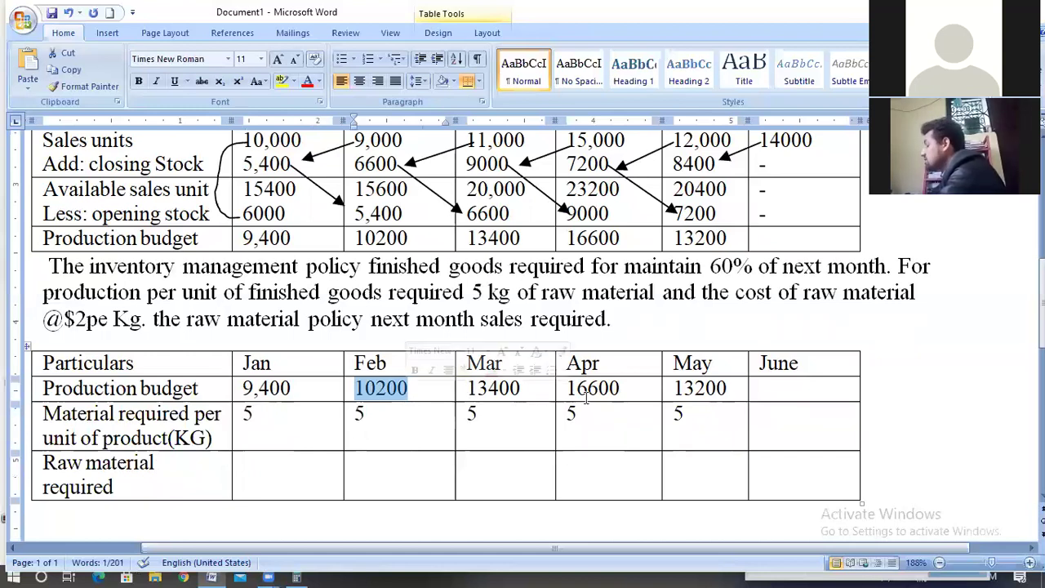
- Check January's production figure 9,400 and its 5 kg per unit rate in the table
click(245, 463)
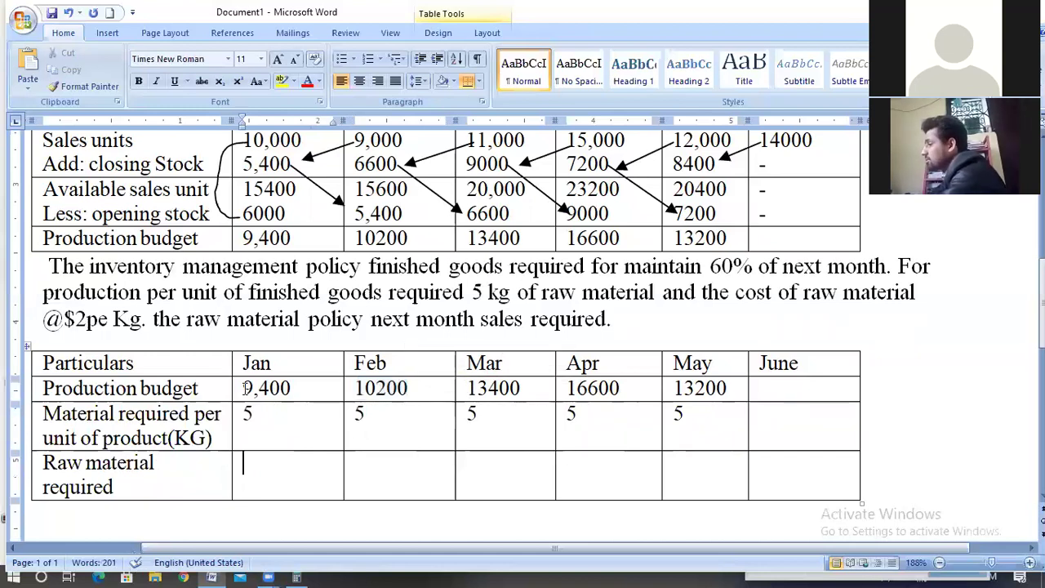
double_click(262, 389)
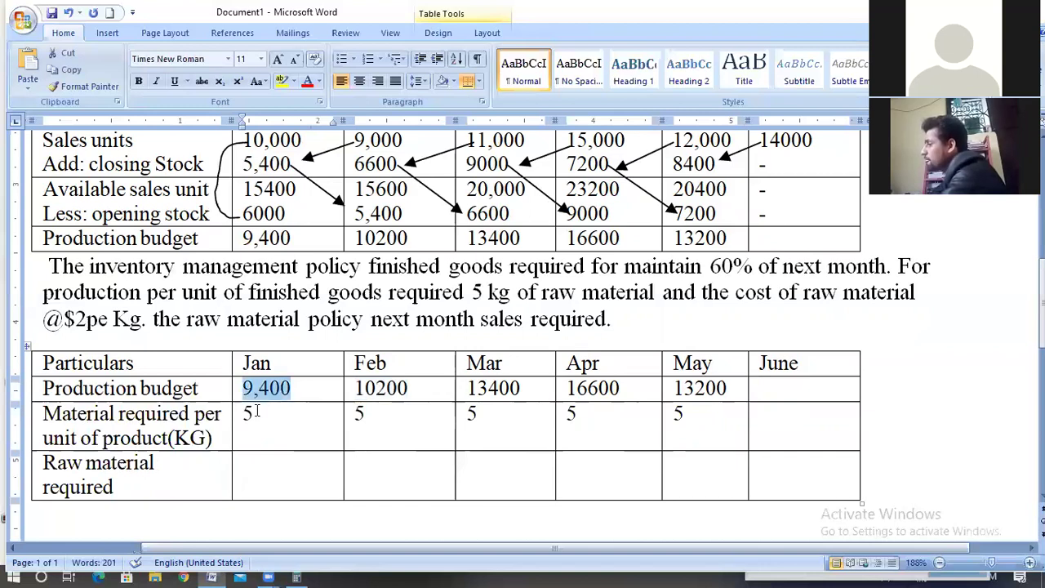
click(256, 412)
double_click(251, 413)
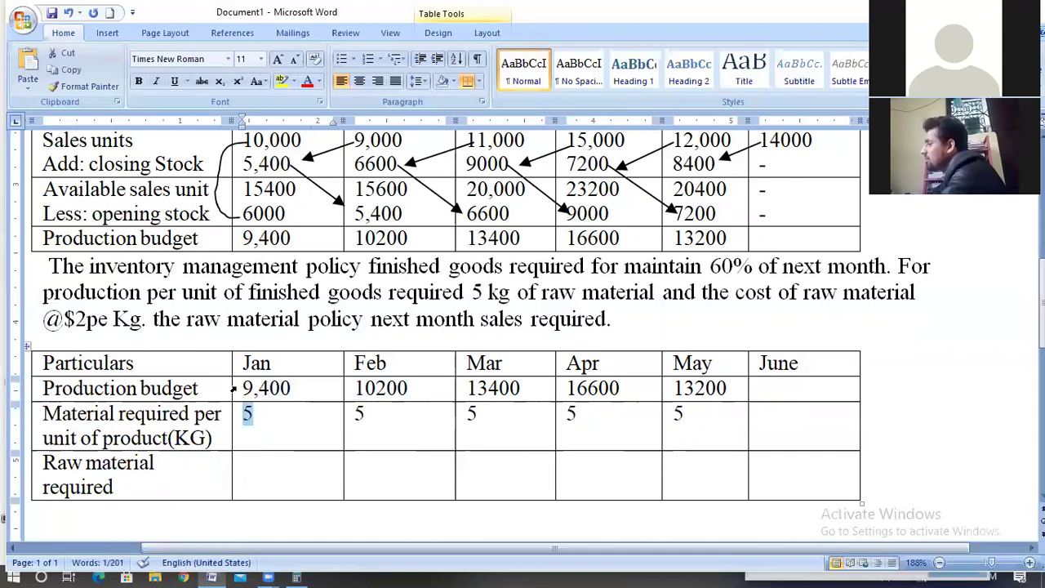
click(257, 390)
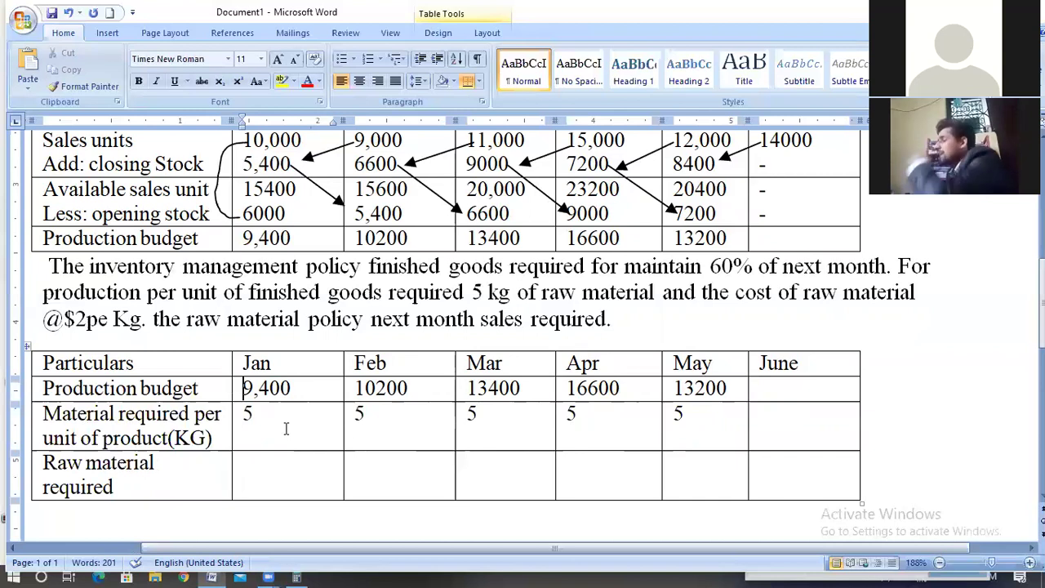
- Compute 5 × 9,400 in Calculator and paste 47,000 into the Jan raw material required cell
click(296, 576)
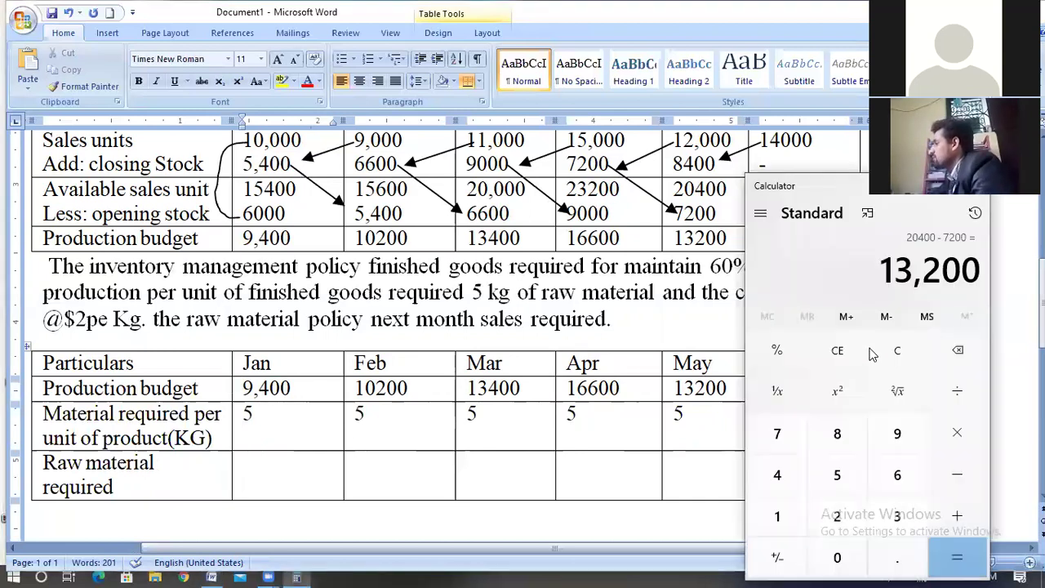
click(841, 555)
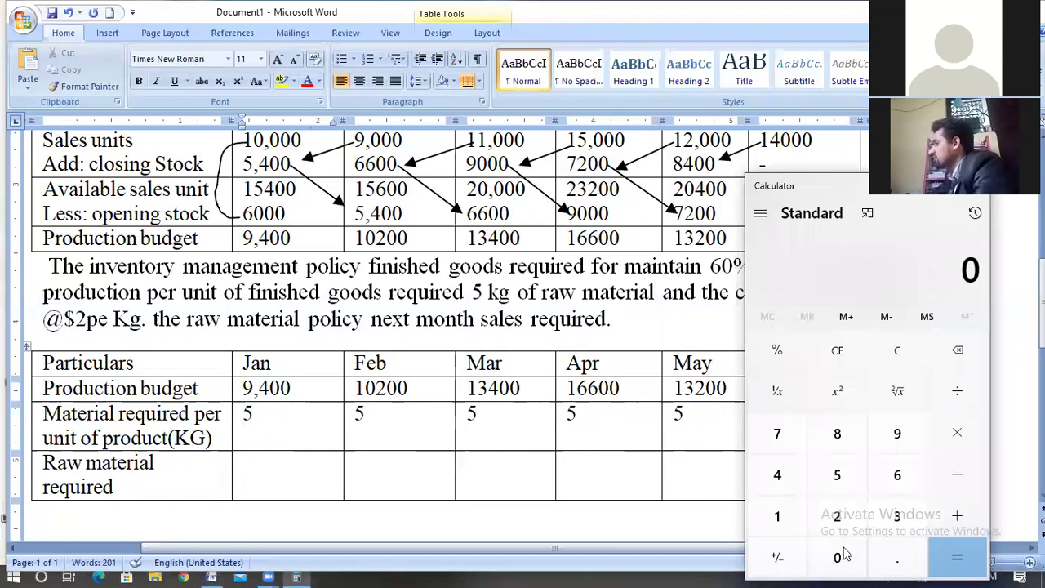
click(849, 484)
click(956, 433)
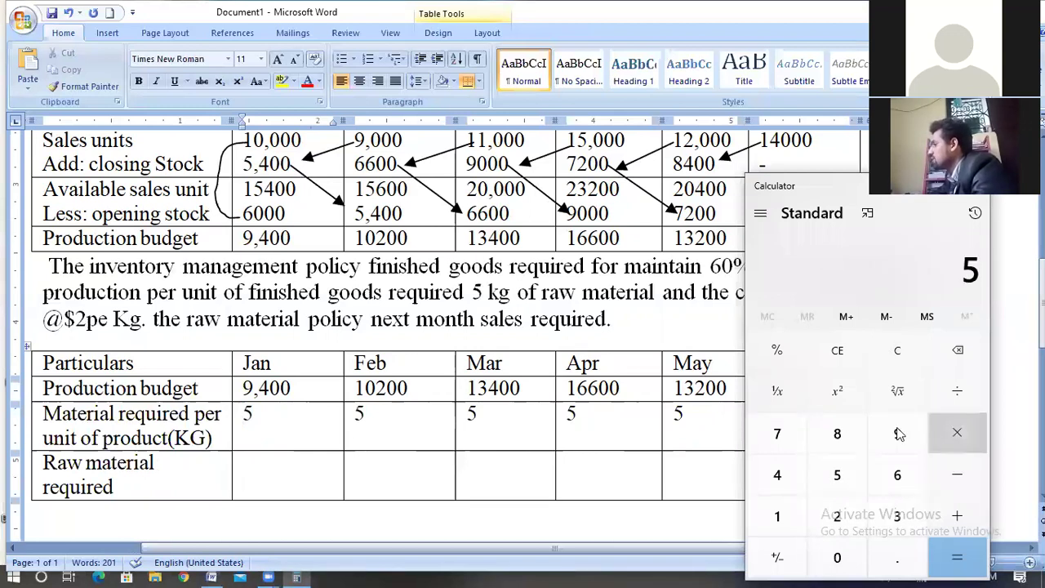
click(780, 474)
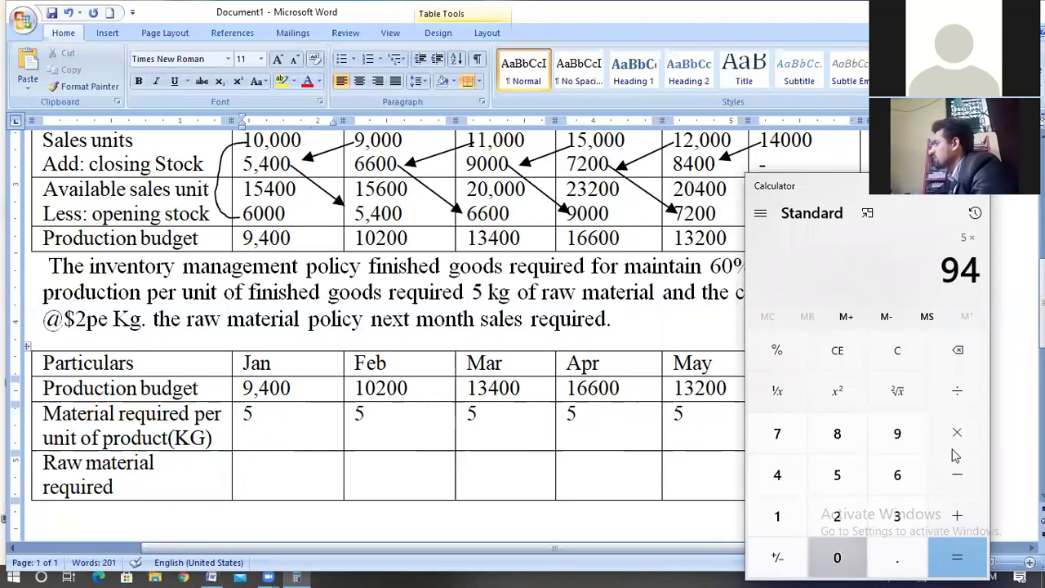
key(0)
key(0)
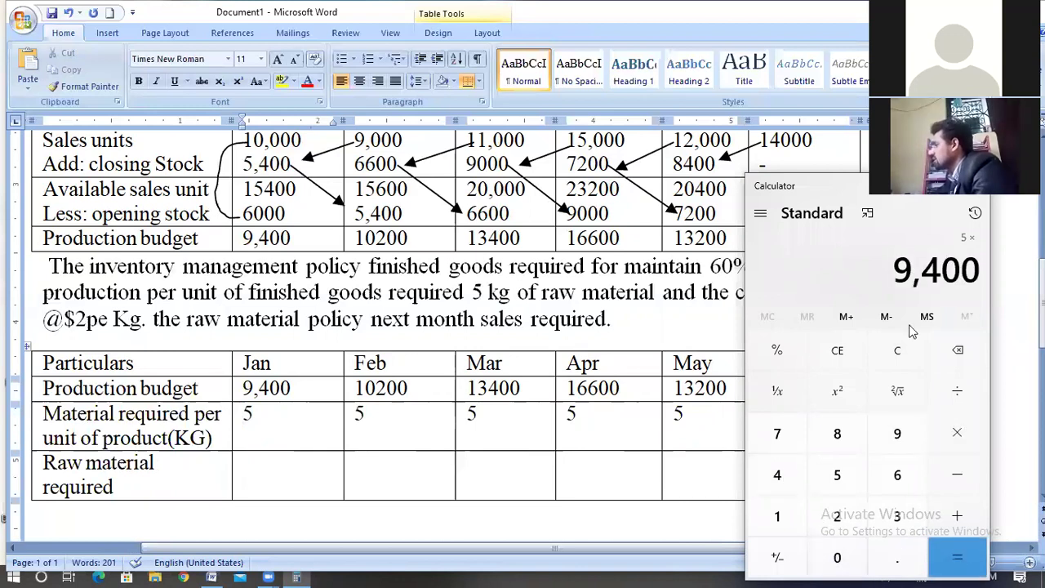
key(Return)
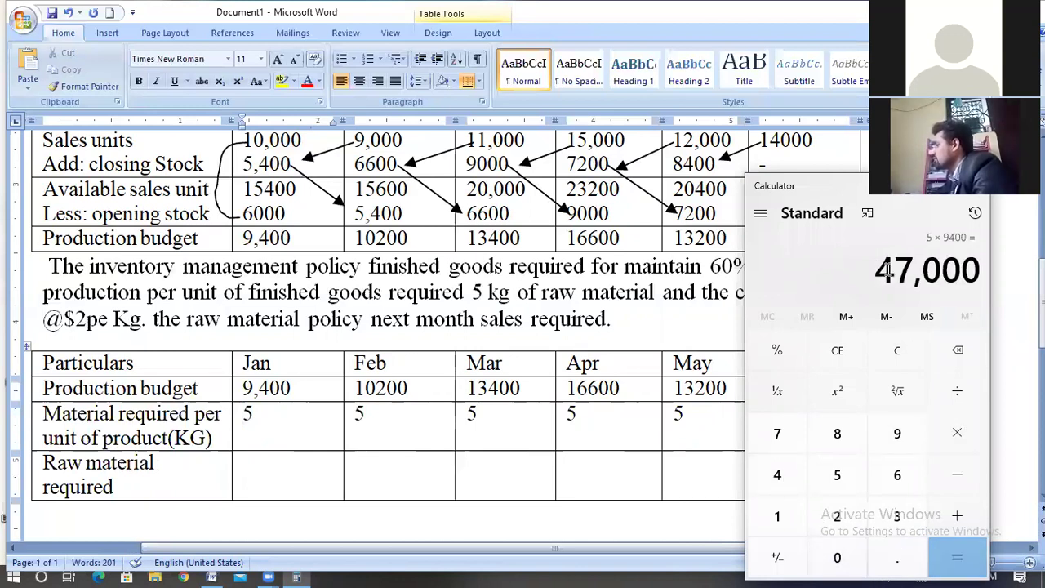
click(965, 269)
key(ctrl+c)
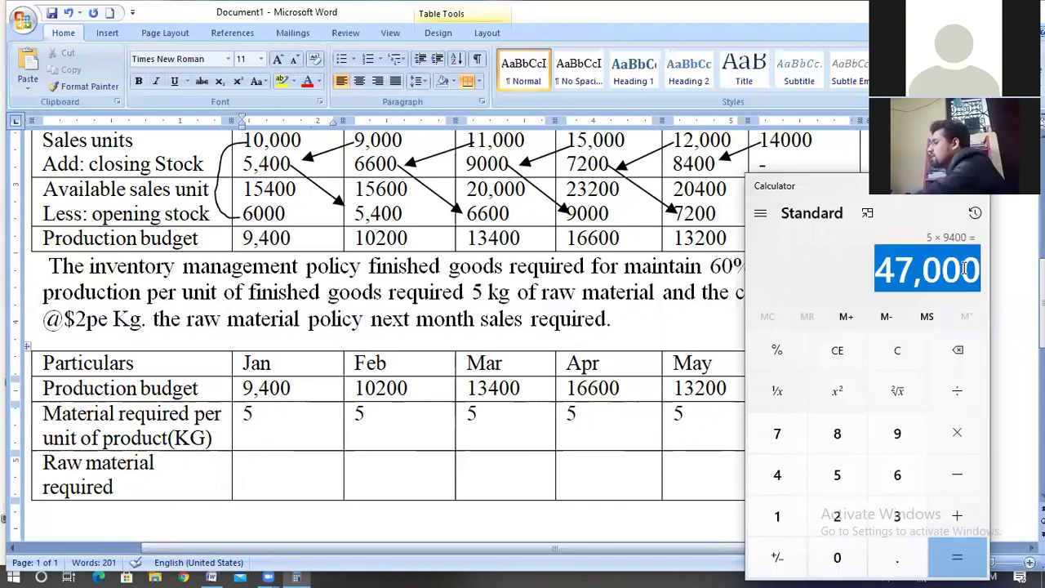
click(261, 465)
key(ctrl+v)
- Compute 10,200 × 5 in Calculator and enter 51000 in the Feb raw material required cell
click(381, 467)
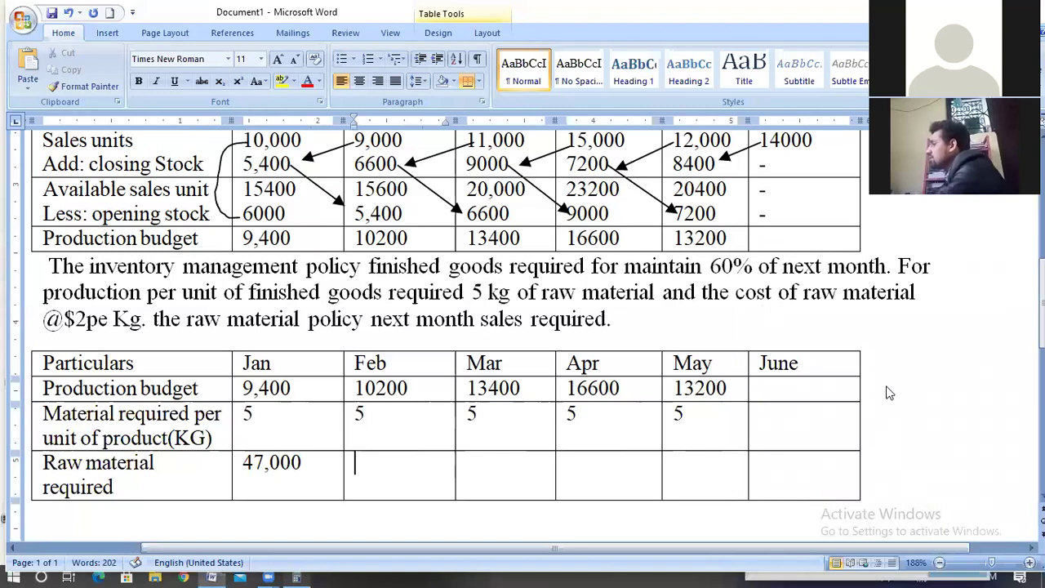
key(alt+Tab)
click(896, 363)
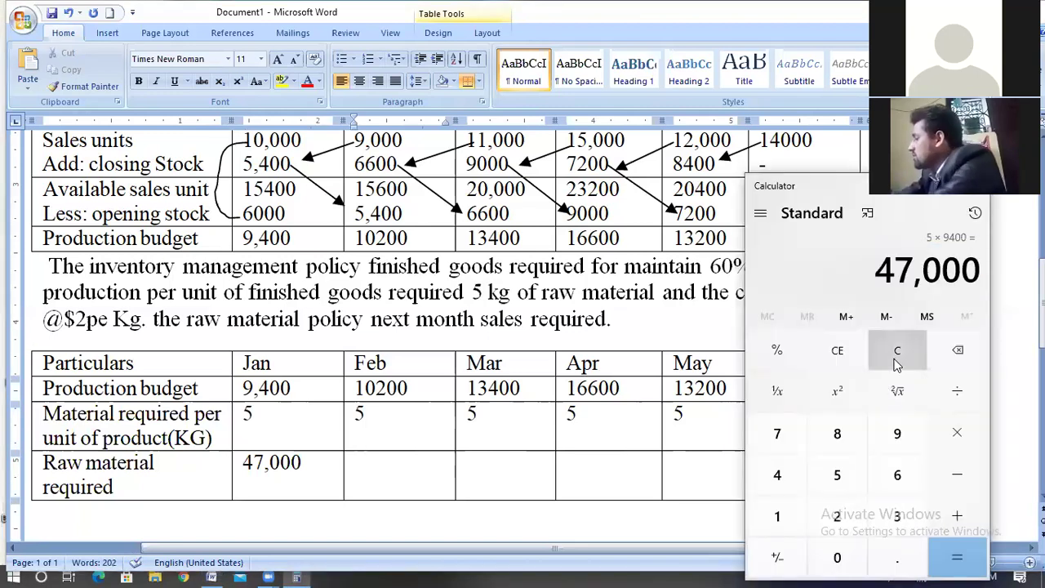
text(105)
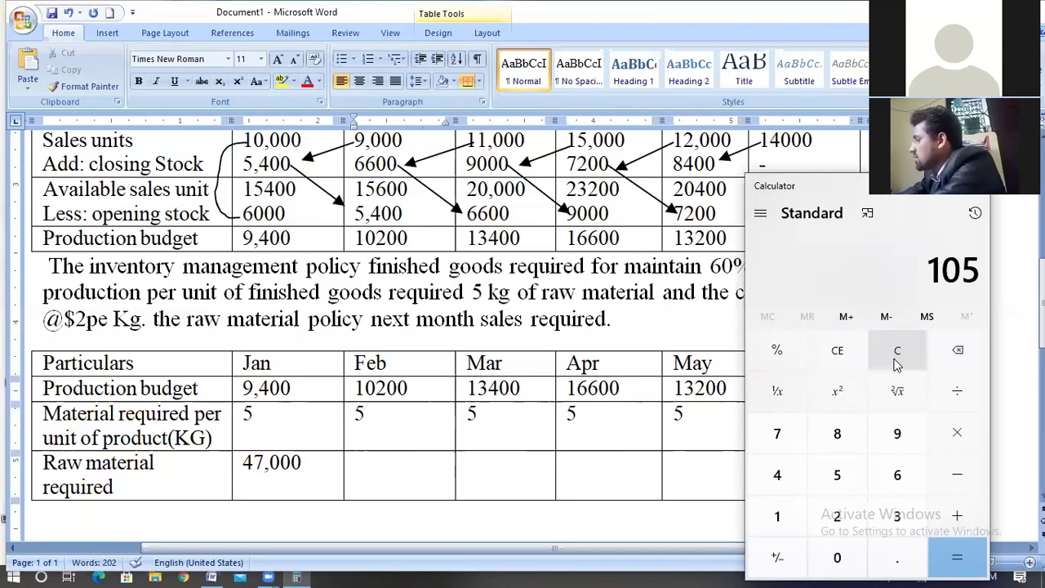
key(BackSpace)
text(2)
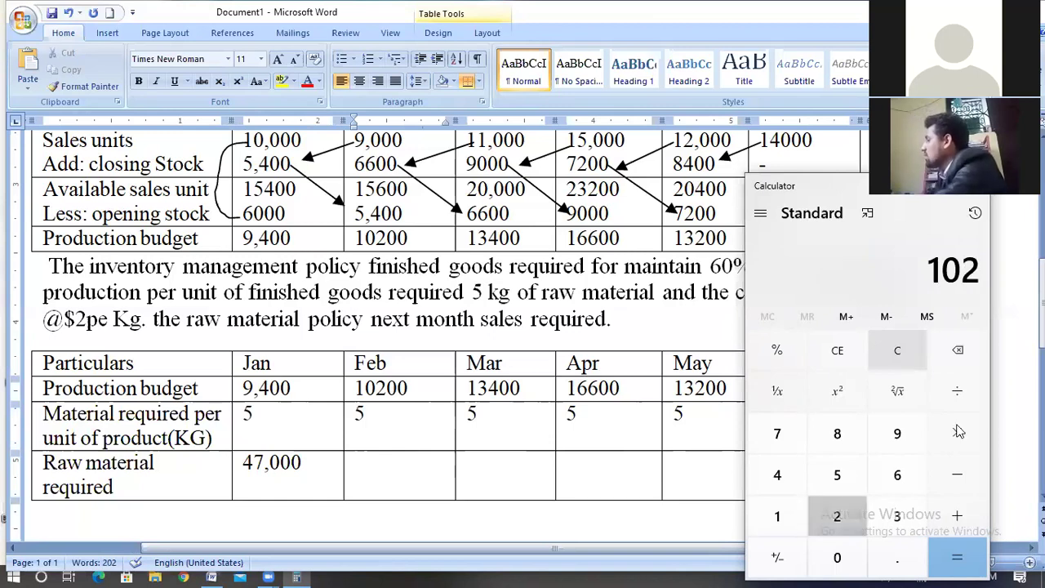
text(00)
key(asterisk)
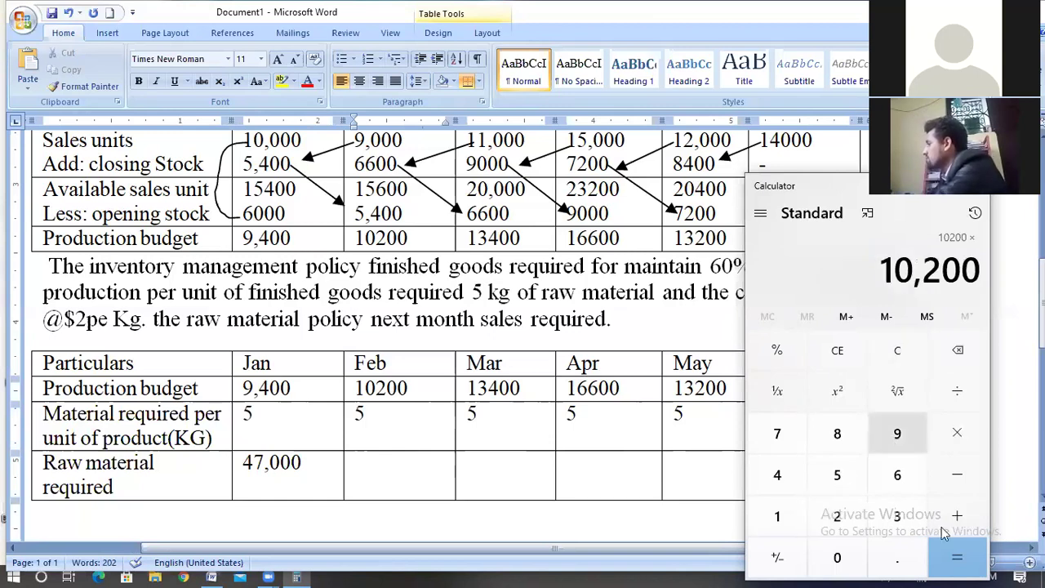
text(5)
key(Return)
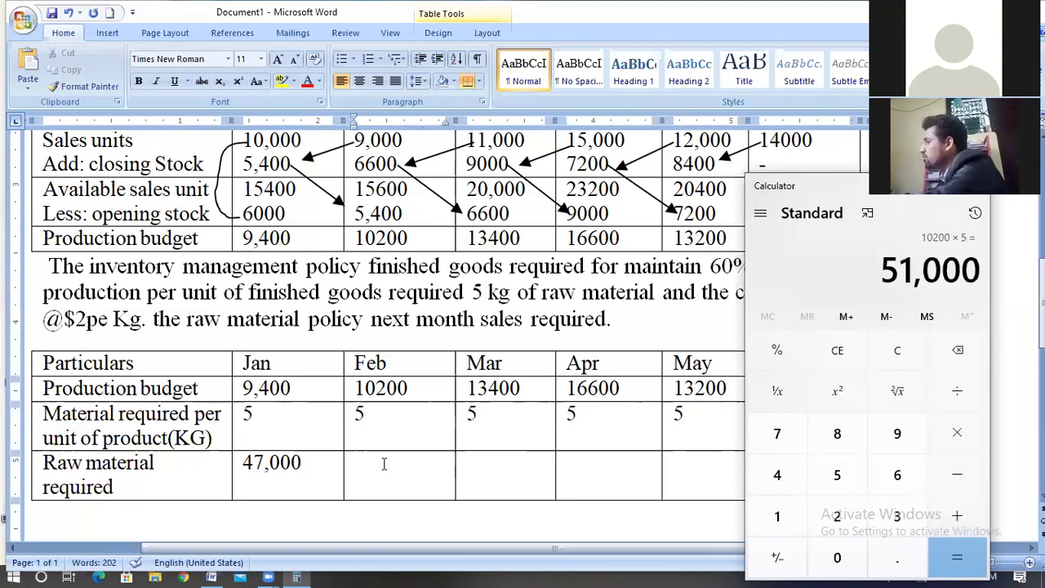
click(383, 463)
text(5)
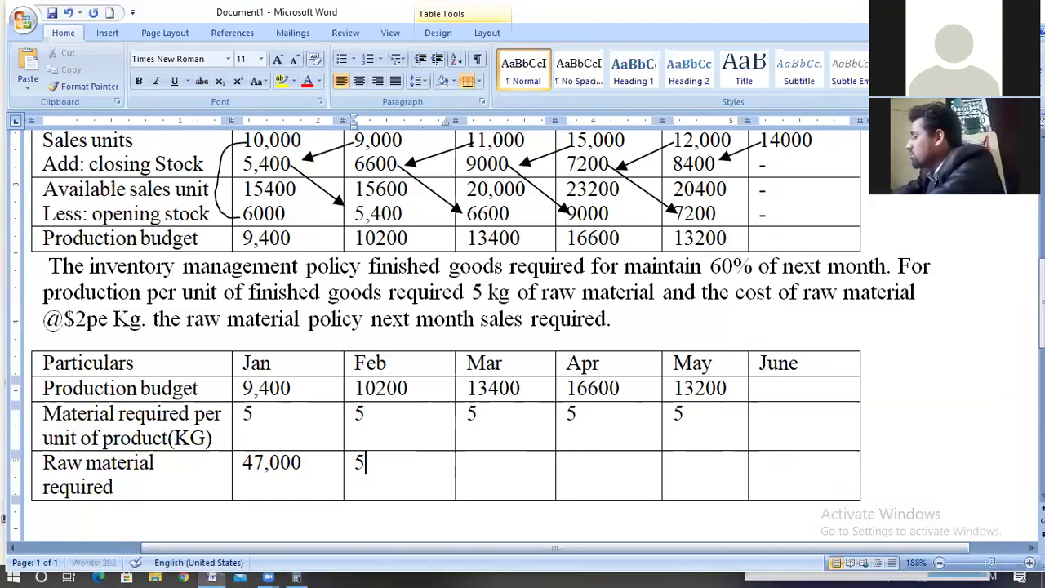
text(1000)
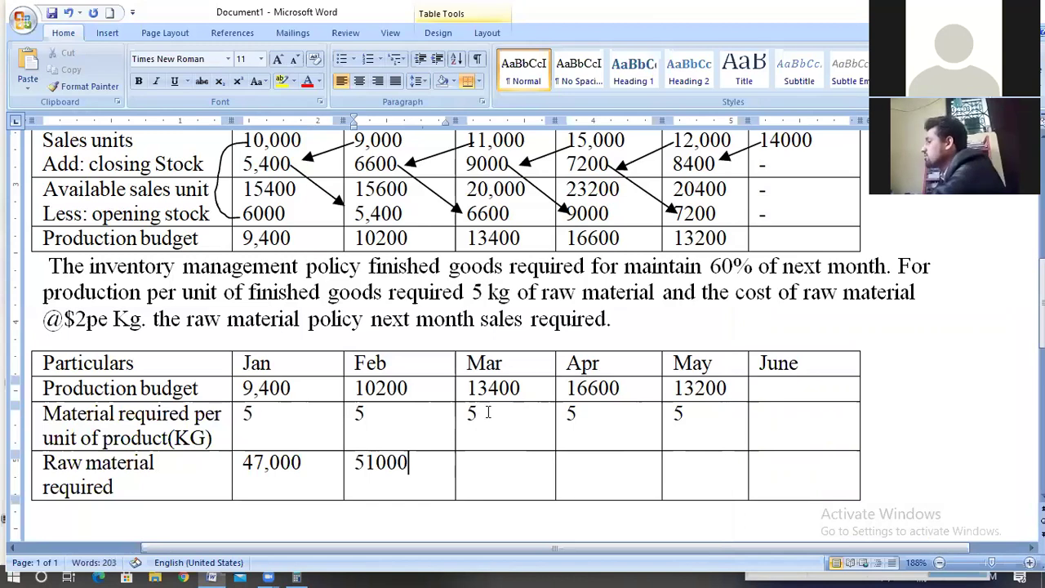
click(297, 577)
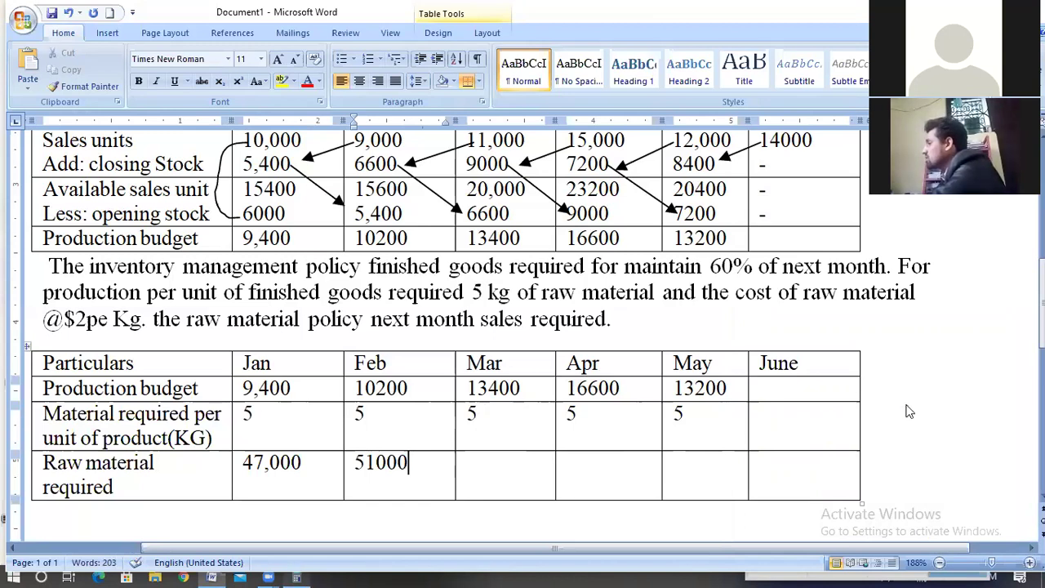
click(901, 365)
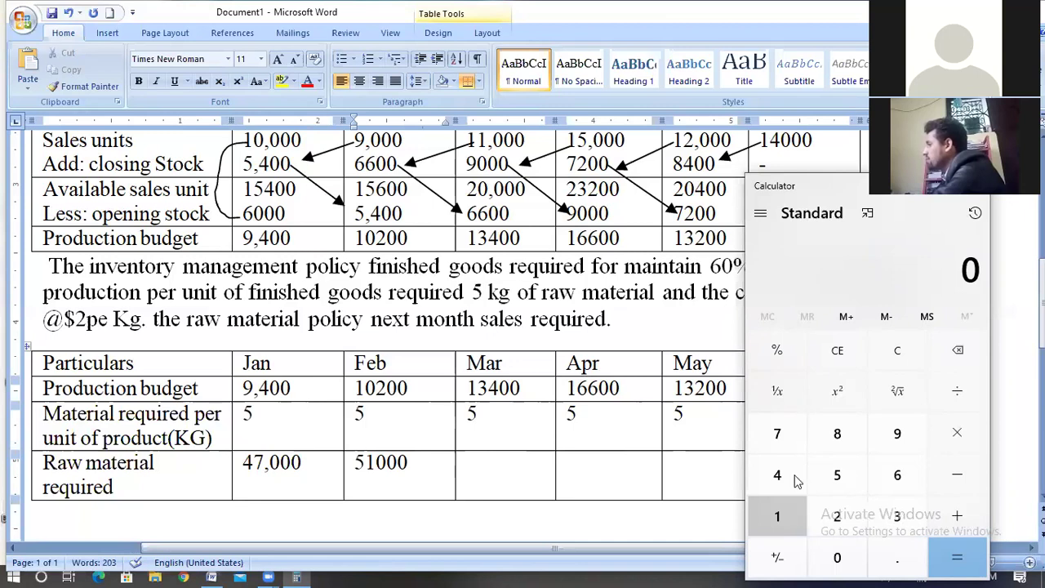
- Compute 13,400 × 5 and enter 67000 in the Mar raw material required cell
click(780, 516)
text(34)
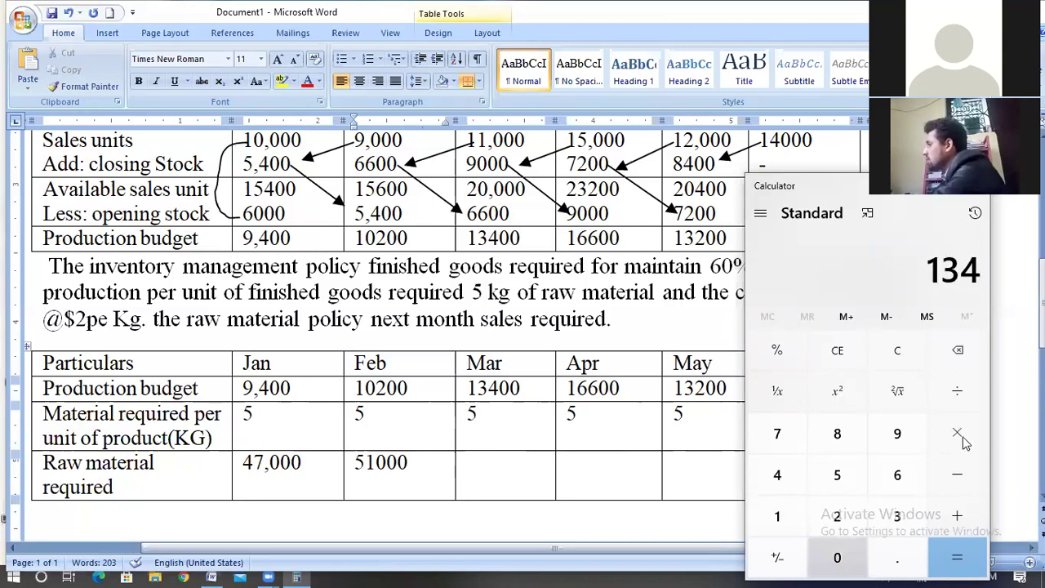
text(00*)
text(5)
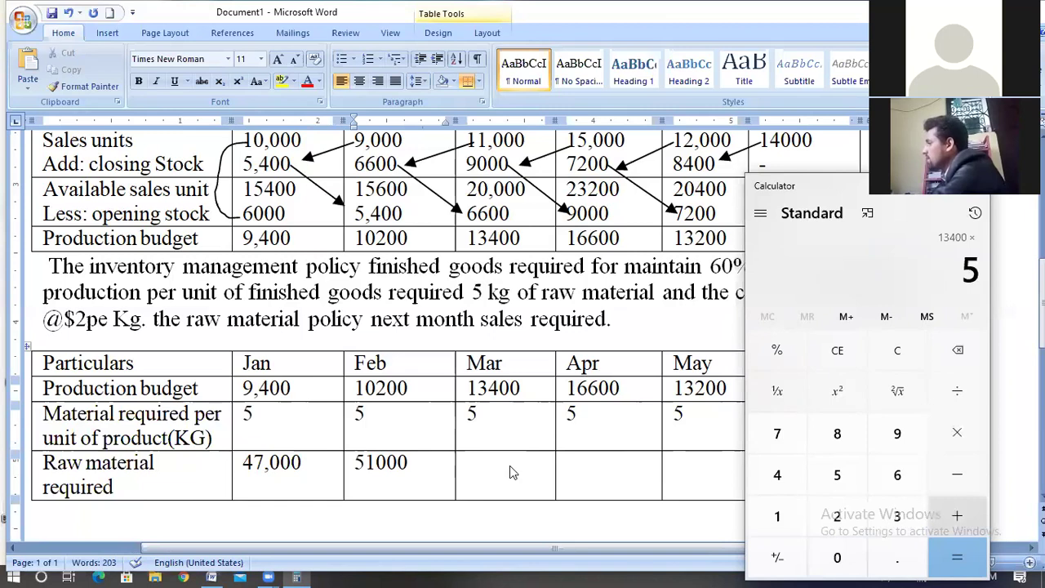
text(=)
click(494, 466)
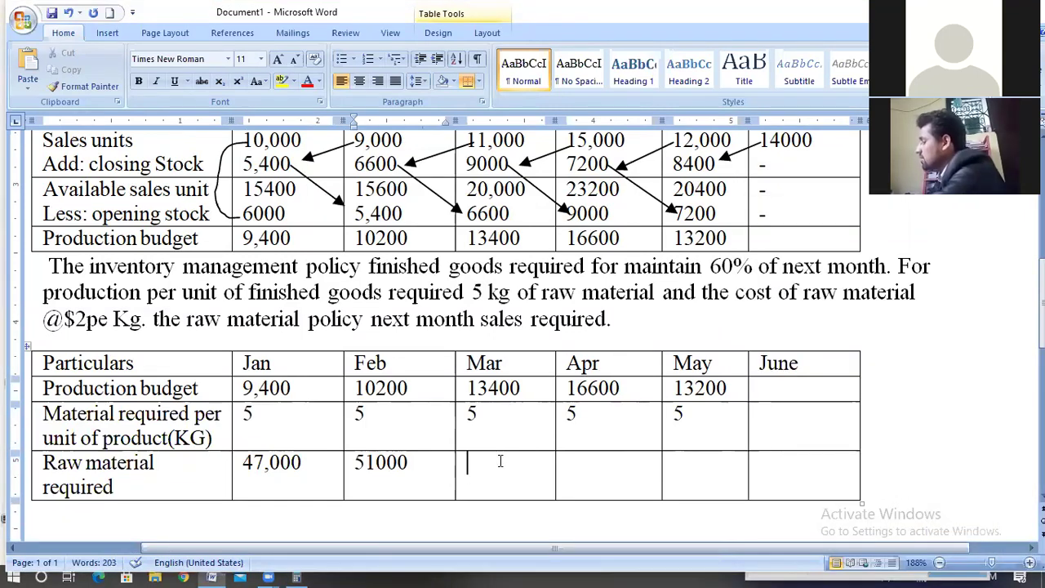
text(67000)
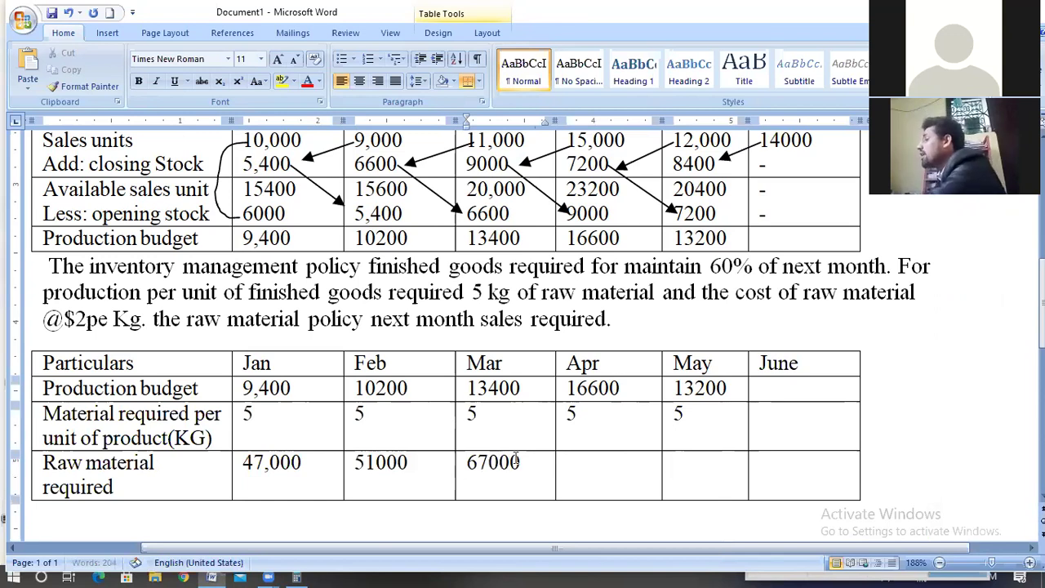
- Review the entered raw material values against January's production figure 9,400
double_click(471, 464)
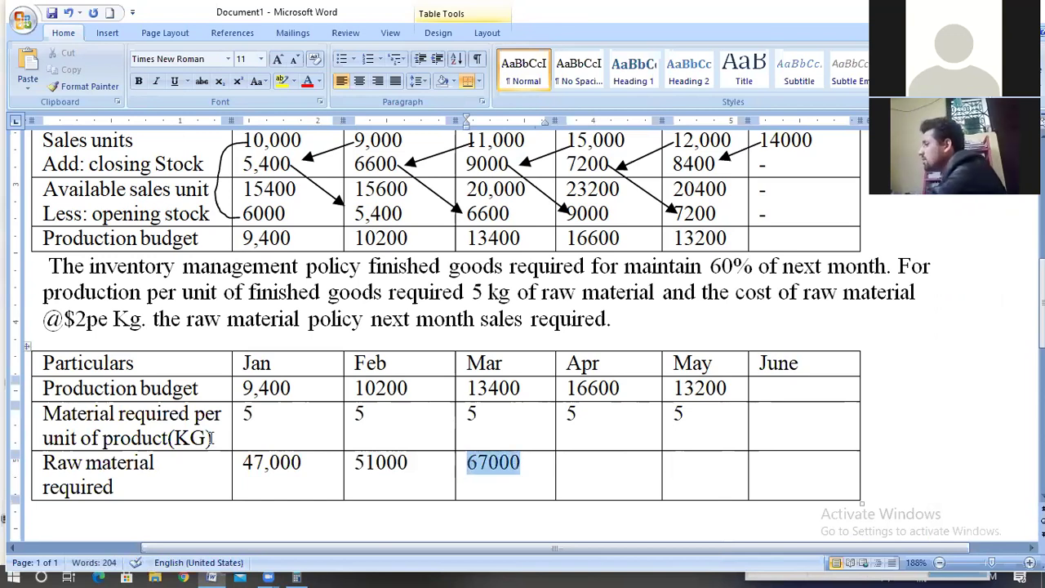
double_click(161, 438)
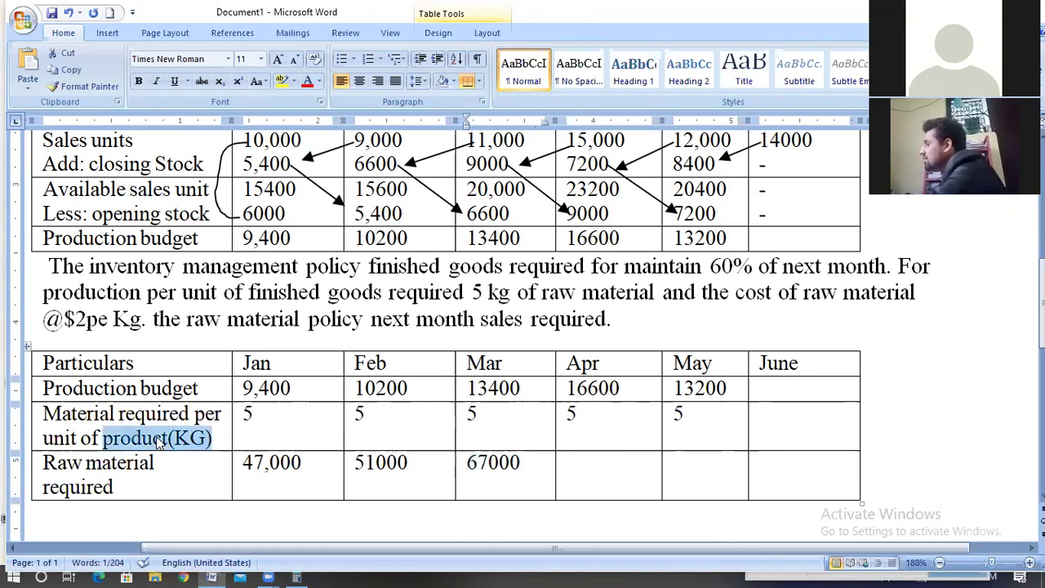
click(432, 492)
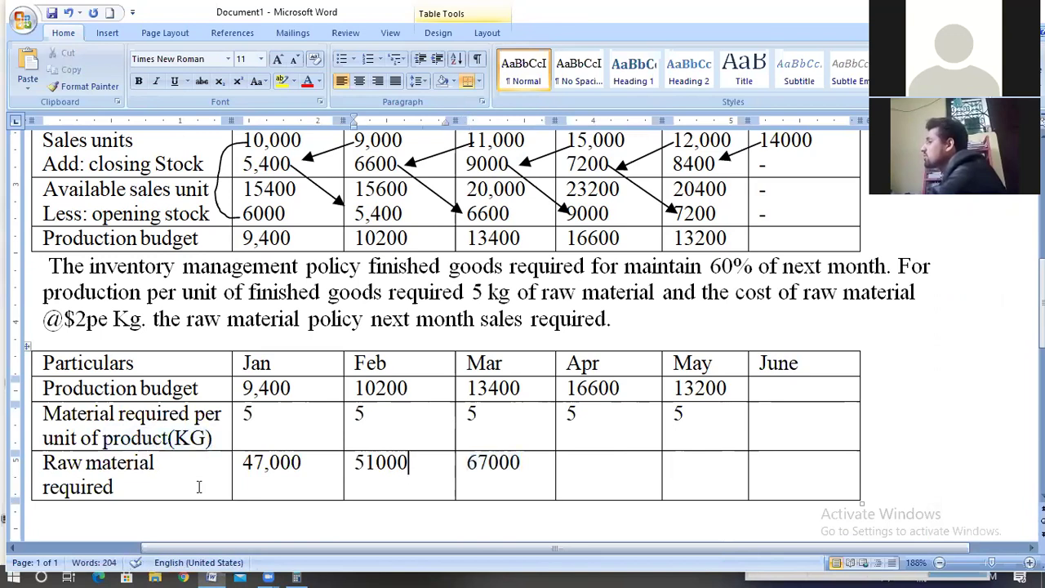
double_click(237, 387)
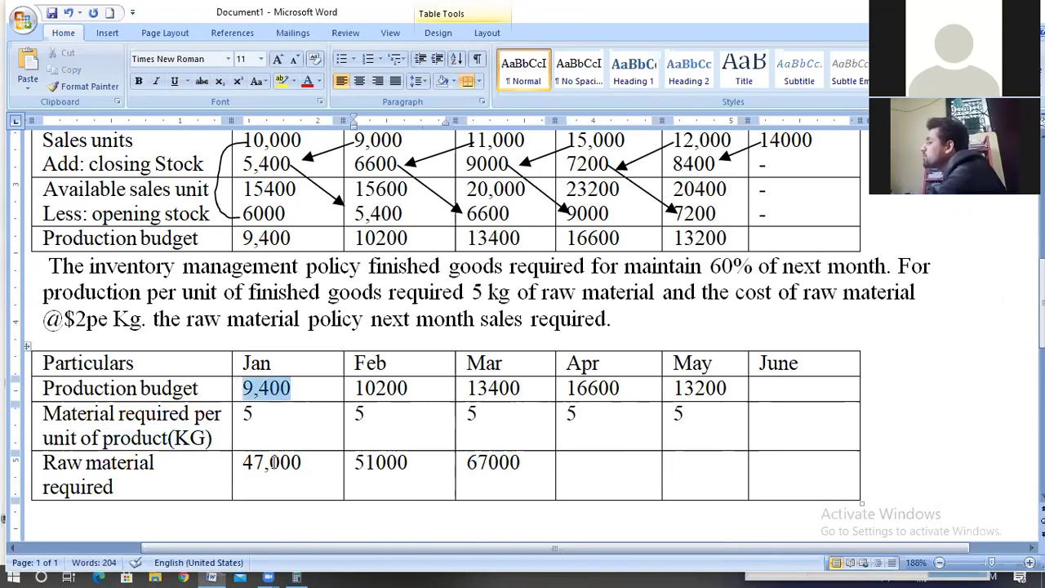
drag(278, 462, 302, 463)
shift+click(243, 464)
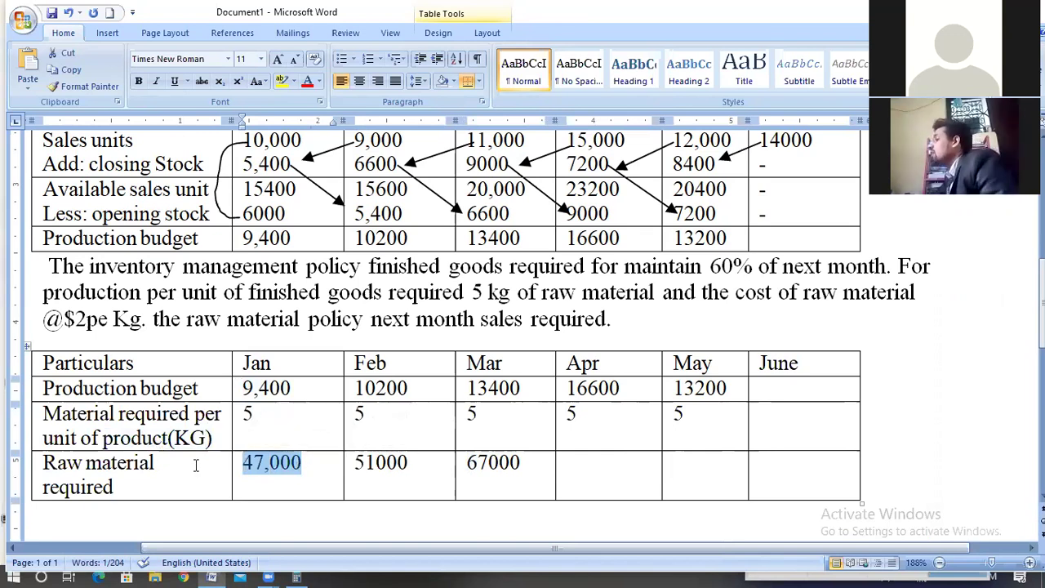
double_click(235, 388)
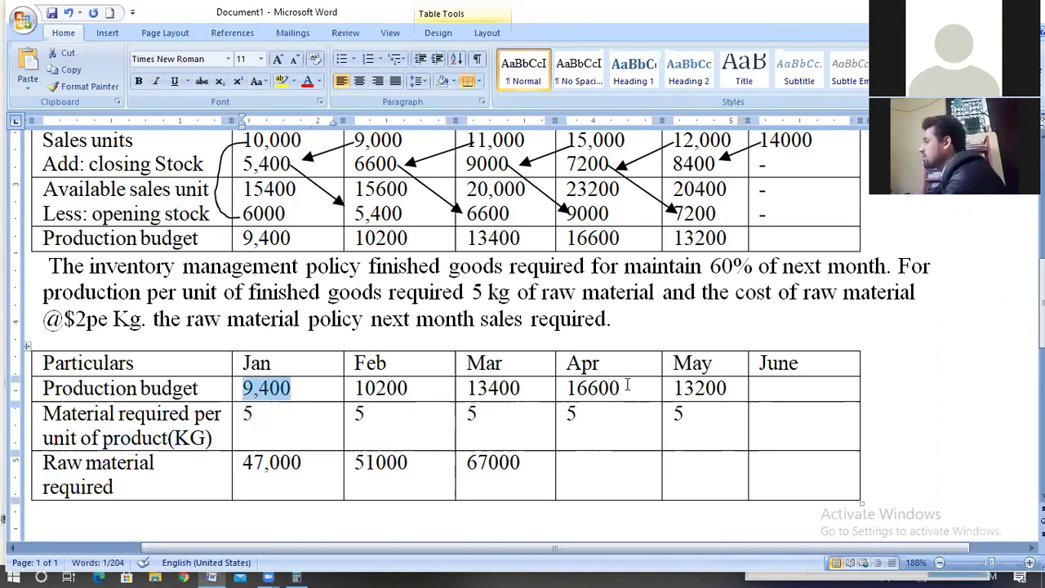
- Compute 16,600 × 5 and enter 83000 in the Apr raw material required cell
click(571, 388)
double_click(571, 388)
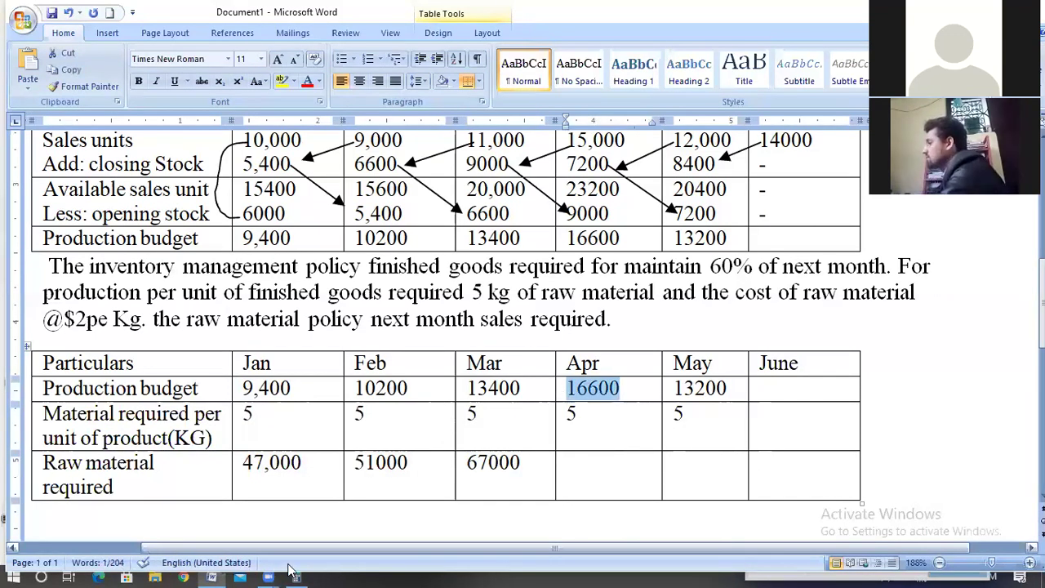
key(alt+Tab)
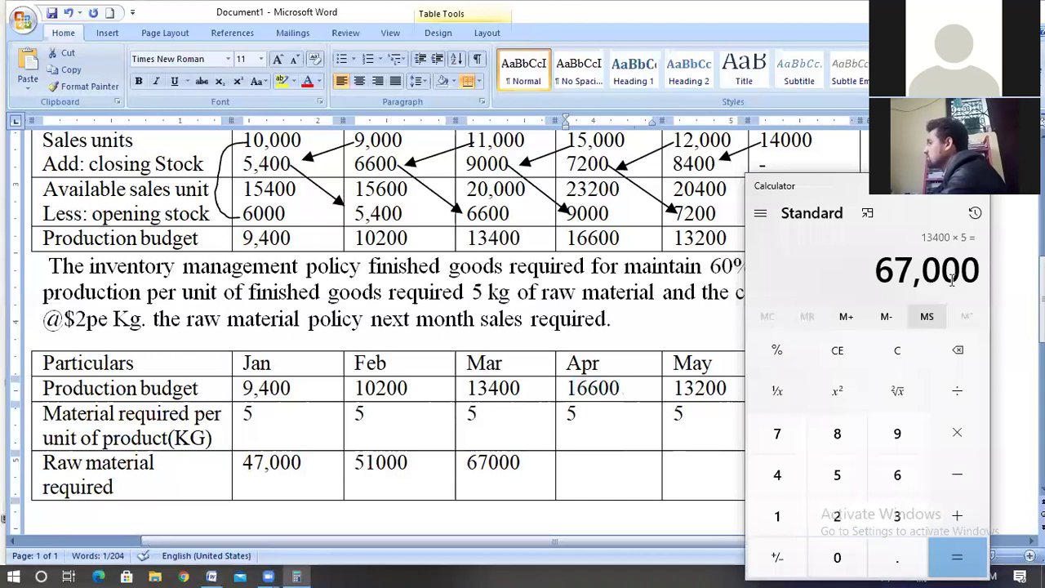
click(902, 352)
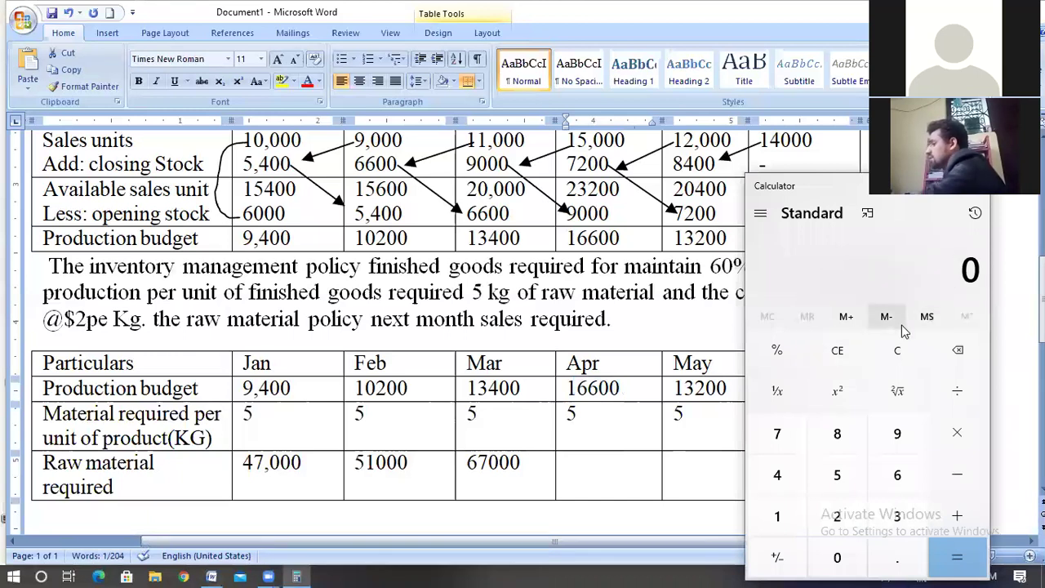
text(16,600)
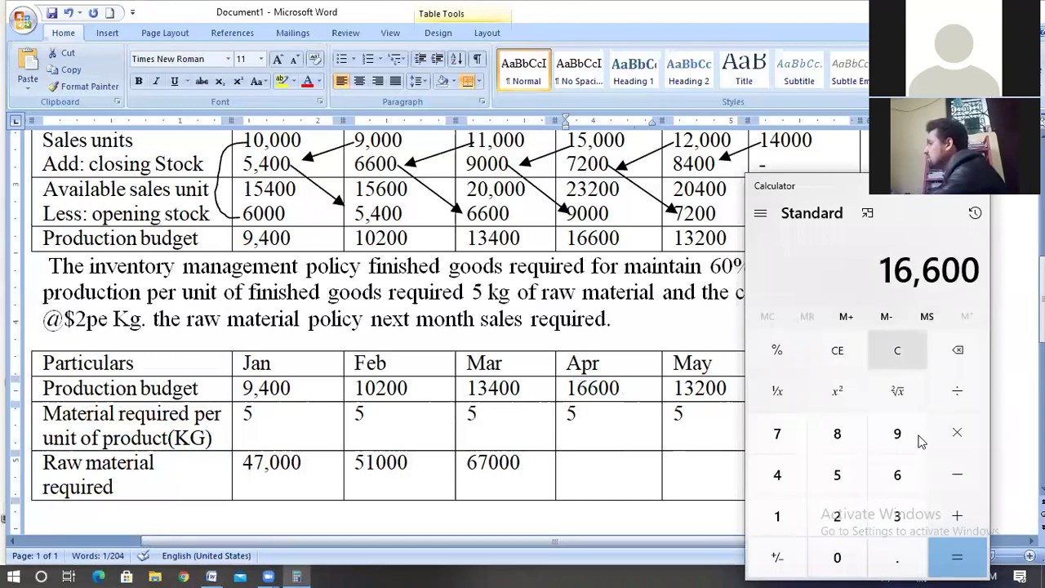
click(957, 433)
text(5)
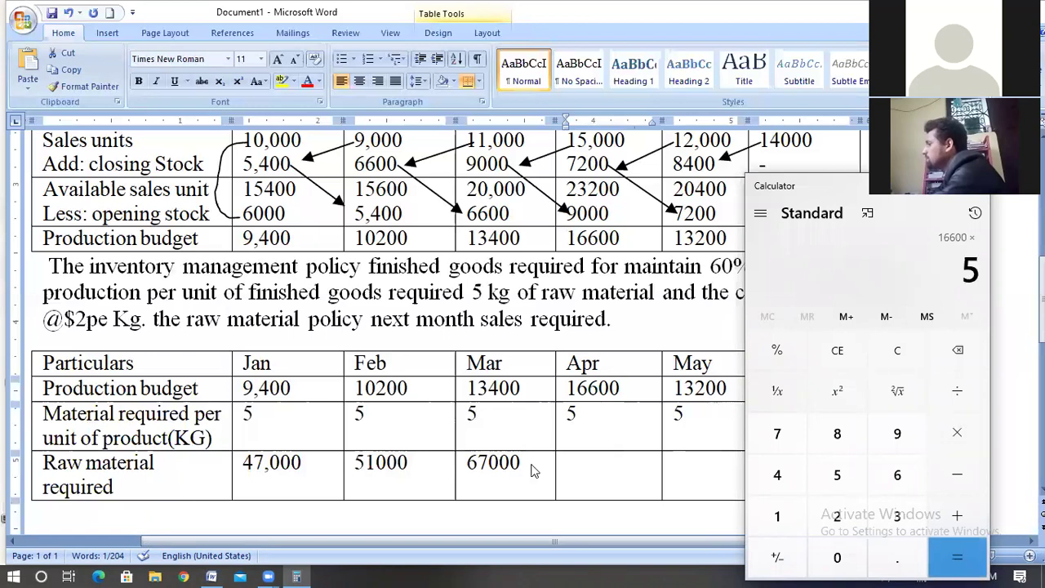
key(Return)
key(alt+Tab)
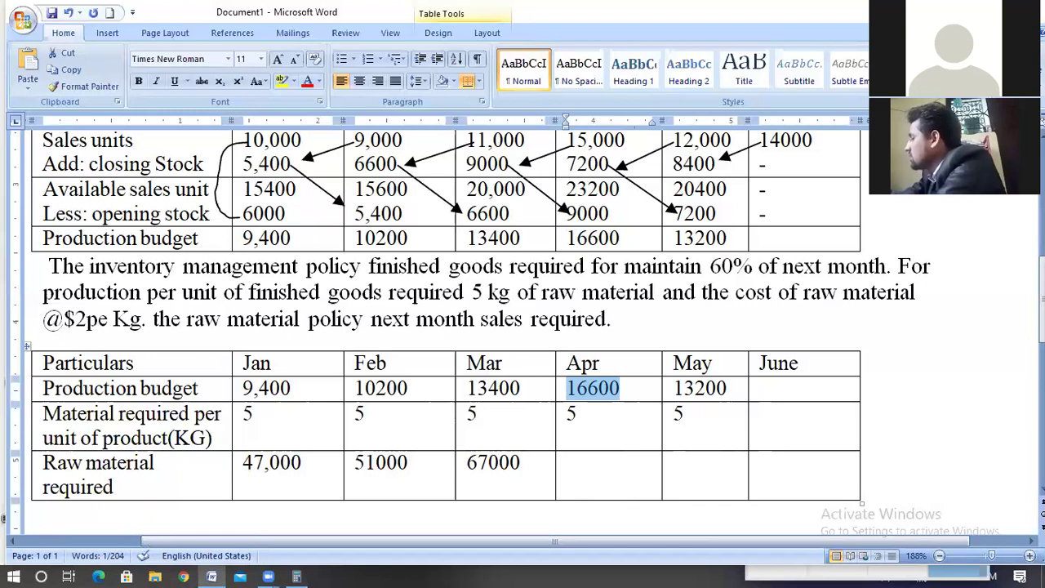
text(83000)
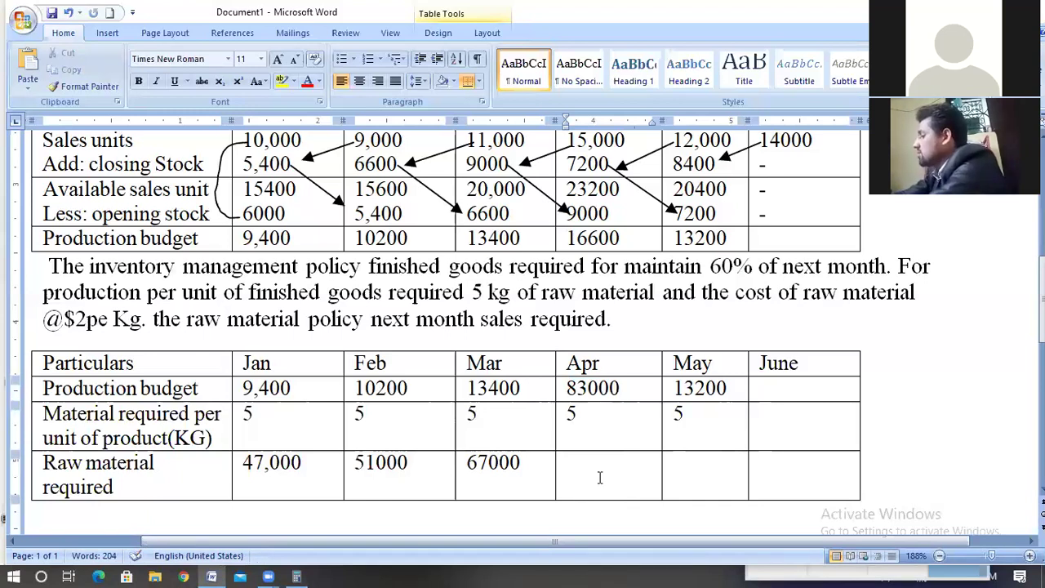
key(ctrl+z)
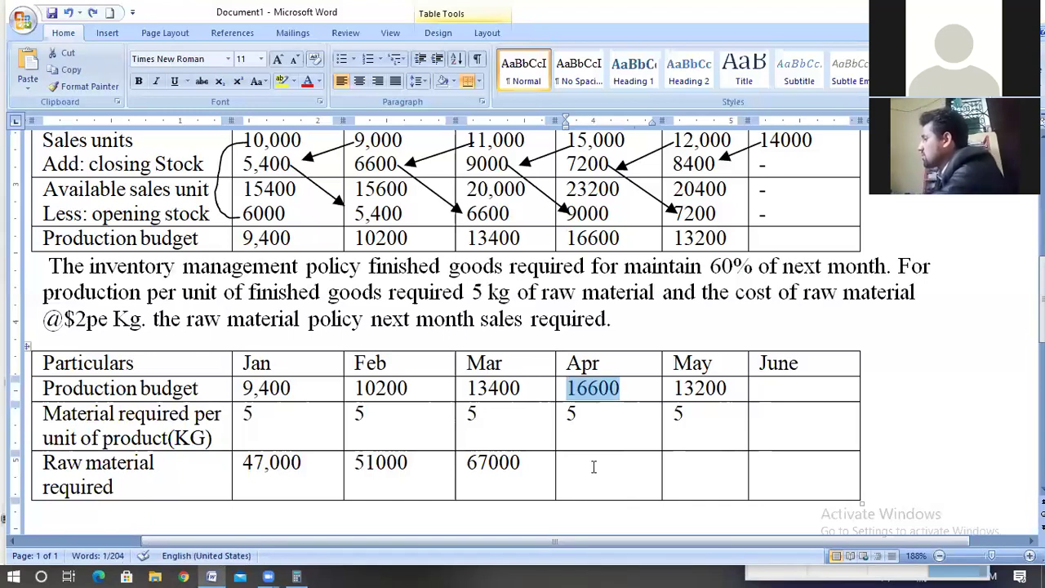
click(594, 467)
text(83000)
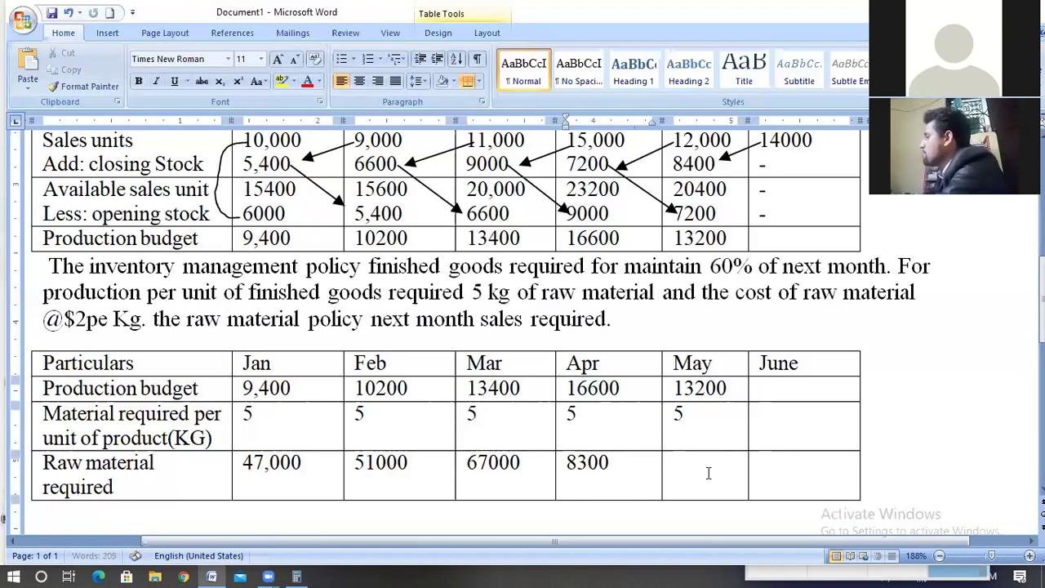
- Compute 13,200 × 5, enter 66000 for May, and add an empty row below the table
double_click(721, 388)
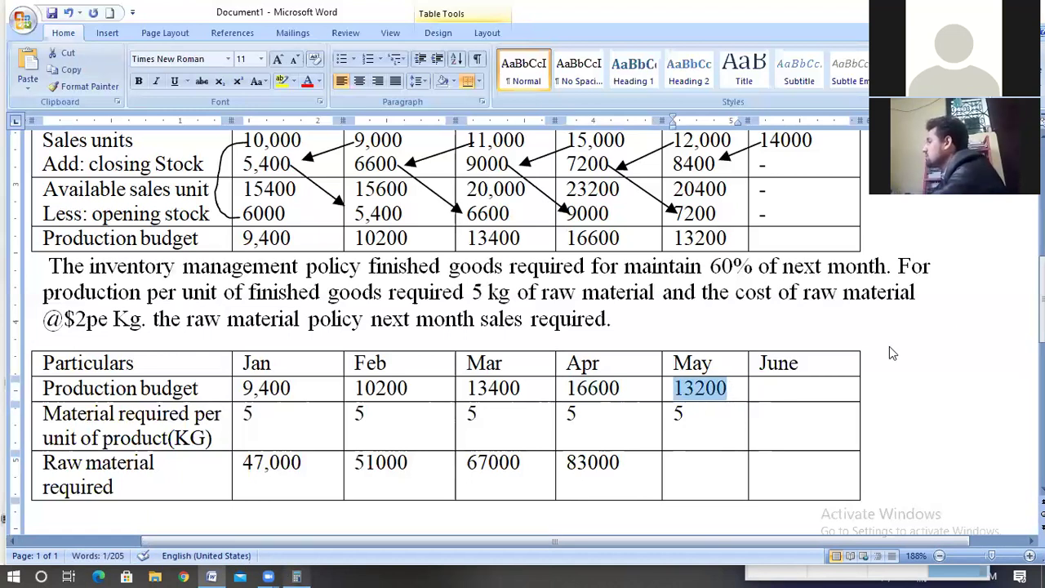
click(297, 577)
key(Escape)
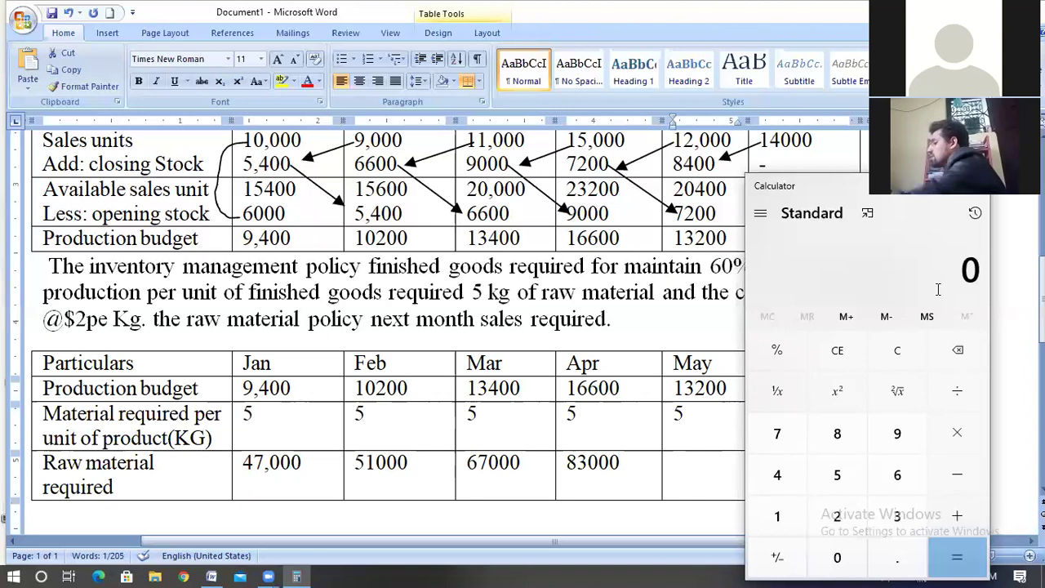
text(13200)
text(*5)
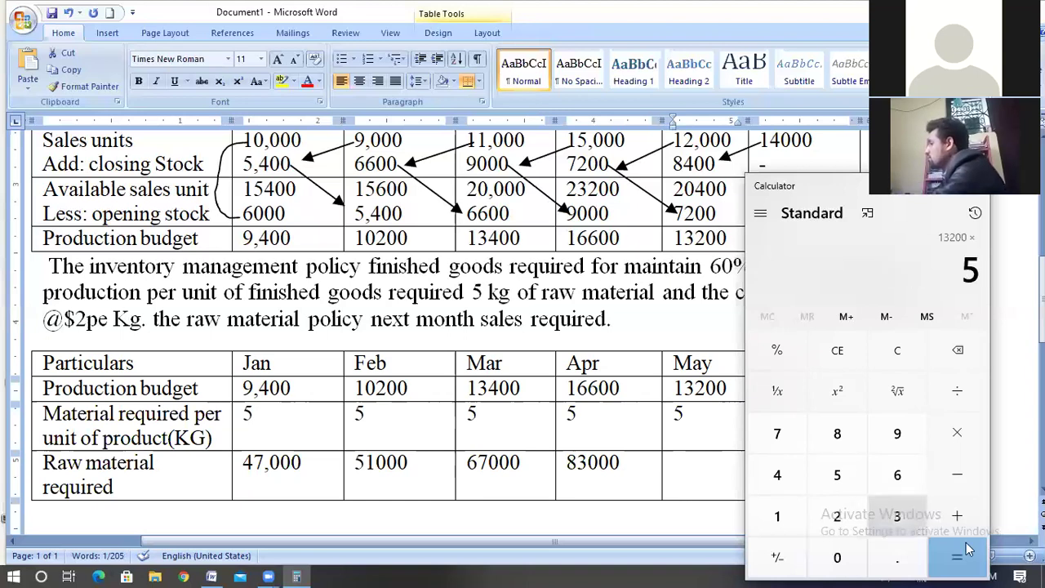
key(Return)
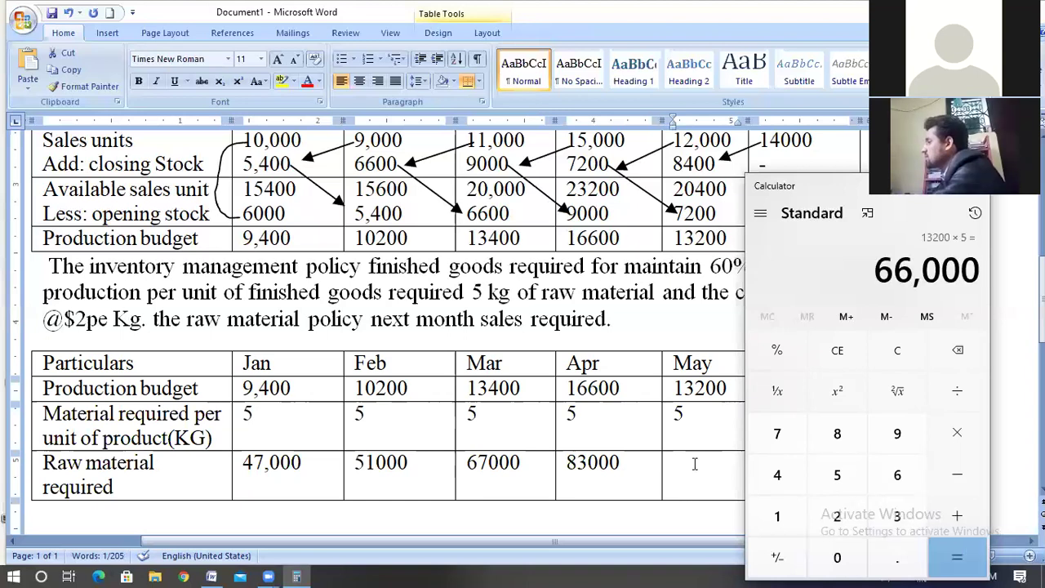
key(alt+Tab)
click(698, 464)
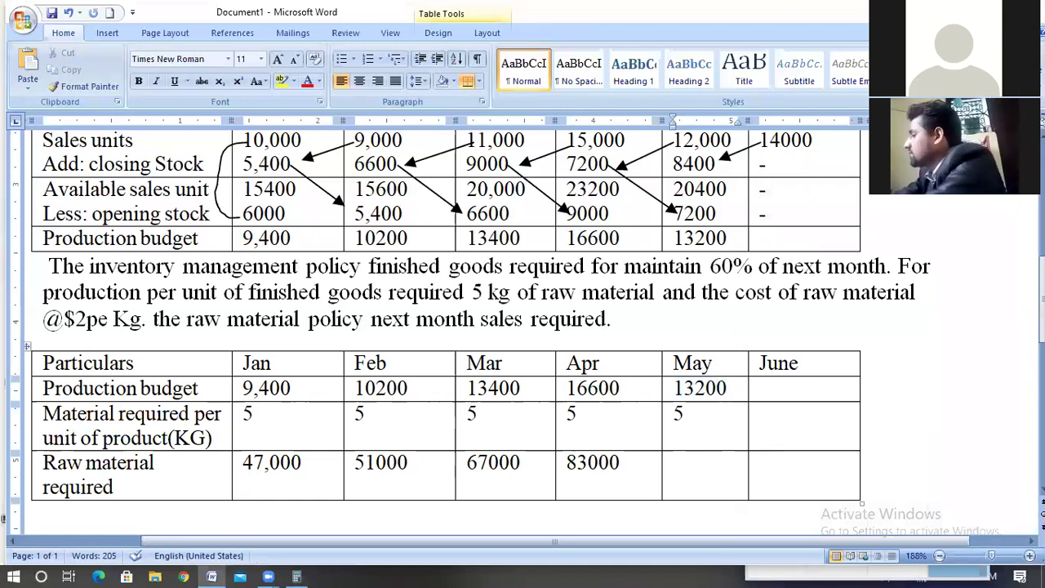
text(66000)
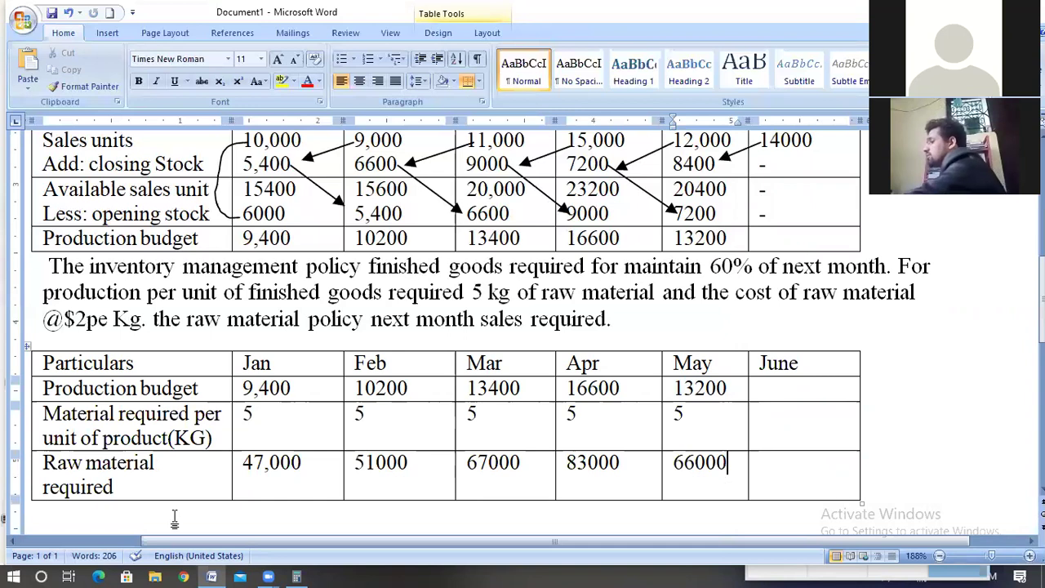
key(Tab)
key(Tab)
scroll(435, 421, down, 2)
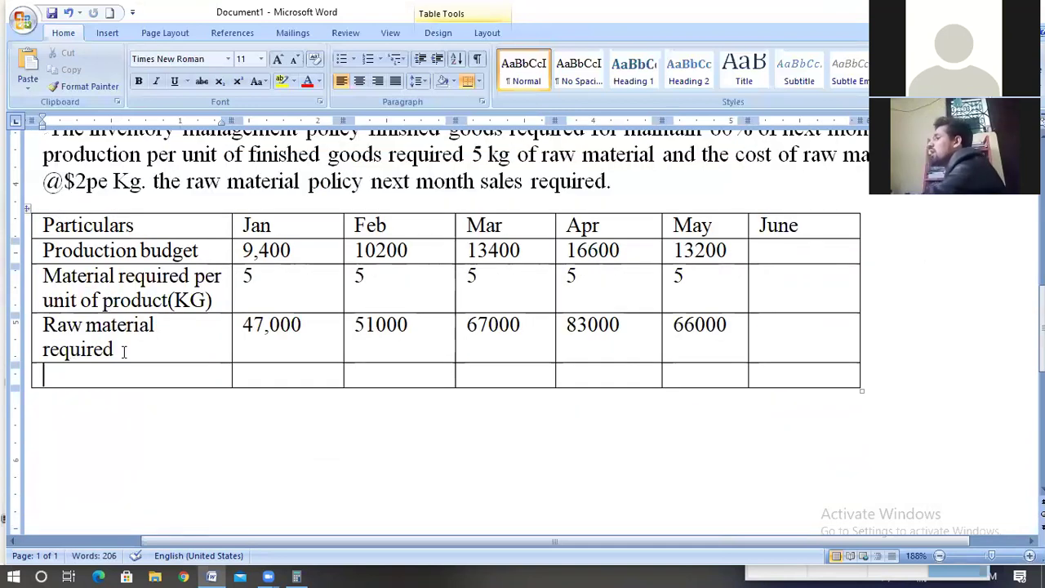
- Step through the Jan–May raw material required values from 47,000 to 66000
double_click(298, 326)
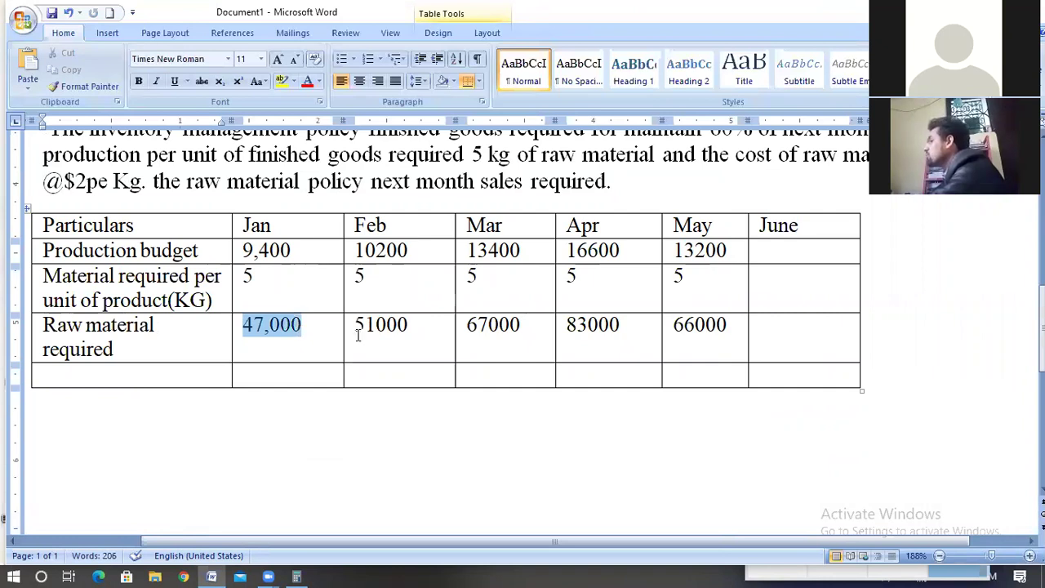
key(Tab)
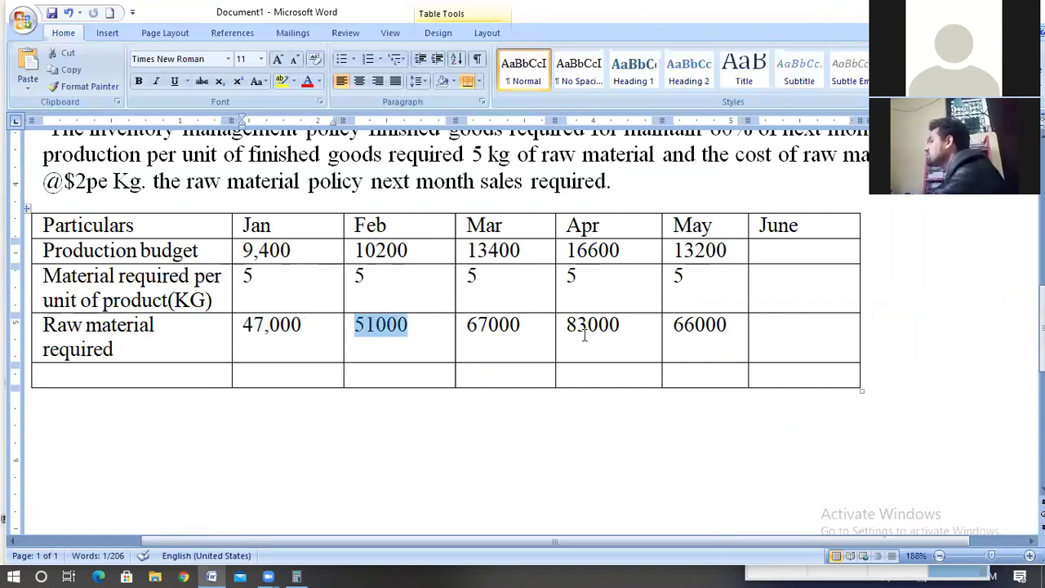
key(Tab)
double_click(623, 333)
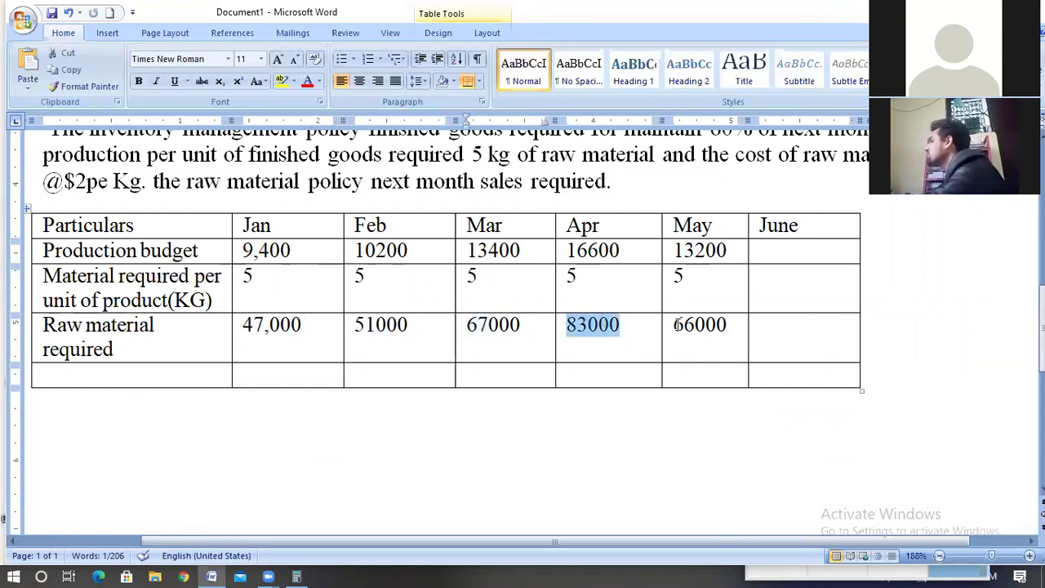
double_click(722, 325)
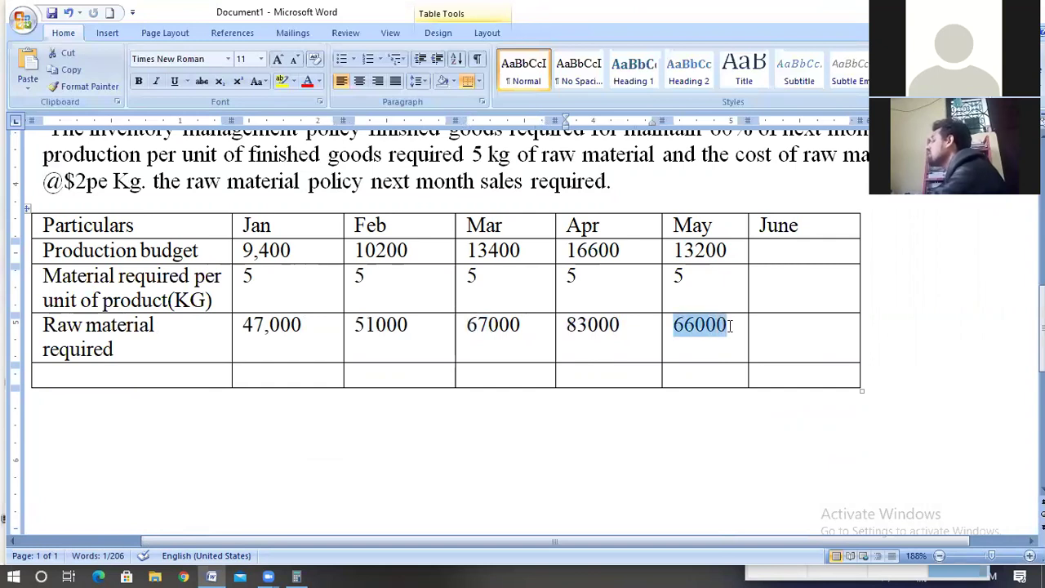
- Label the new bottom row's first cell 'Add closing stock of raw materials'
click(203, 392)
text(a)
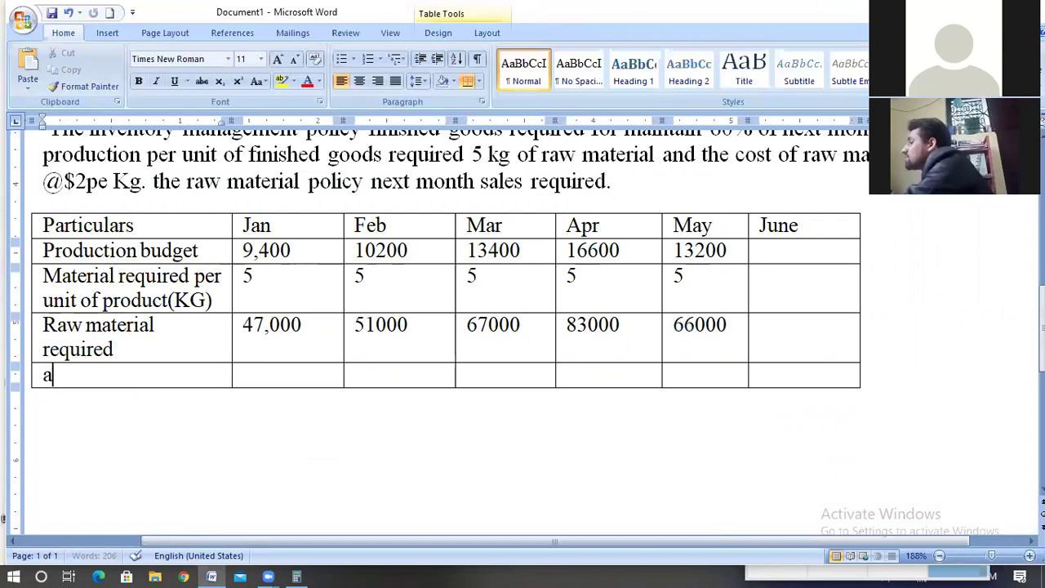
text(dd openi)
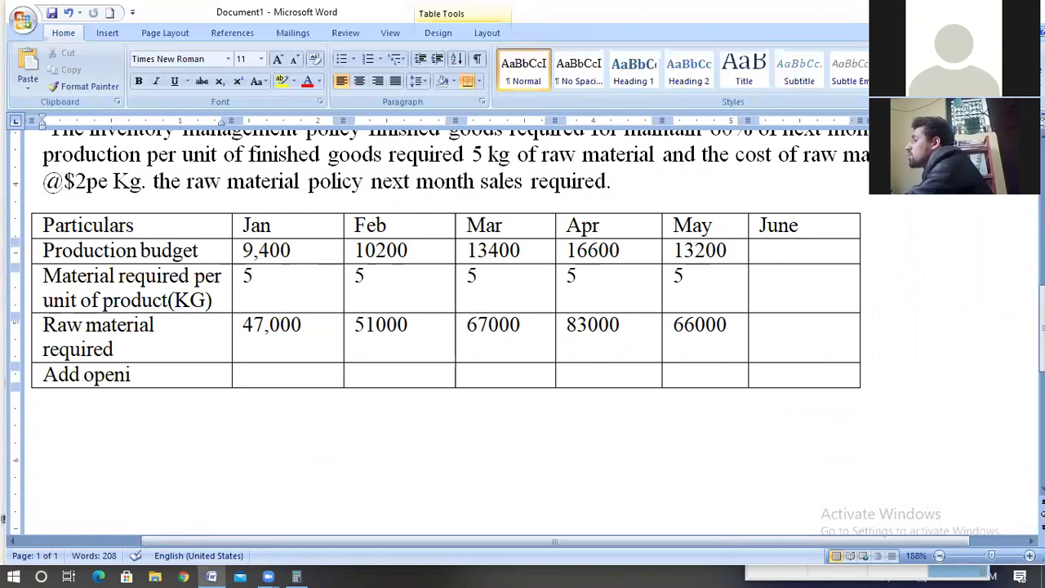
key(BackSpace)
key(BackSpace)
key(BackSpace)
key(BackSpace)
key(BackSpace)
text(closing)
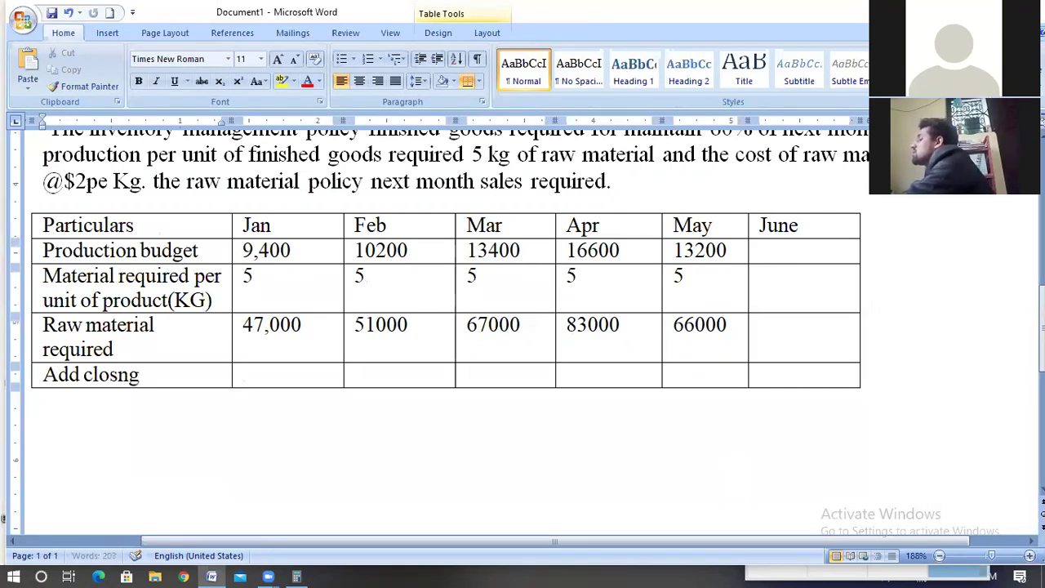
text( stock of )
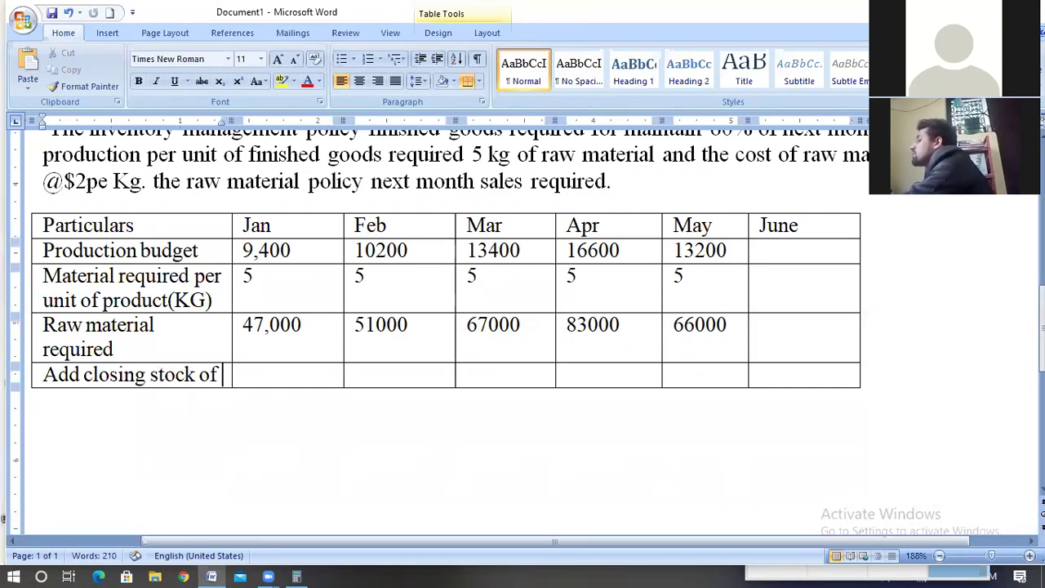
text(raw)
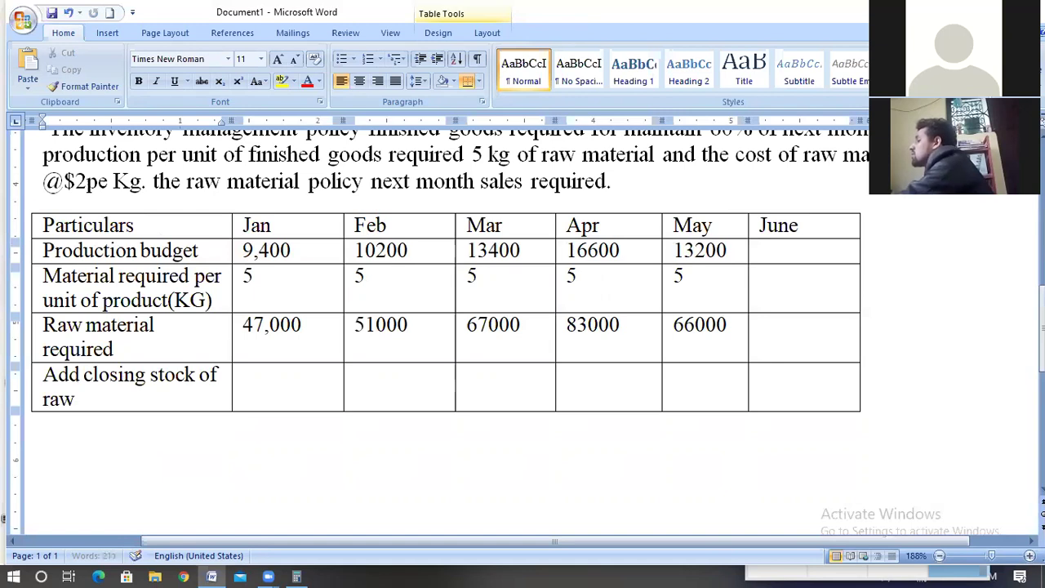
text( materials)
scroll(763, 291, up, 3)
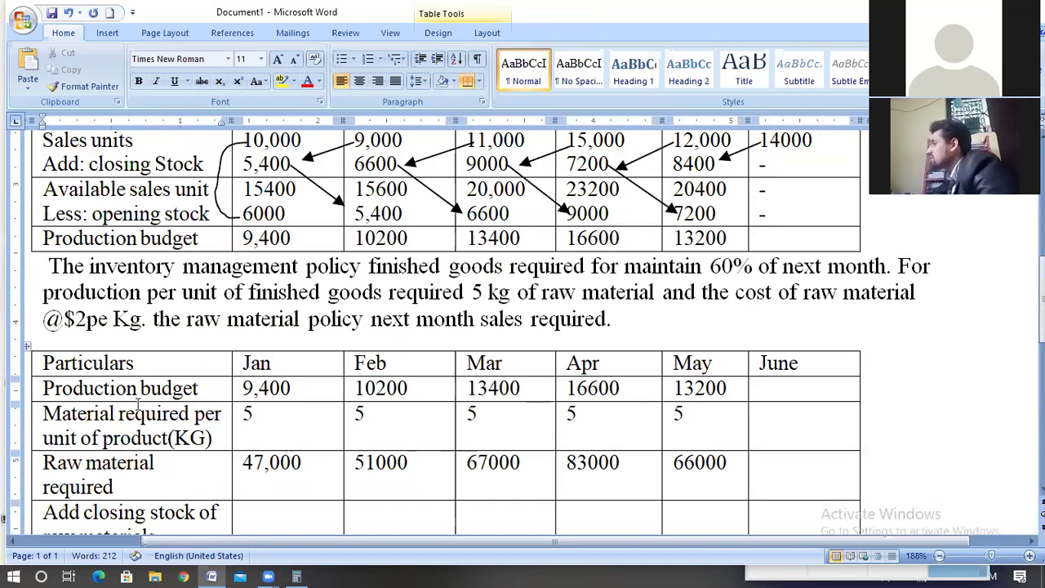
- Reread the closing-stock policy sentence and select February's raw material value 51000
drag(240, 324, 227, 325)
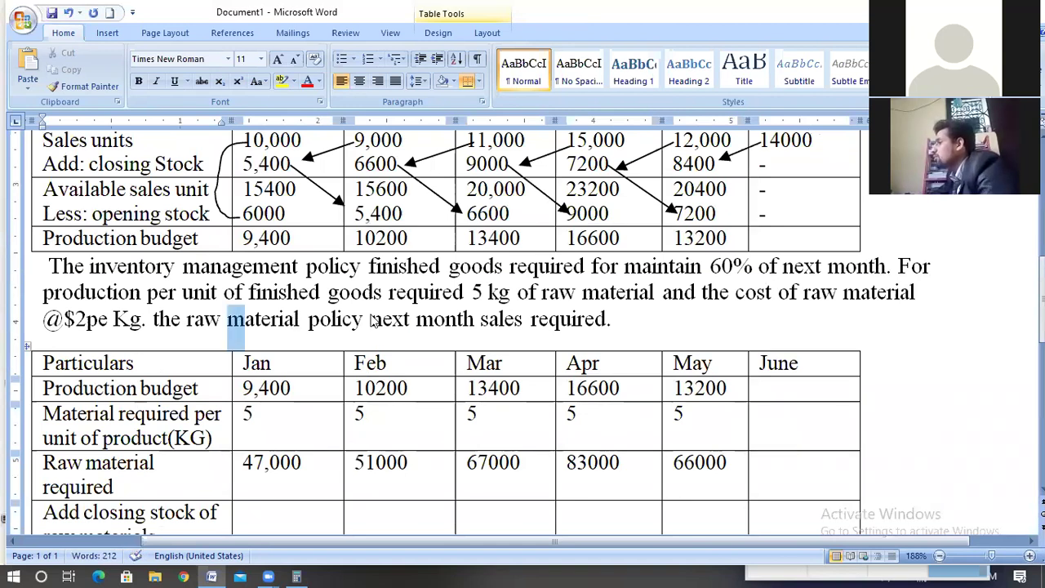
click(417, 318)
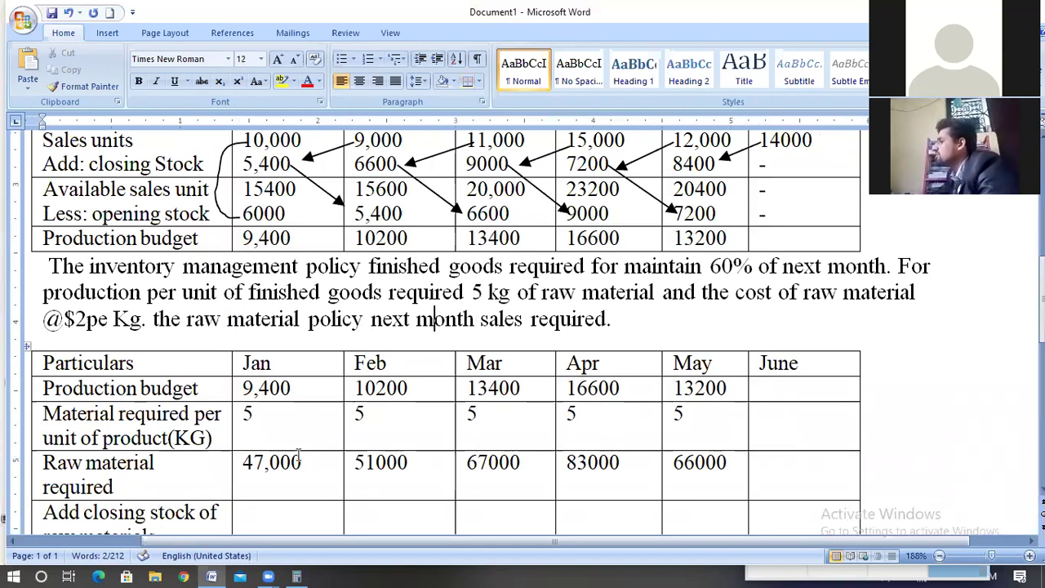
key(shift+End)
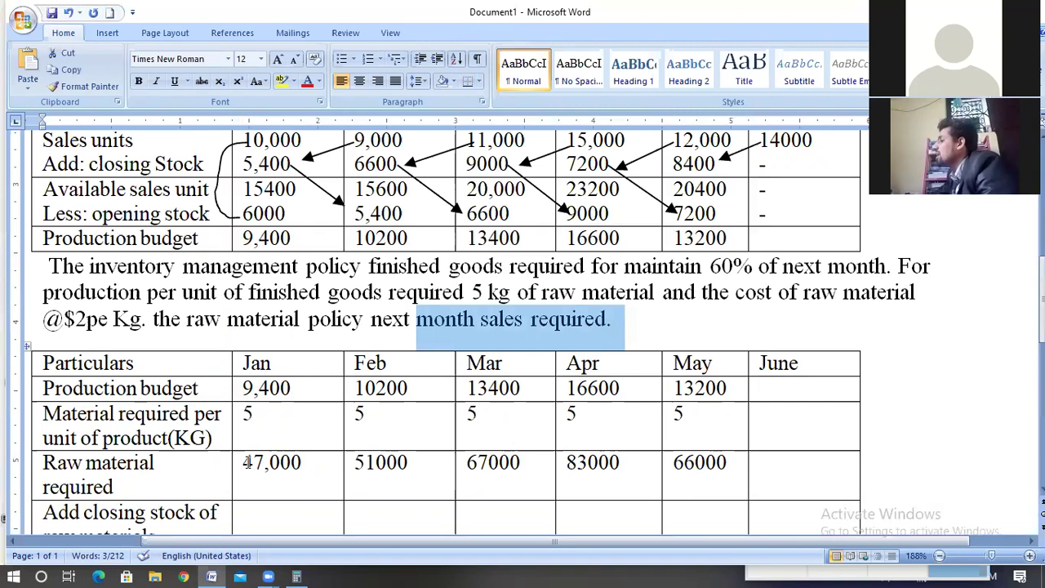
double_click(309, 462)
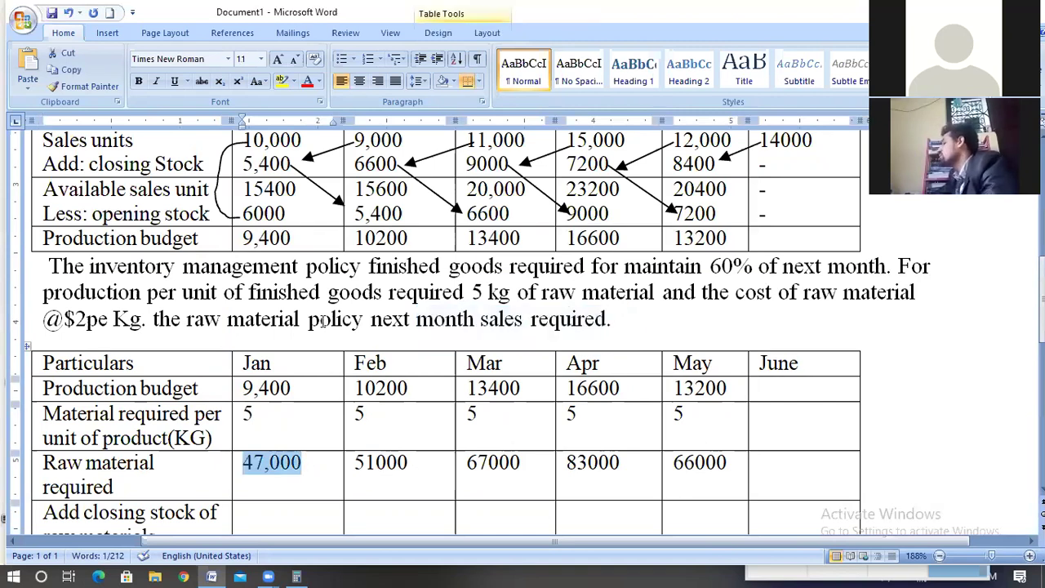
scroll(323, 322, down, 1)
scroll(356, 227, up, 2)
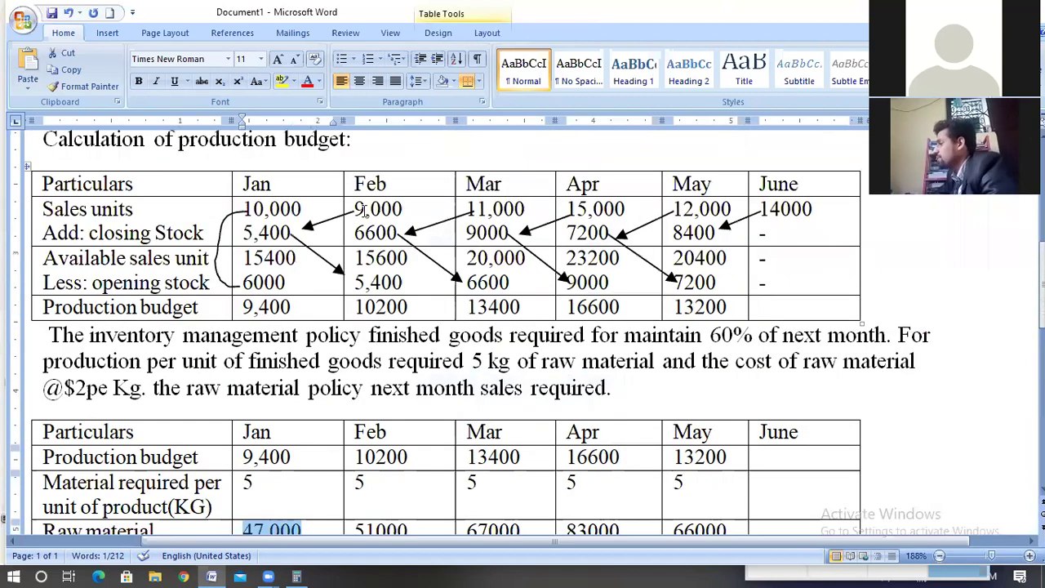
drag(364, 211, 354, 210)
scroll(395, 472, down, 3)
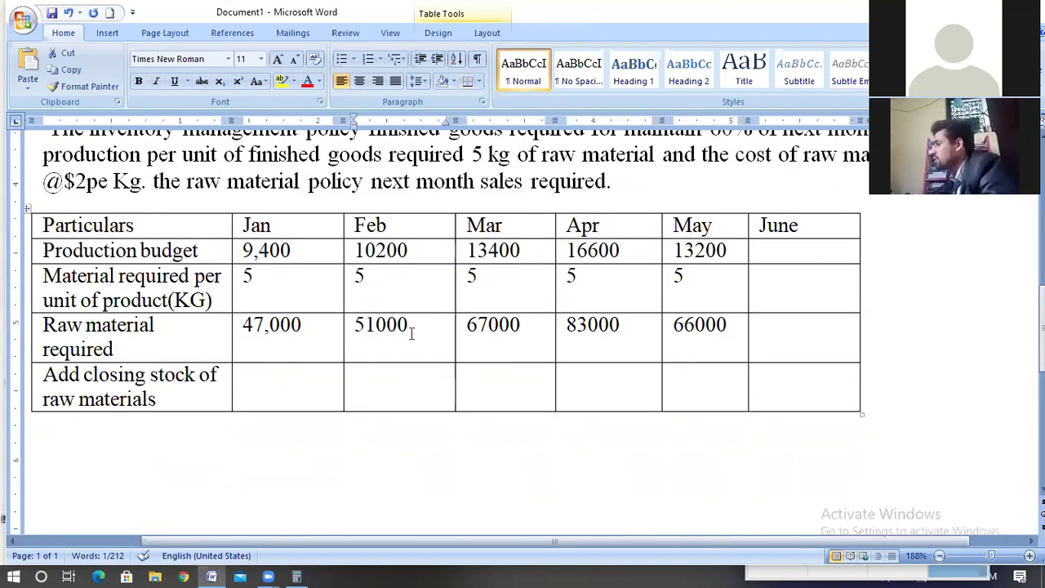
drag(411, 333, 348, 333)
key(ctrl+c)
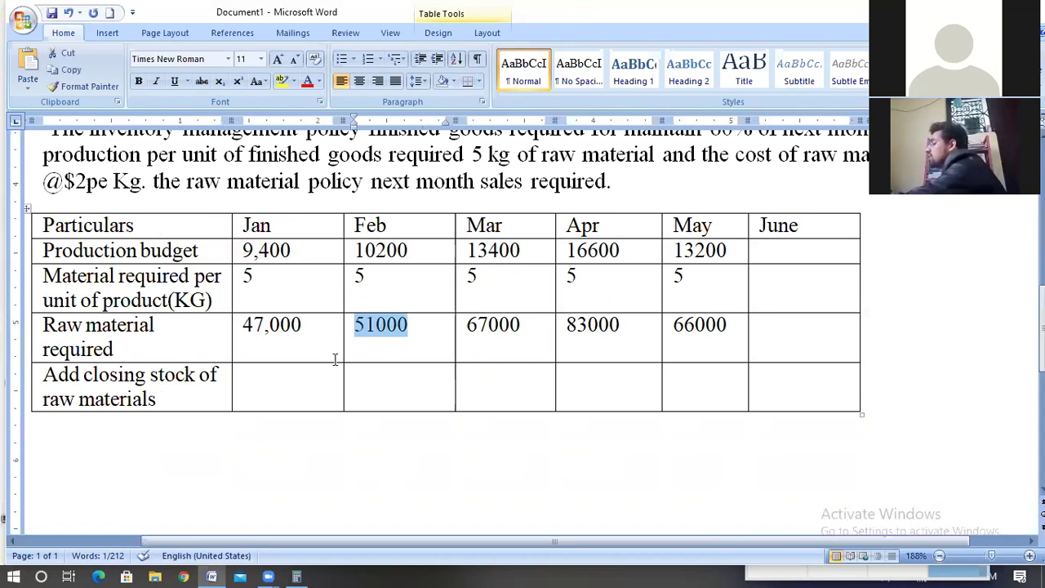
- Paste 51000, 67000, 83000 and 66000 into the Jan–Apr closing-stock cells
click(275, 382)
key(ctrl+v)
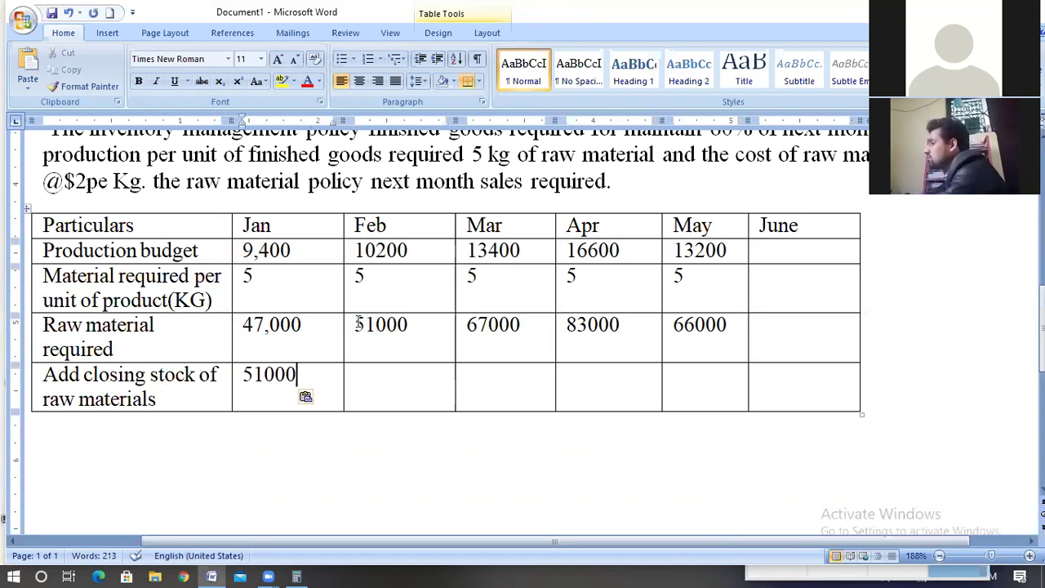
drag(357, 323, 398, 325)
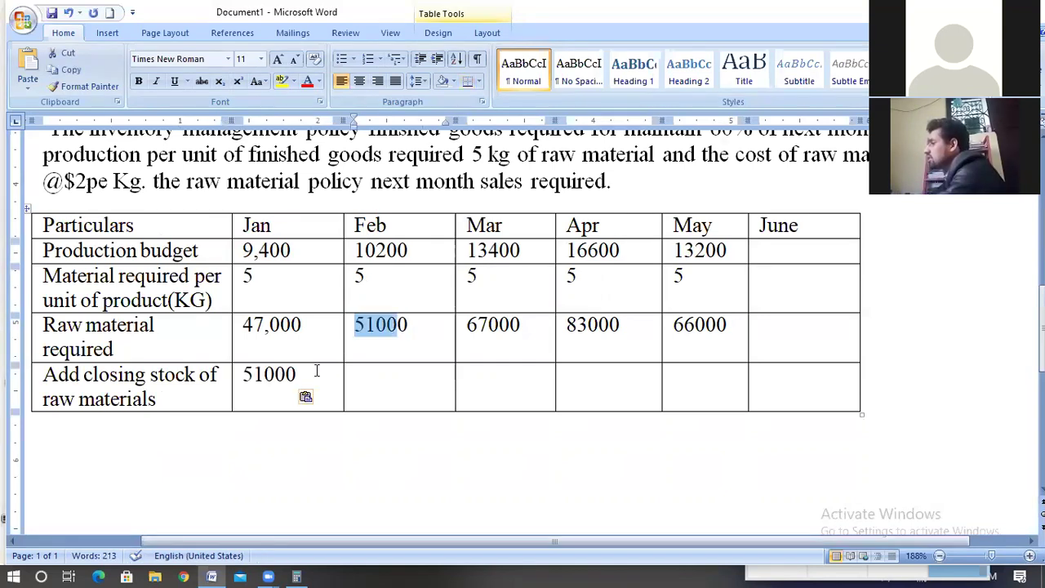
double_click(531, 324)
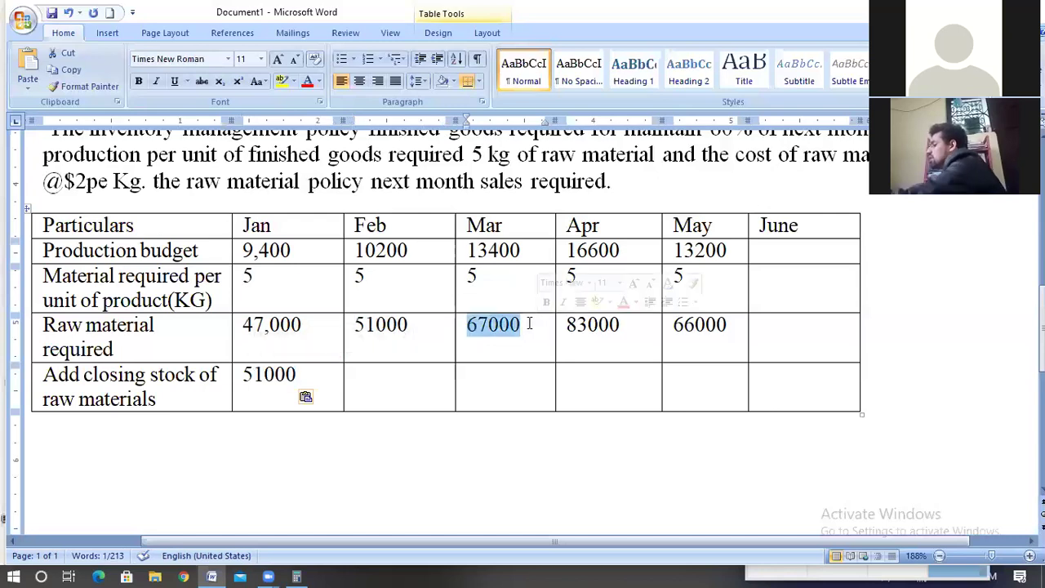
key(ctrl+c)
click(434, 403)
key(ctrl+v)
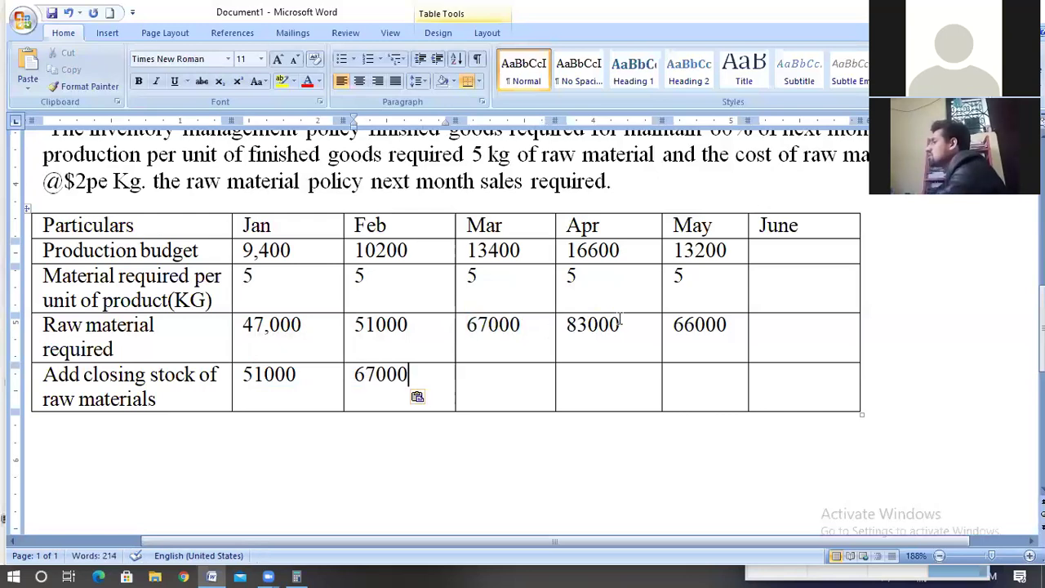
click(529, 379)
key(ctrl+v)
drag(795, 327, 723, 334)
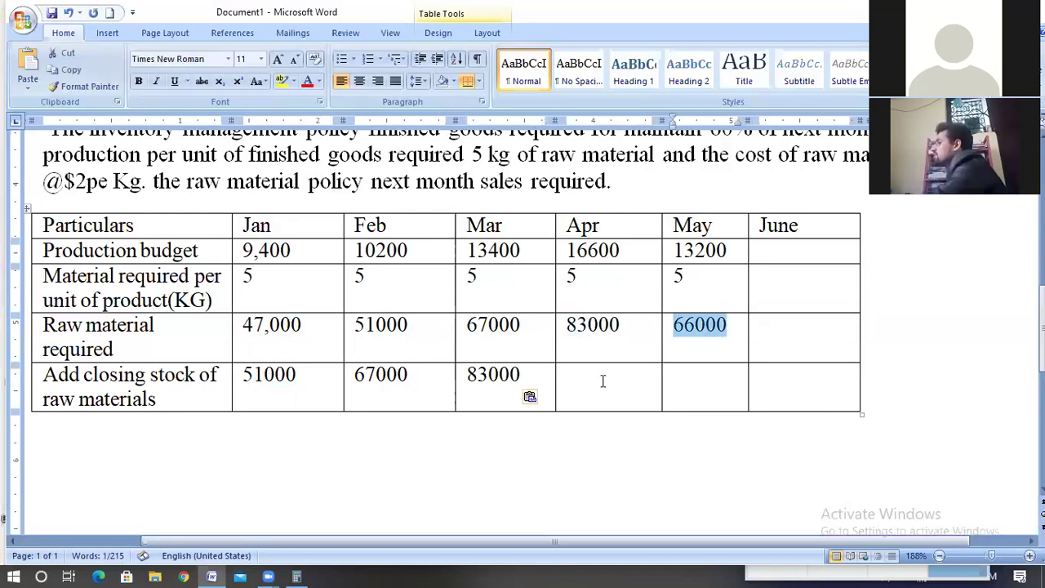
click(603, 381)
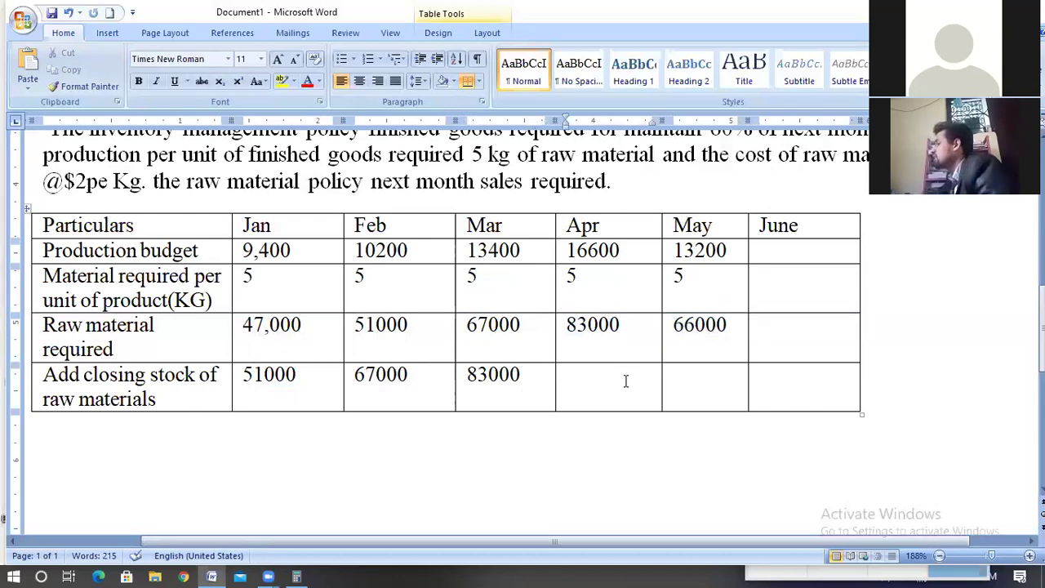
key(ctrl+v)
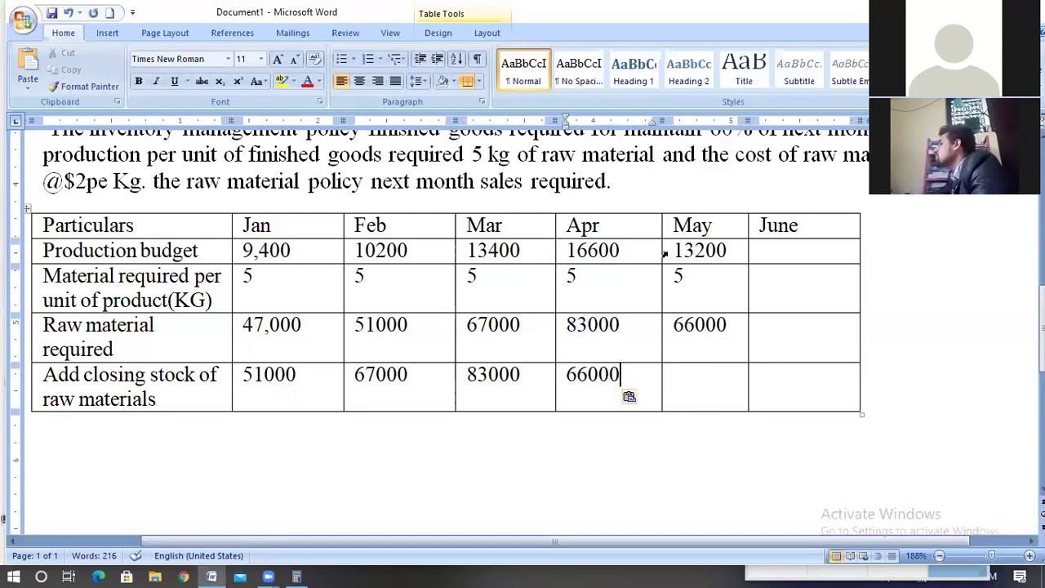
- Check April's production value 16600 against its 66000 closing-stock figure
key(Up)
key(Up)
key(Up)
key(shift+Home)
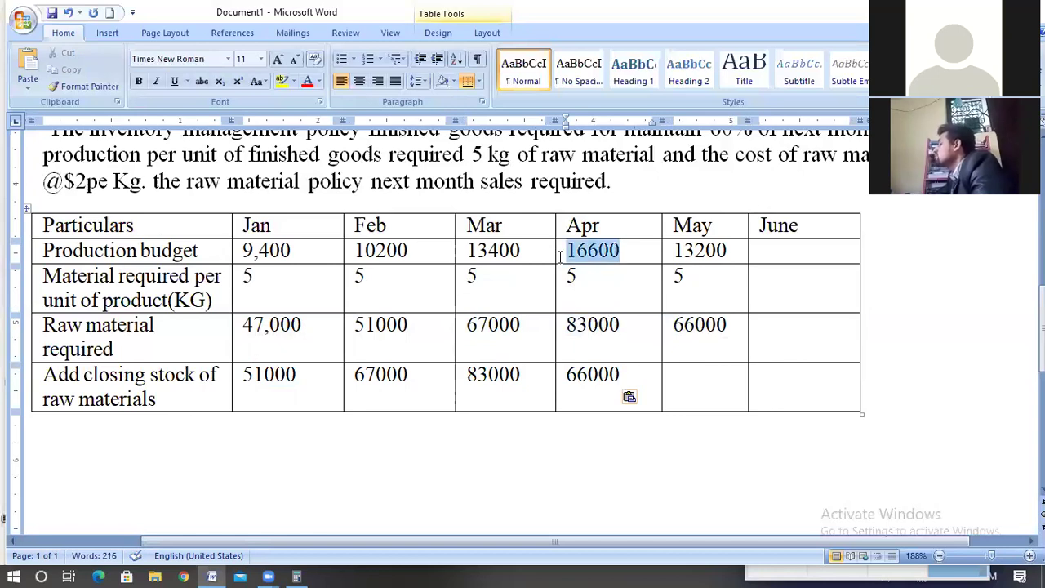
key(shift+Down)
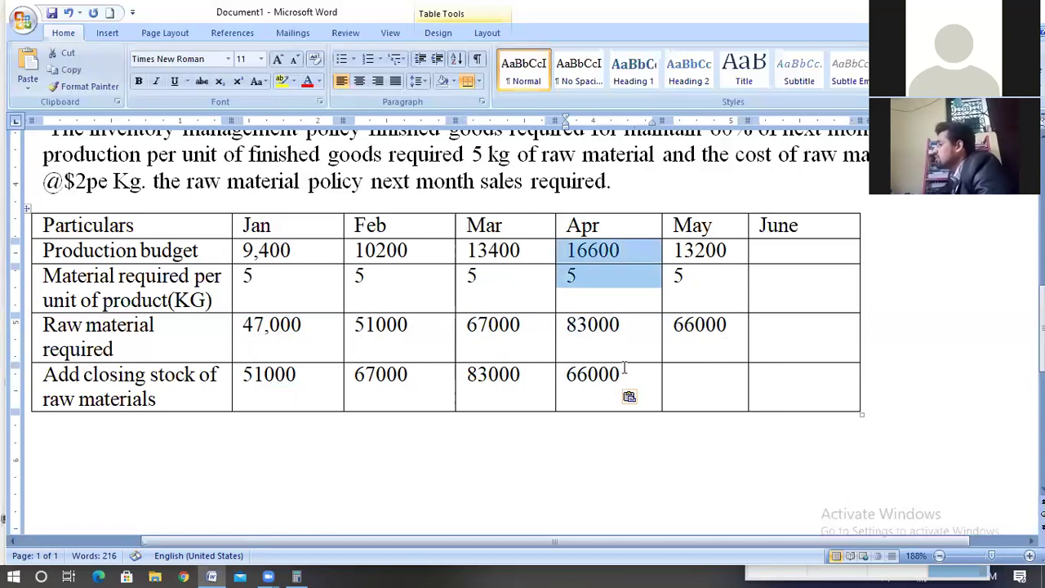
click(577, 371)
key(shift+End)
double_click(569, 371)
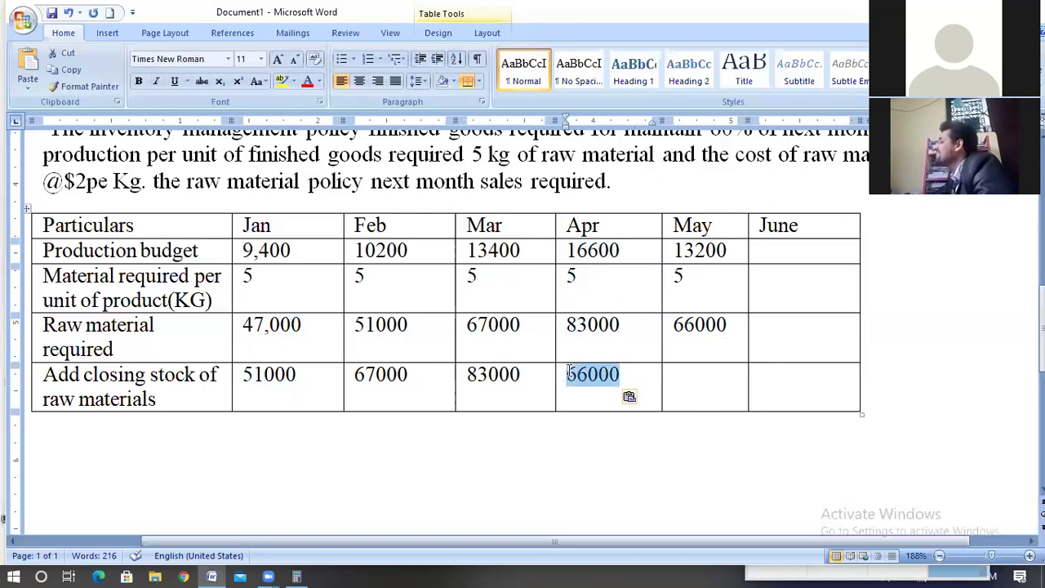
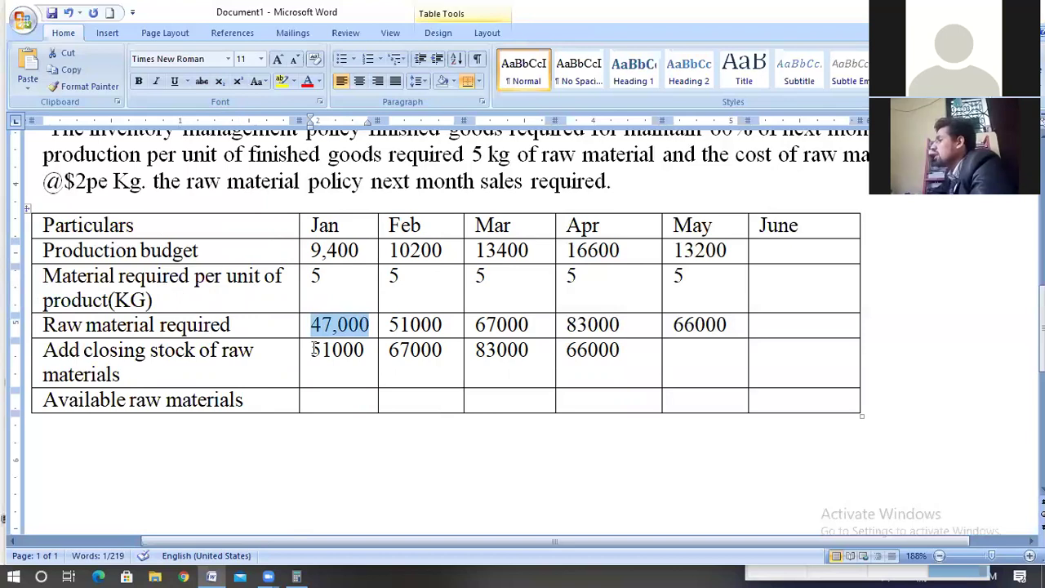
- Add Jan's closing stock 51000 to 51000 in Windows Calculator to get 102,000
double_click(360, 350)
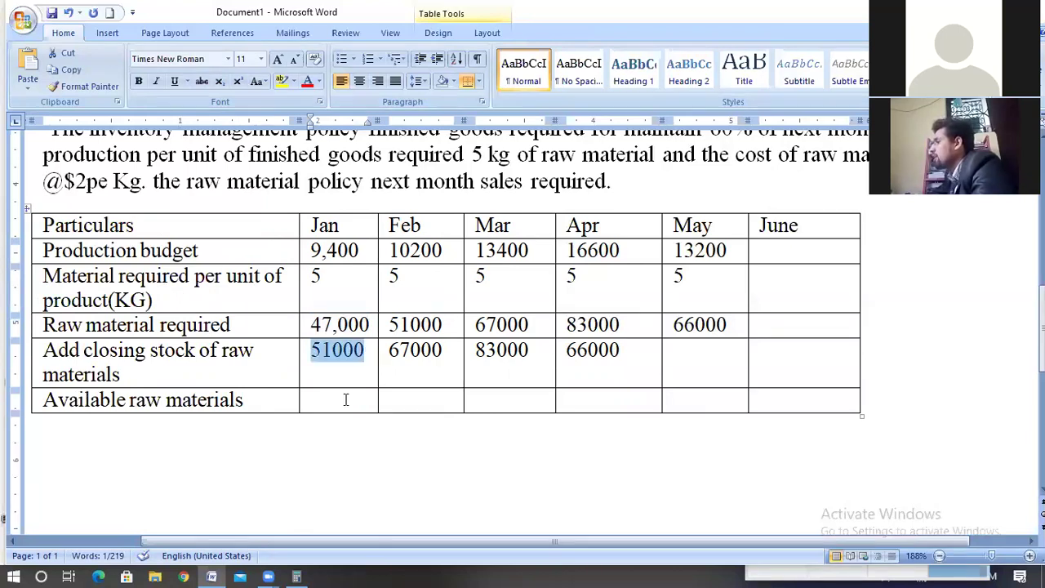
click(345, 400)
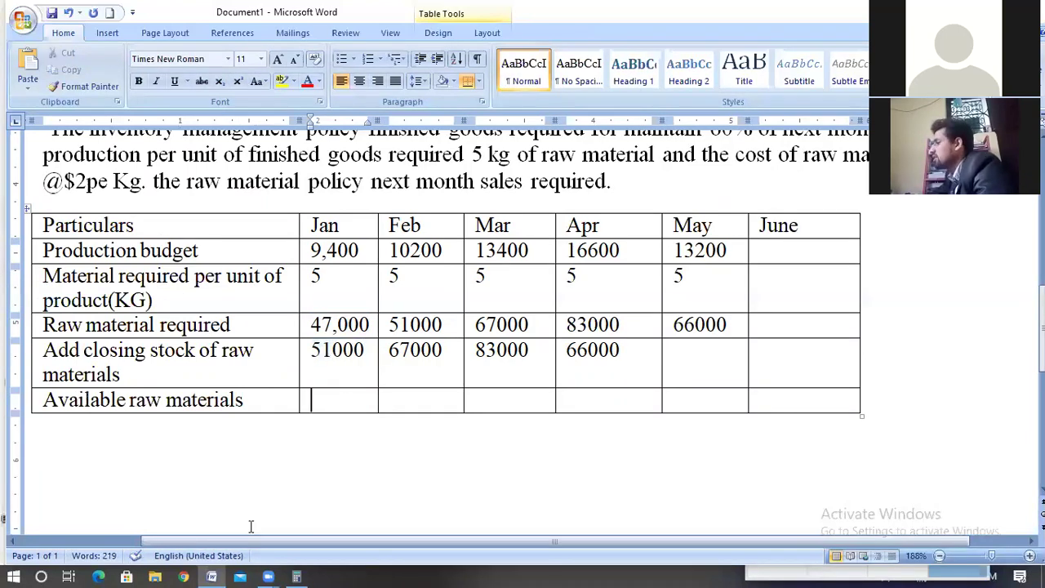
click(296, 576)
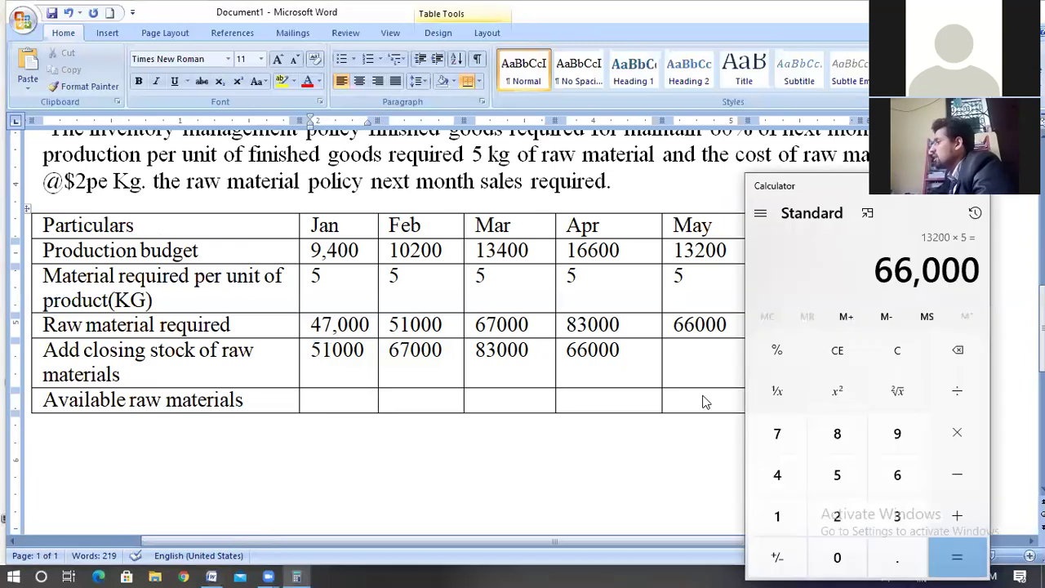
double_click(327, 359)
key(ctrl+c)
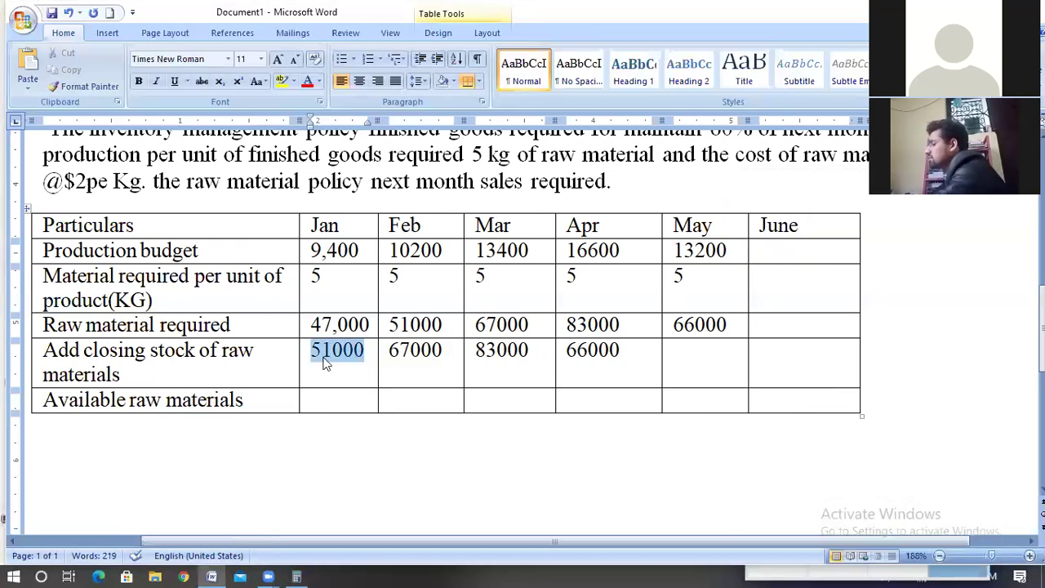
key(alt+Tab)
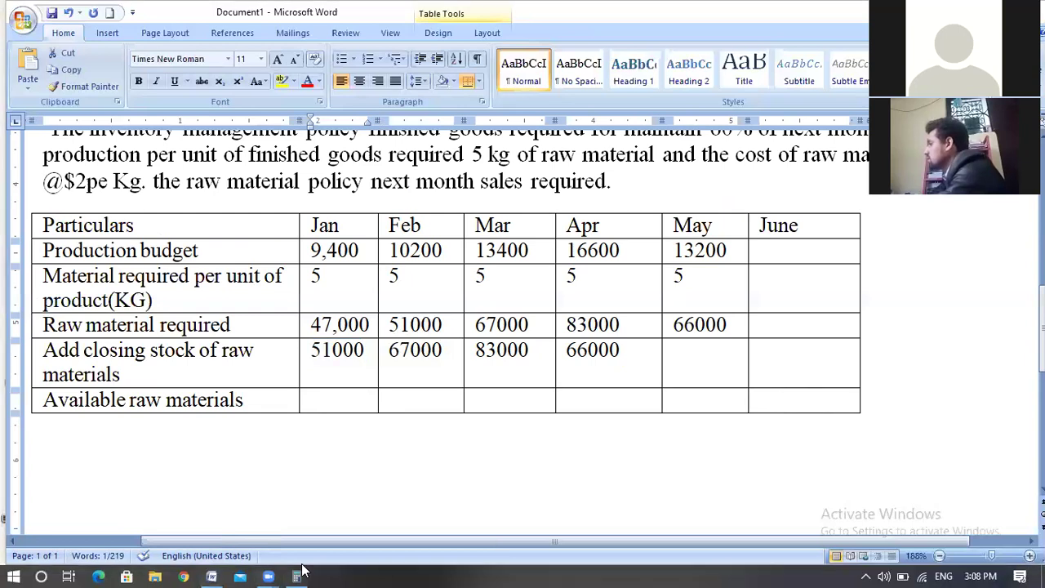
click(894, 353)
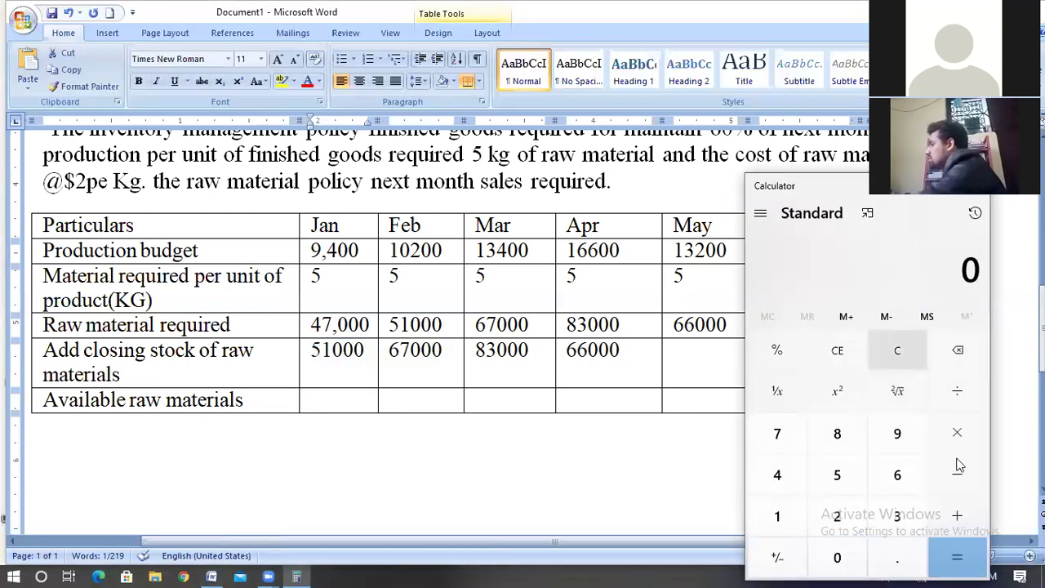
key(ctrl+v)
click(951, 514)
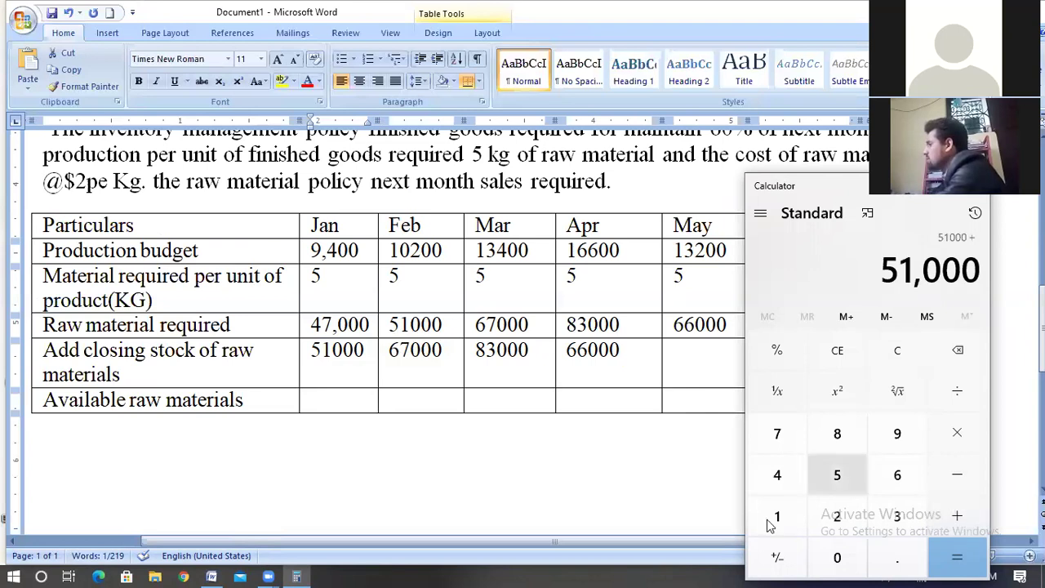
text(51000)
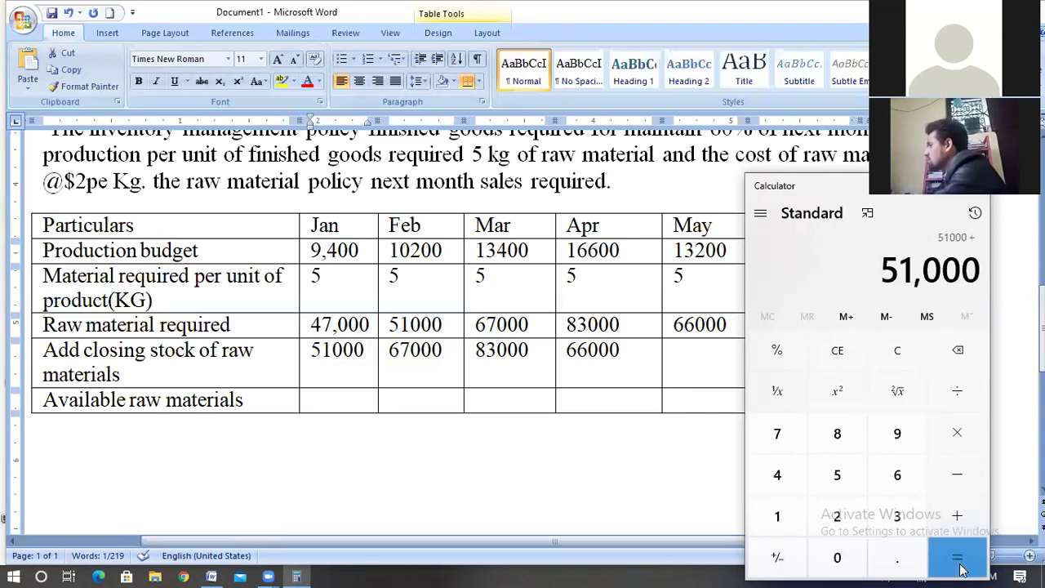
key(Return)
- Paste the 102,000 total into the Jan Available raw materials cell
double_click(977, 274)
key(ctrl+c)
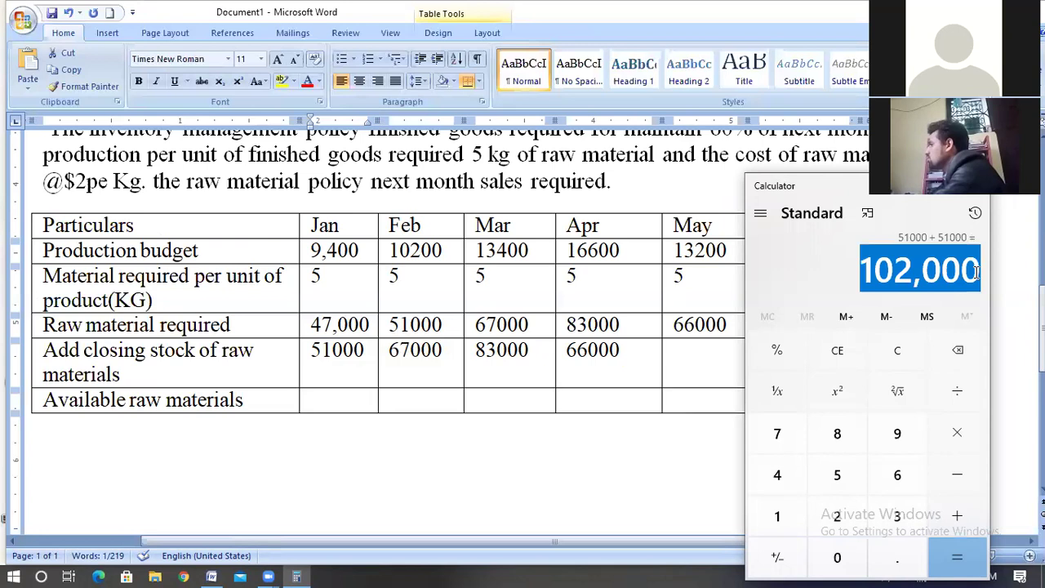
key(alt+Tab)
click(337, 400)
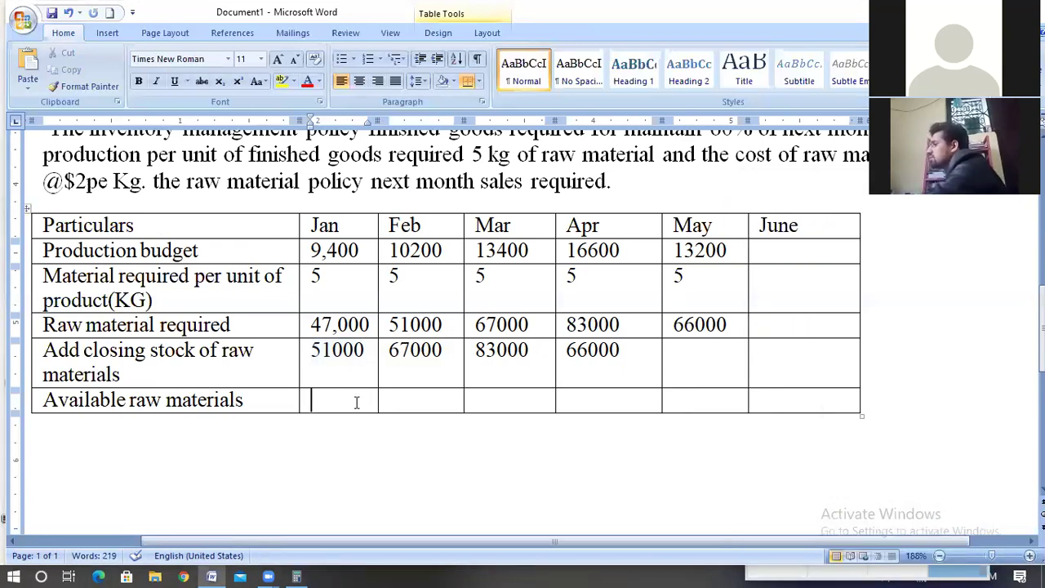
key(ctrl+v)
drag(403, 349, 450, 355)
key(ctrl+c)
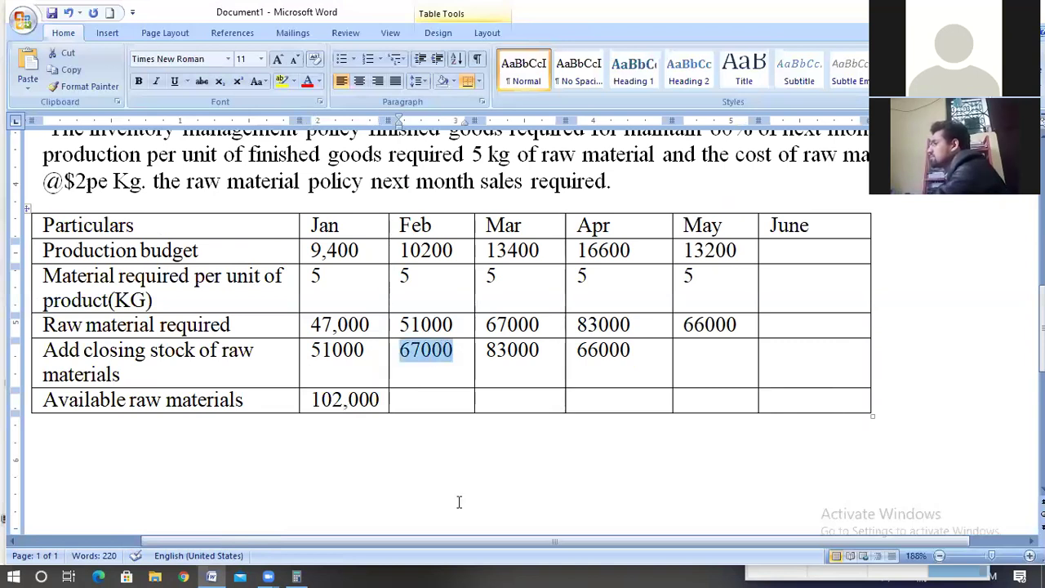
- Compute 67000 + 51000 and enter 118000 in the Feb Available raw materials cell
key(alt+Tab)
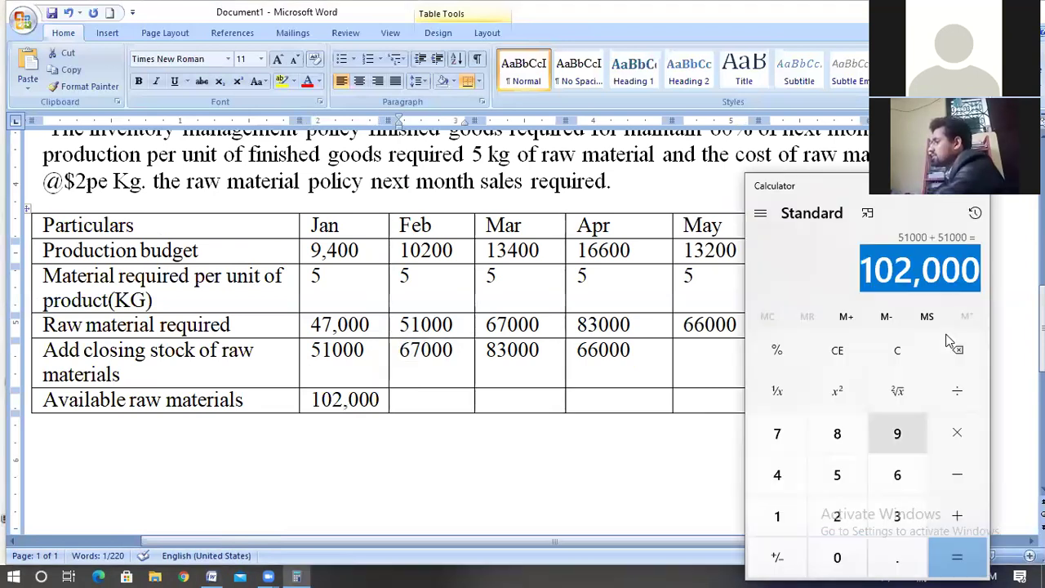
key(ctrl+v)
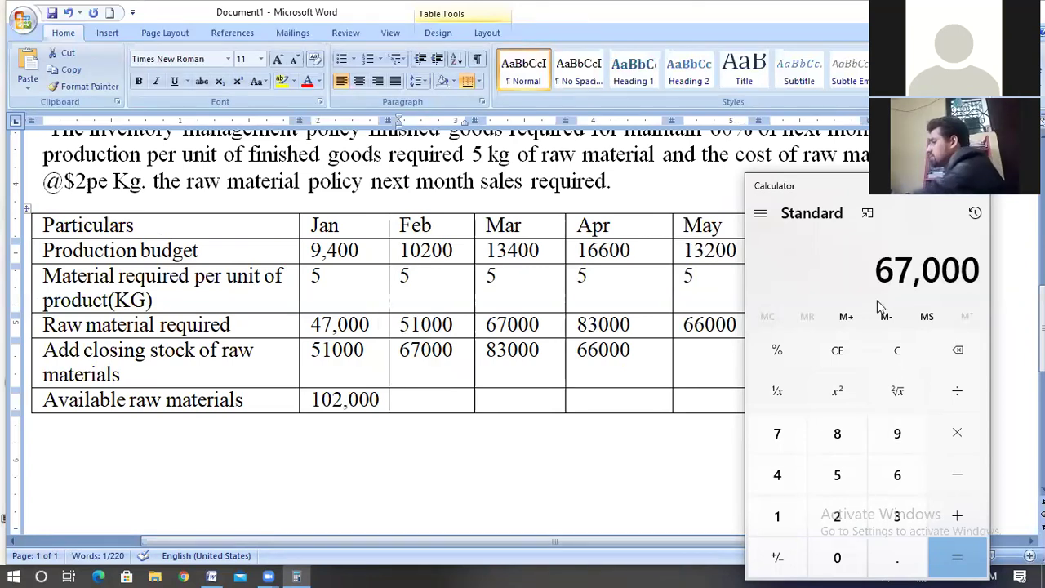
click(959, 514)
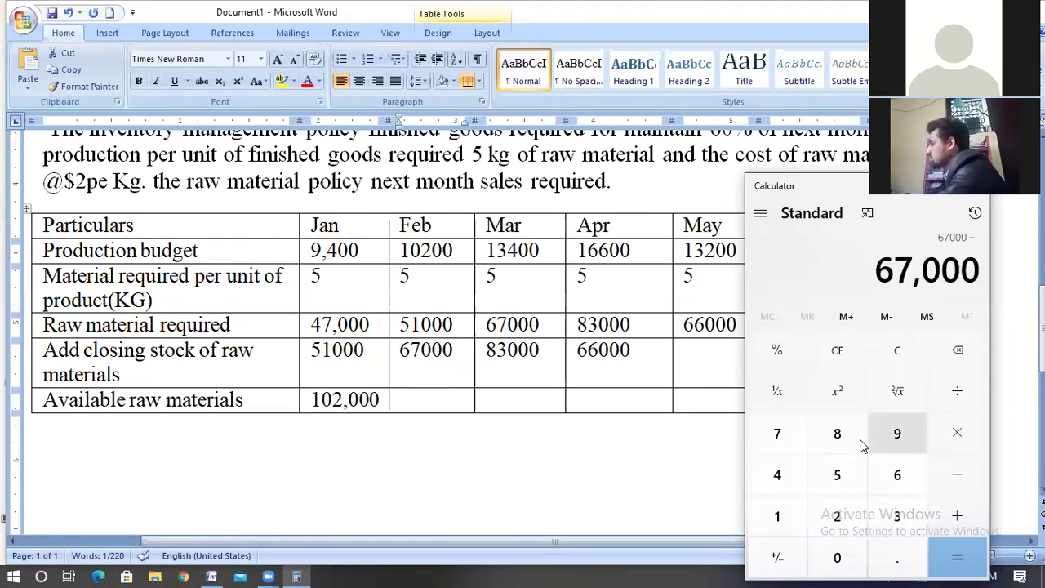
text(5)
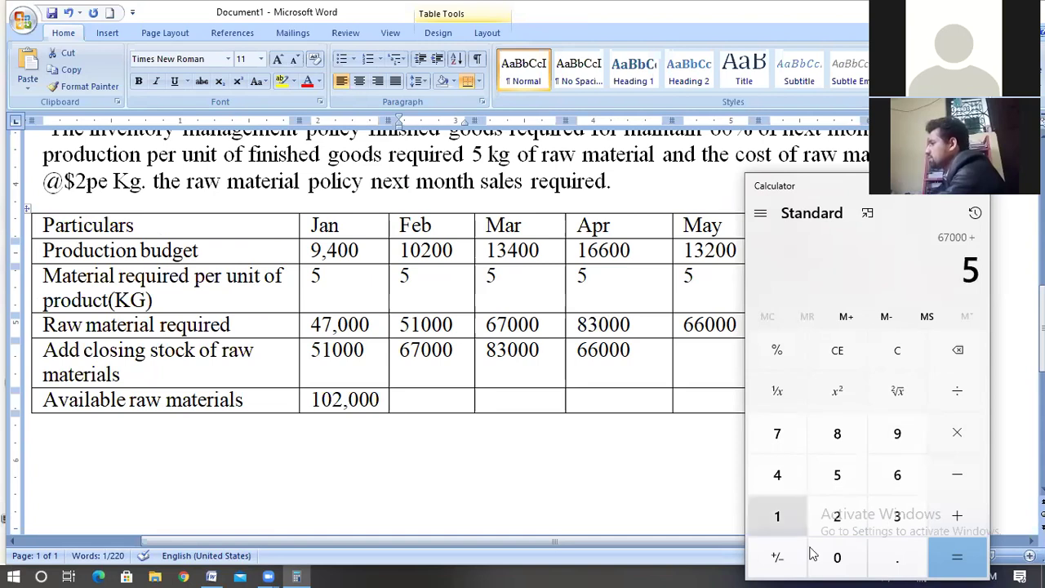
text(1000)
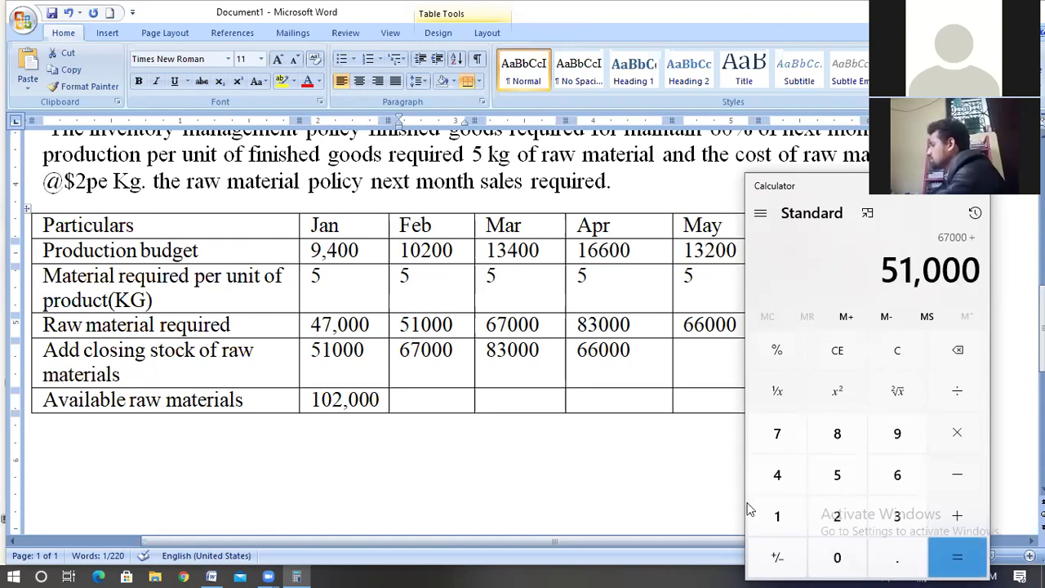
key(Return)
click(441, 394)
text(11)
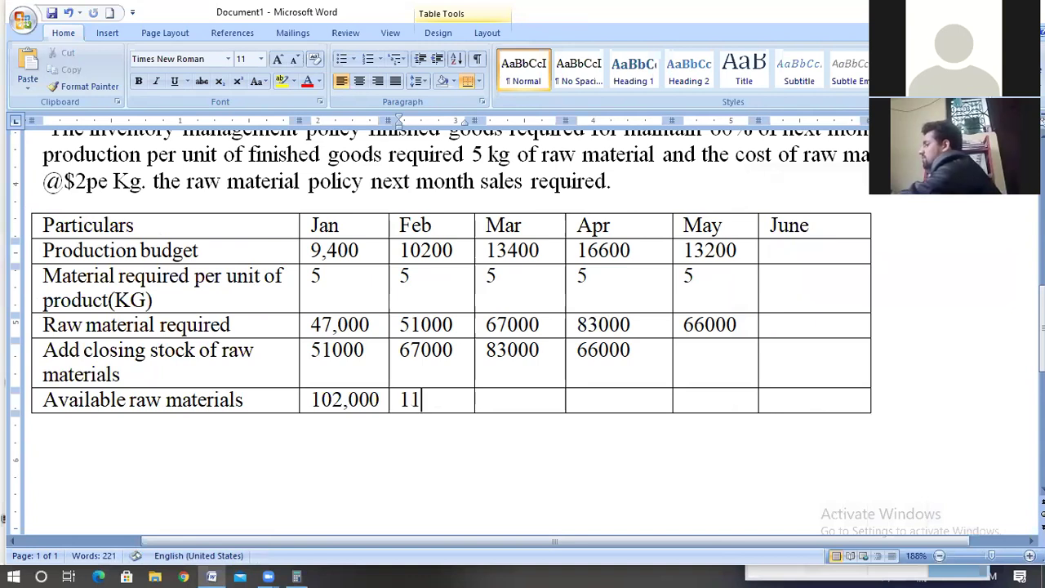
text(800)
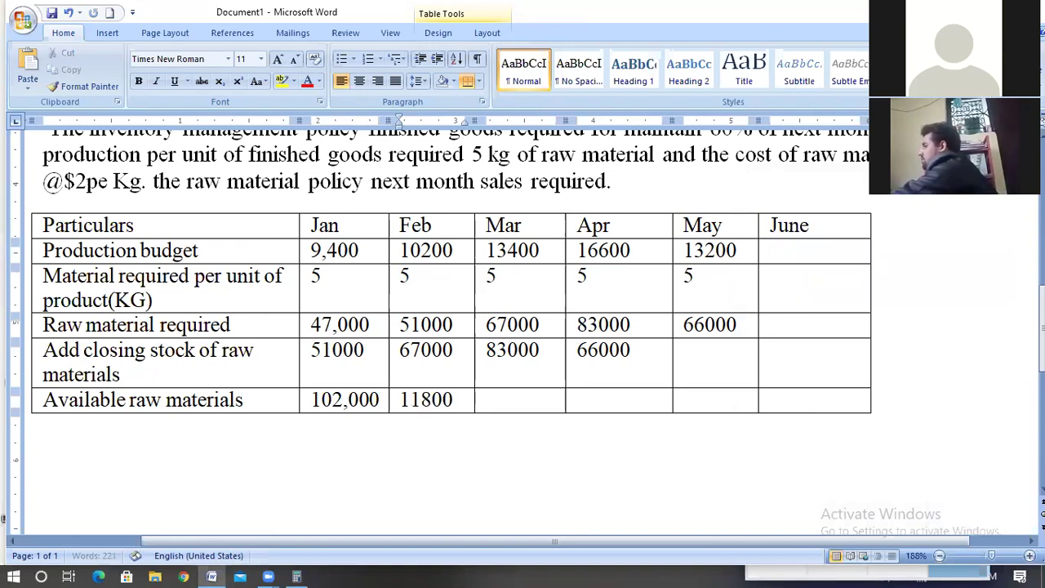
text(0)
- Calculate March's total 83000 + 67000 = 150,000 in Calculator
drag(487, 351, 539, 351)
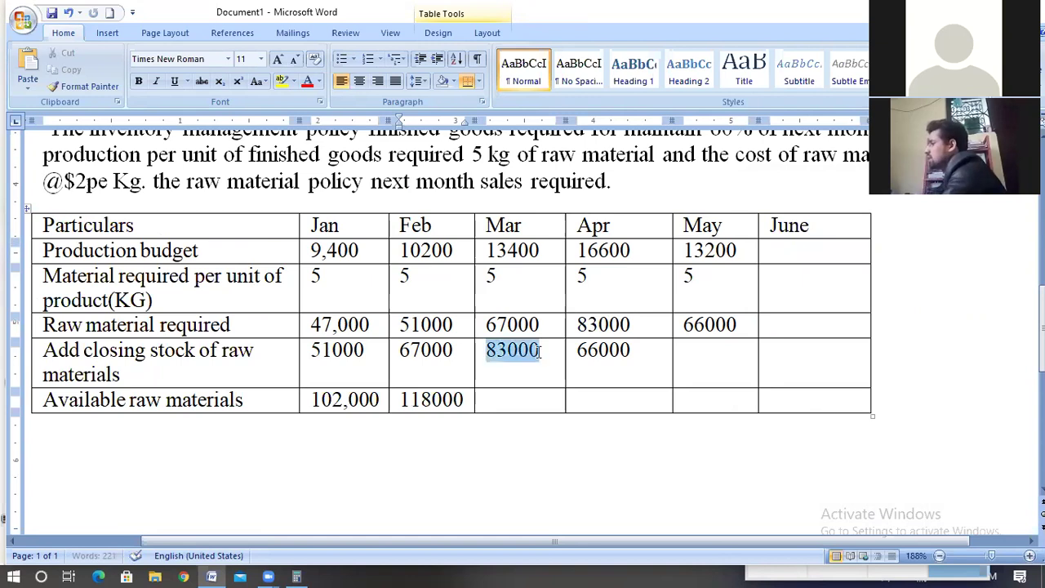
click(296, 571)
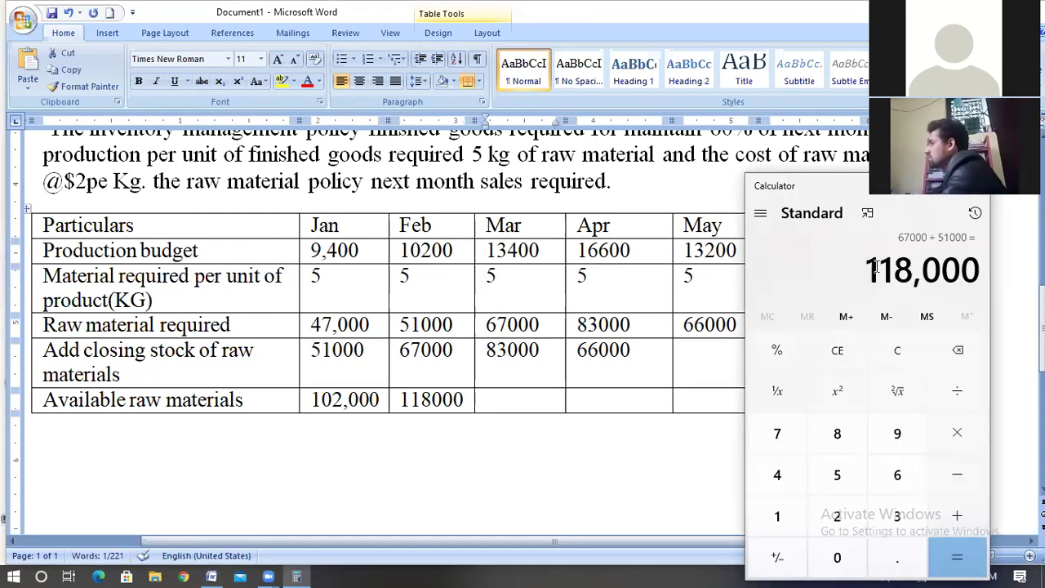
mouse_move(877, 269)
mouse_down()
mouse_move(975, 269)
mouse_move(863, 270)
mouse_up()
click(976, 270)
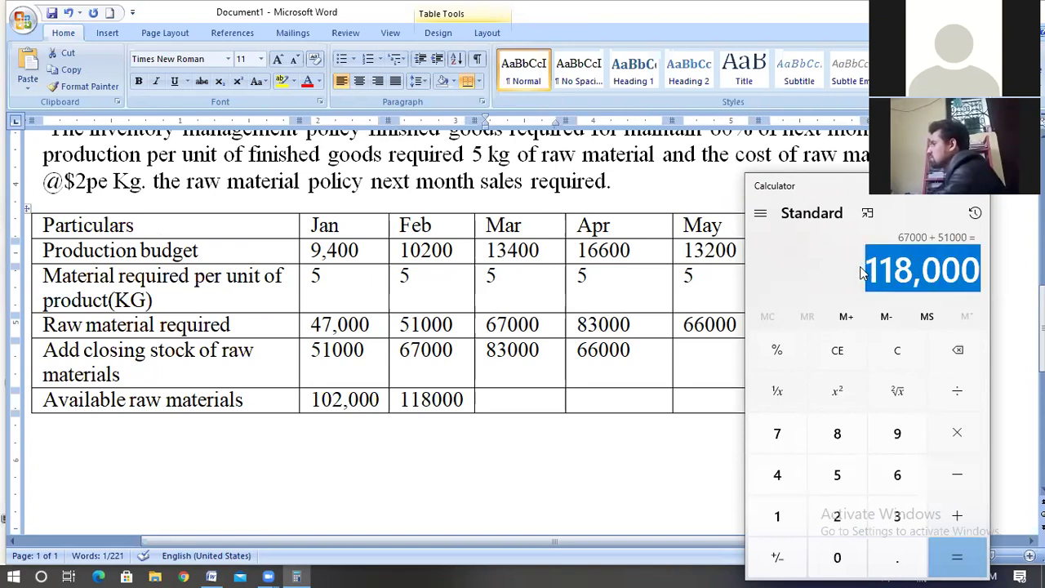
click(990, 274)
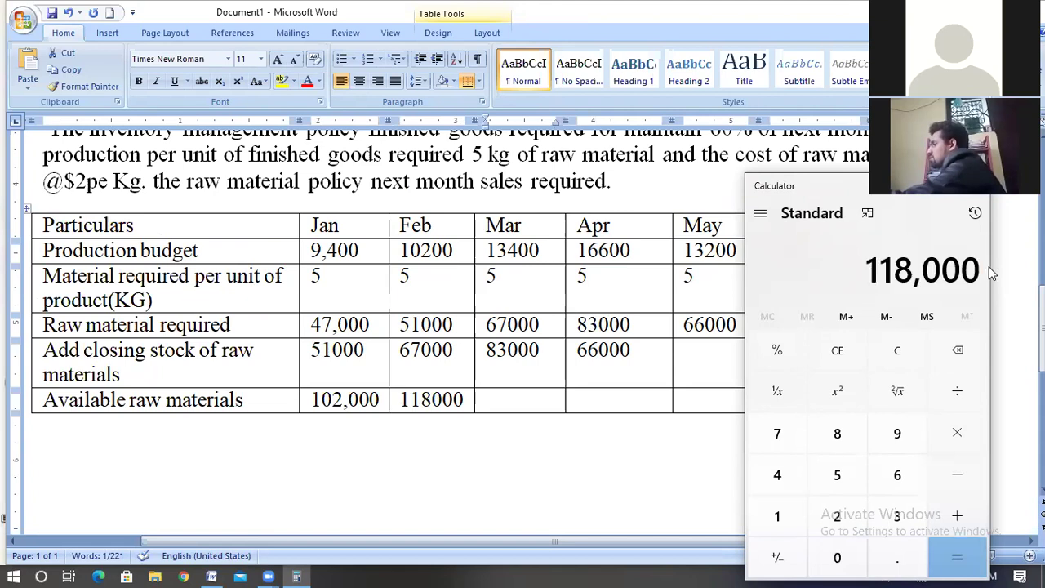
key(ctrl+a)
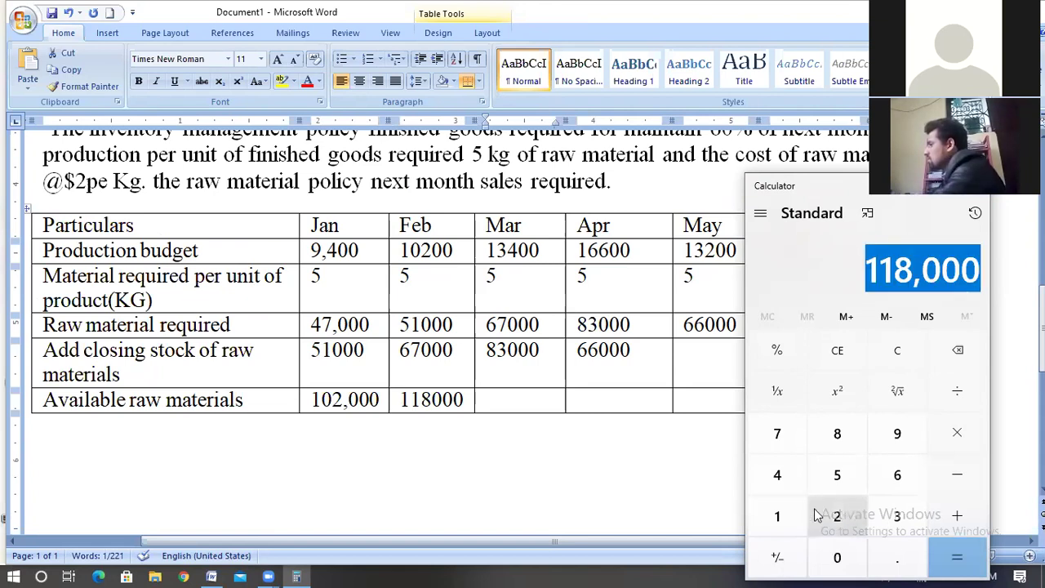
click(837, 434)
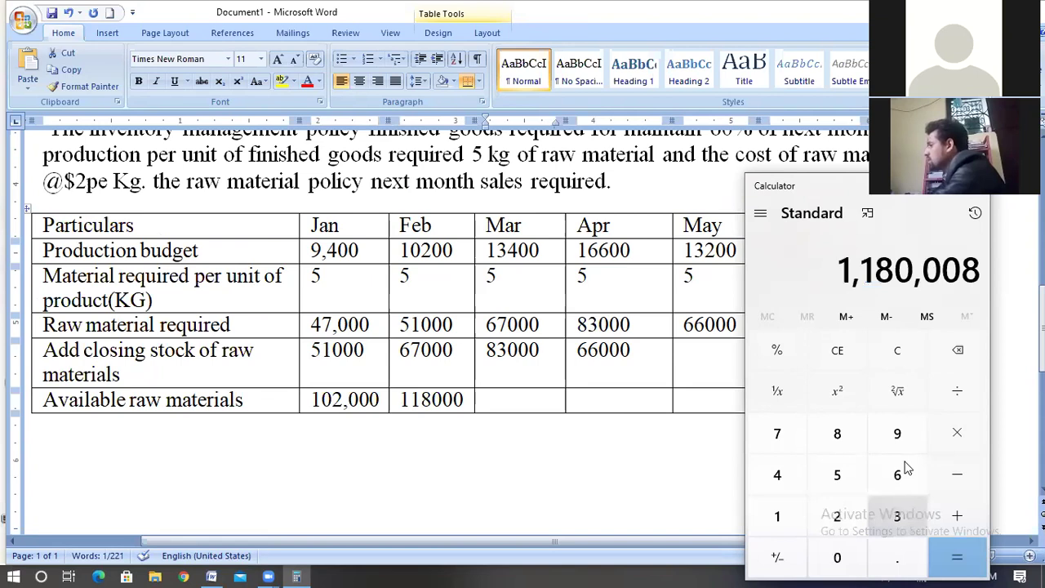
click(897, 515)
key(Escape)
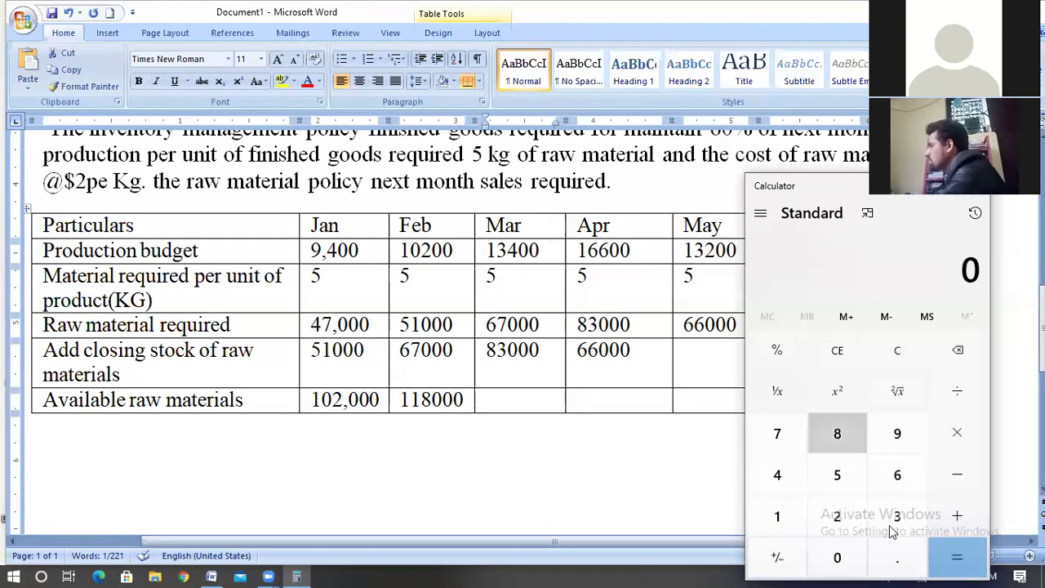
text(83000)
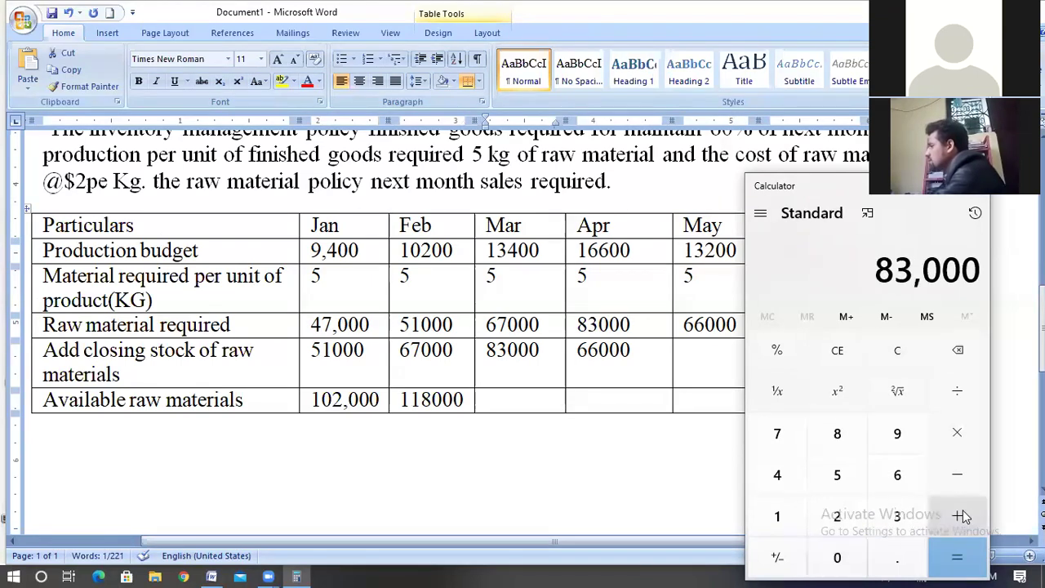
text( + 670)
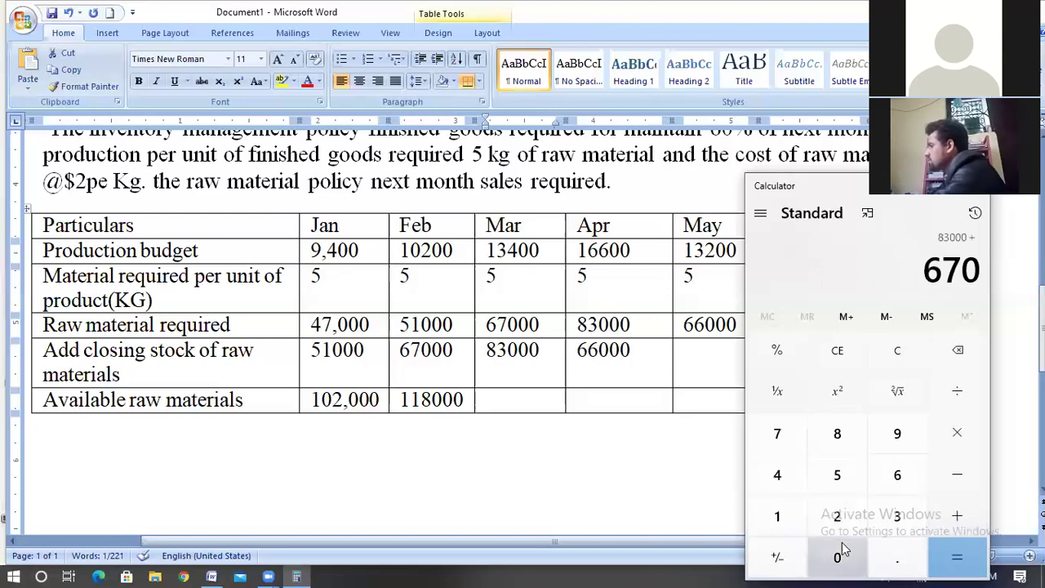
text(000)
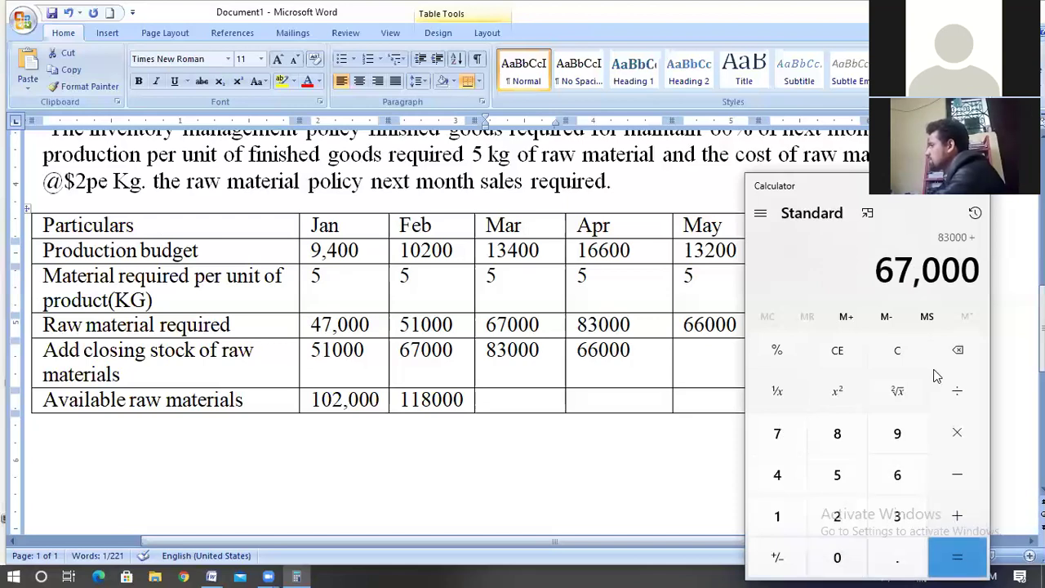
key(Return)
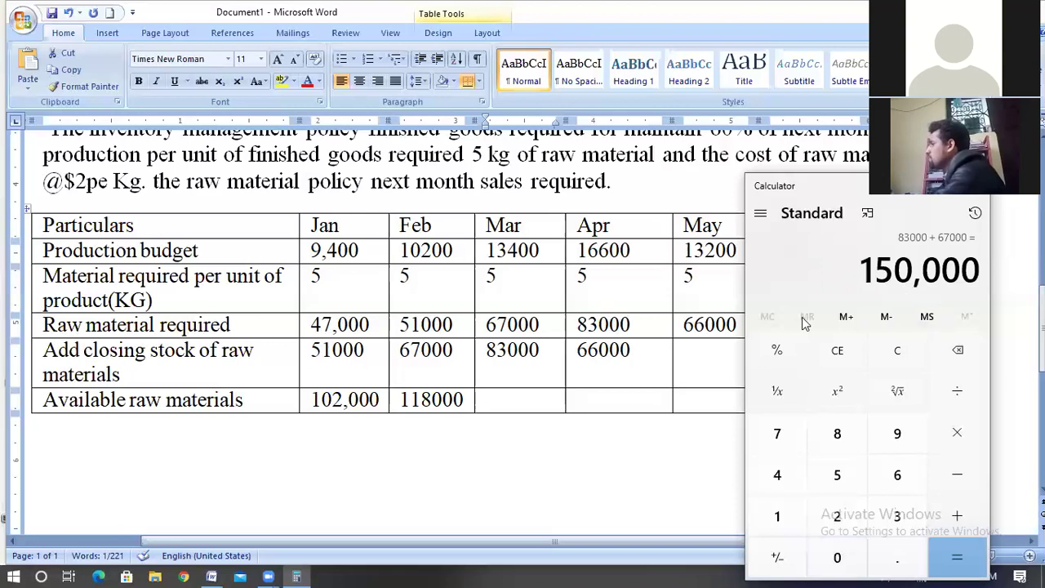
- Paste 150,000 into the Mar Available raw materials cell
double_click(908, 269)
key(ctrl+c)
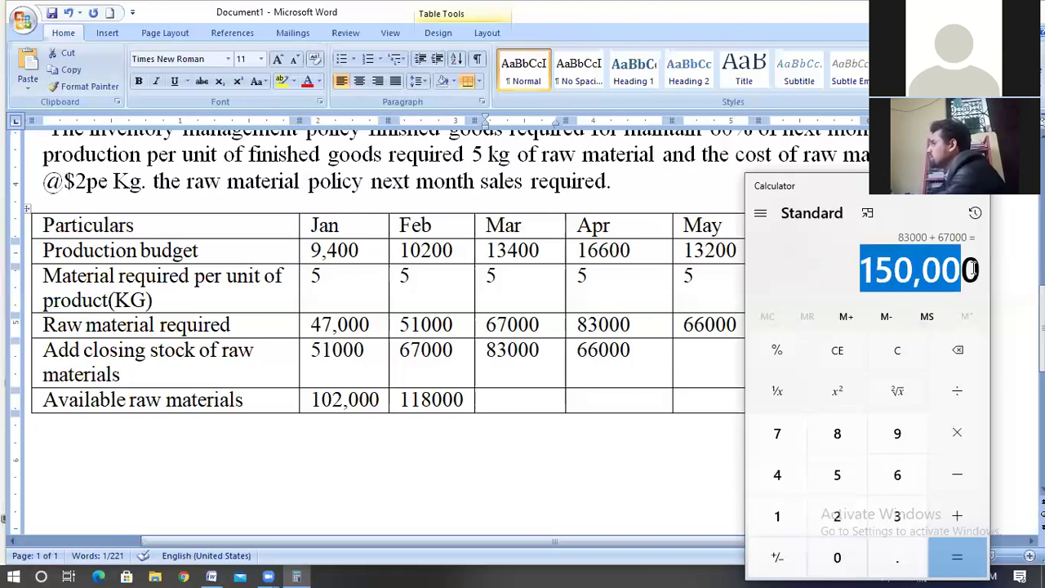
key(alt+Tab)
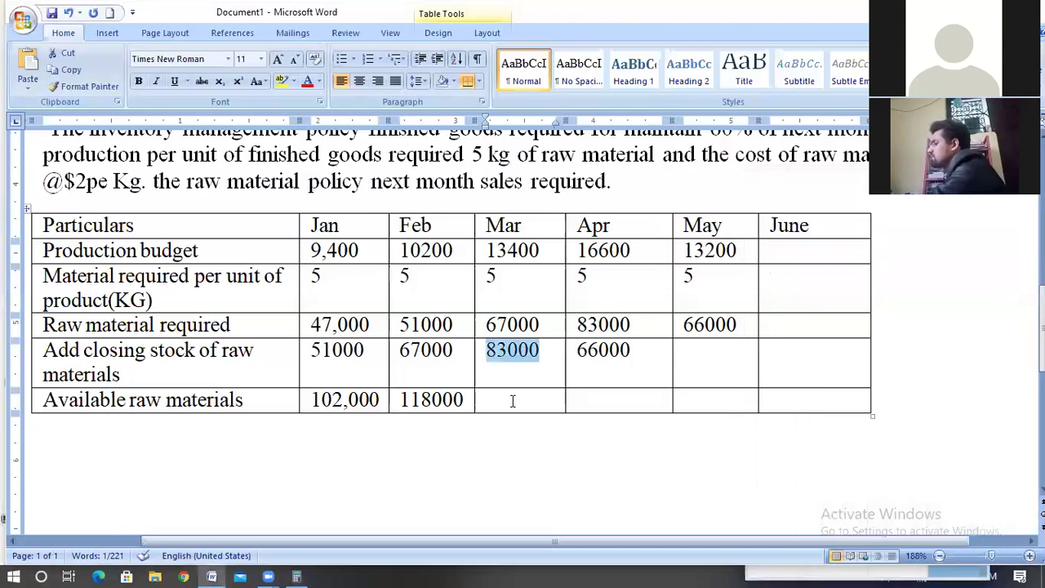
click(507, 400)
key(ctrl+v)
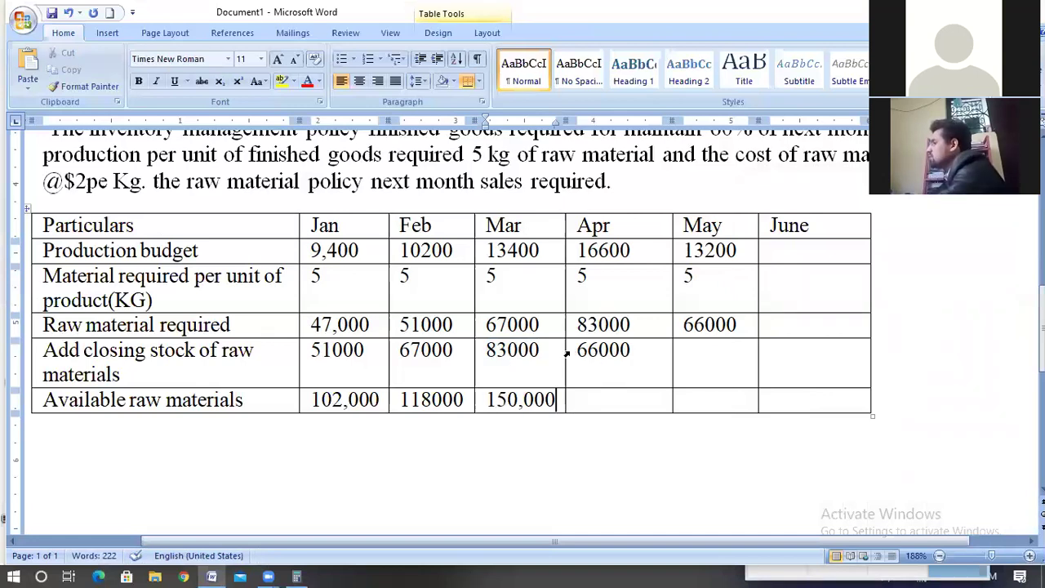
- Calculate April's total 66000 + 83000 in Calculator
double_click(627, 351)
key(ctrl+c)
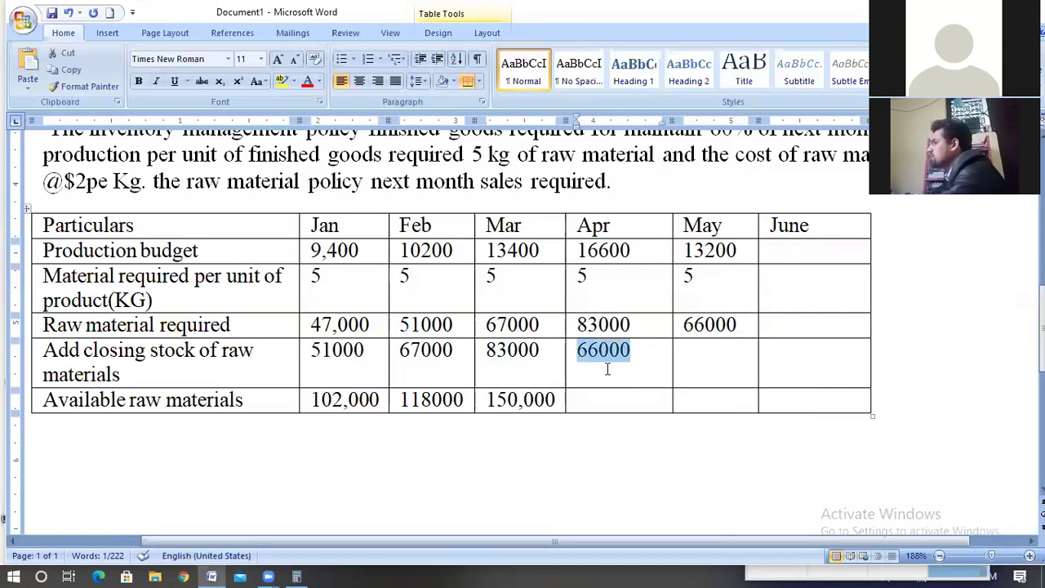
click(296, 577)
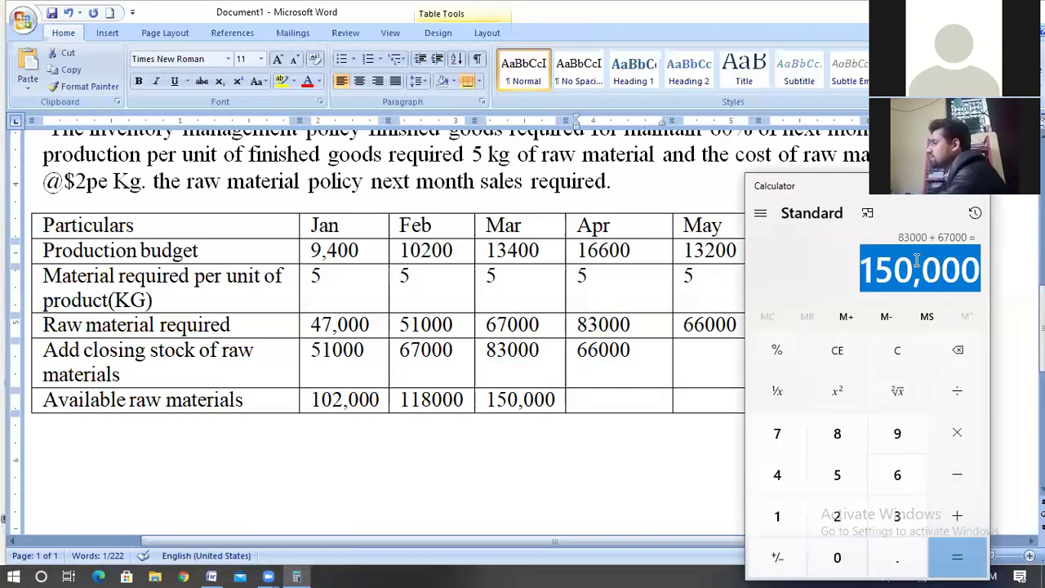
key(ctrl+v)
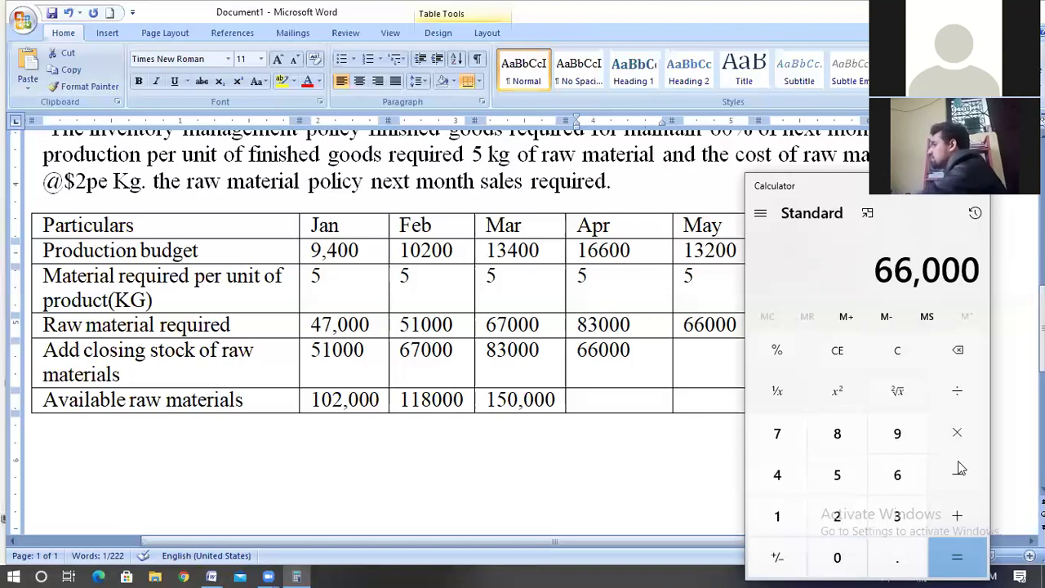
key(plus)
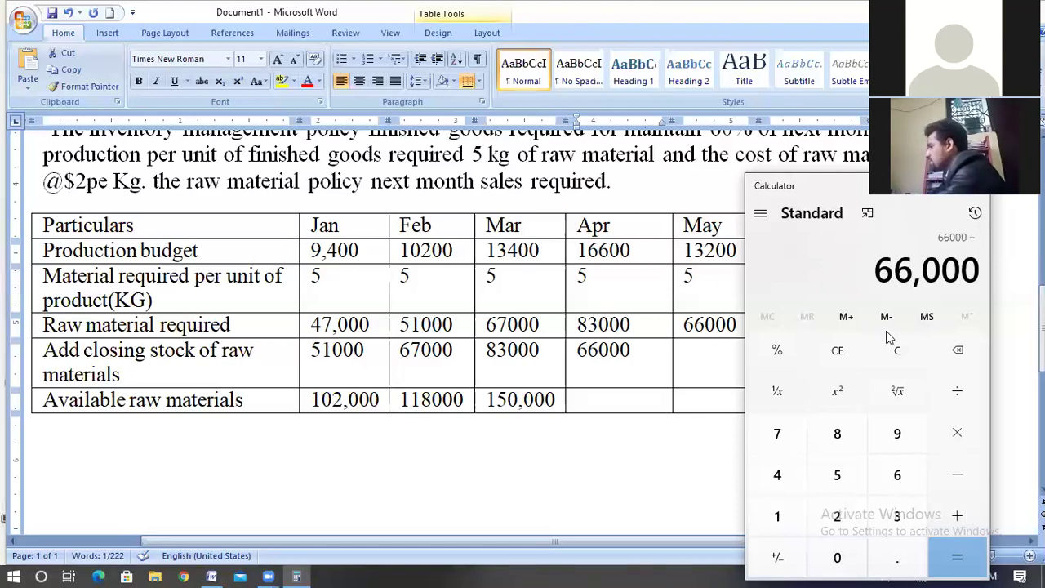
click(841, 441)
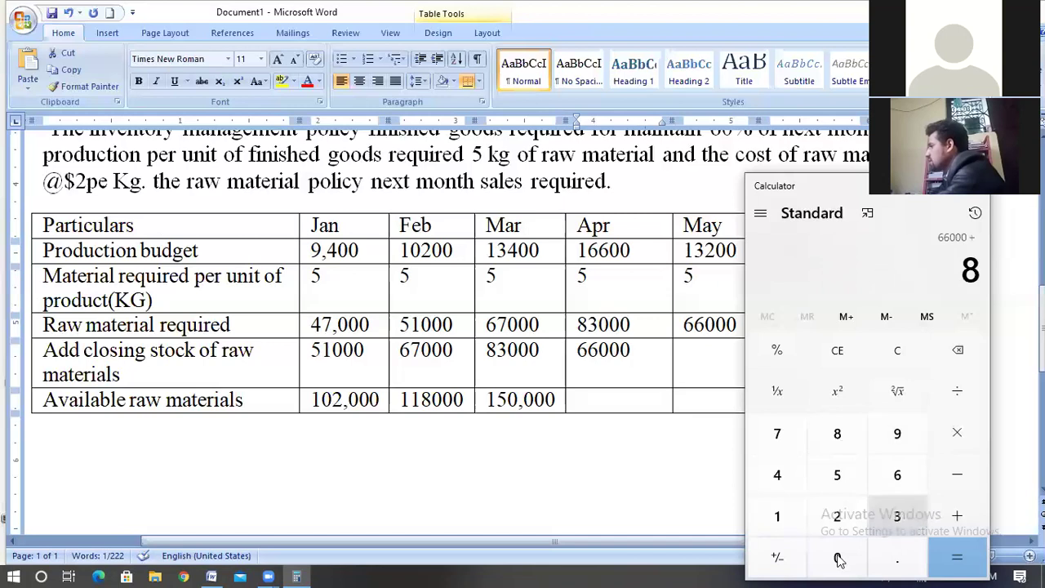
text(3000)
key(Return)
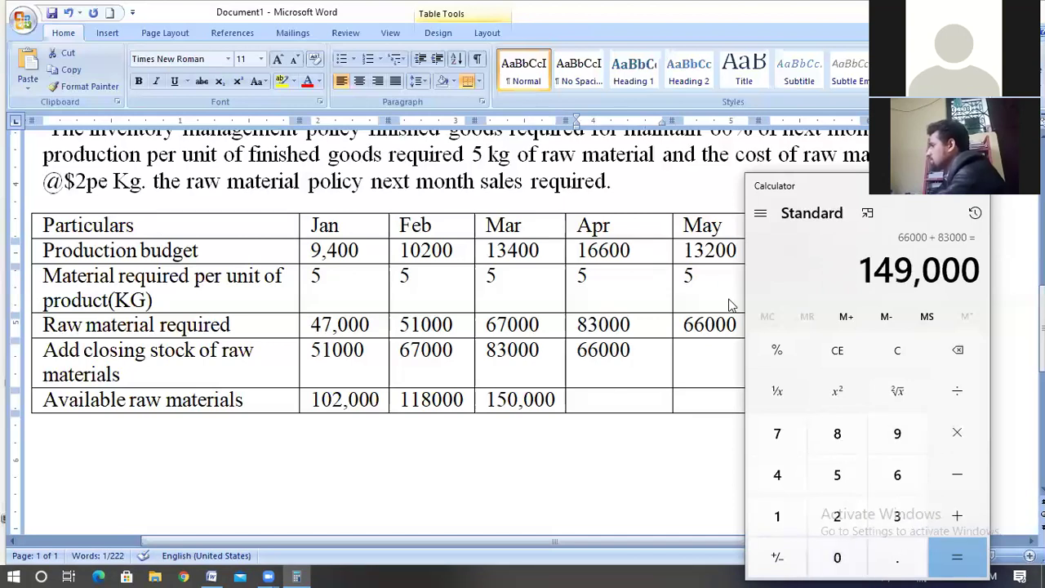
- Enter 149000 in the Apr Available raw materials cell
click(607, 393)
click(595, 390)
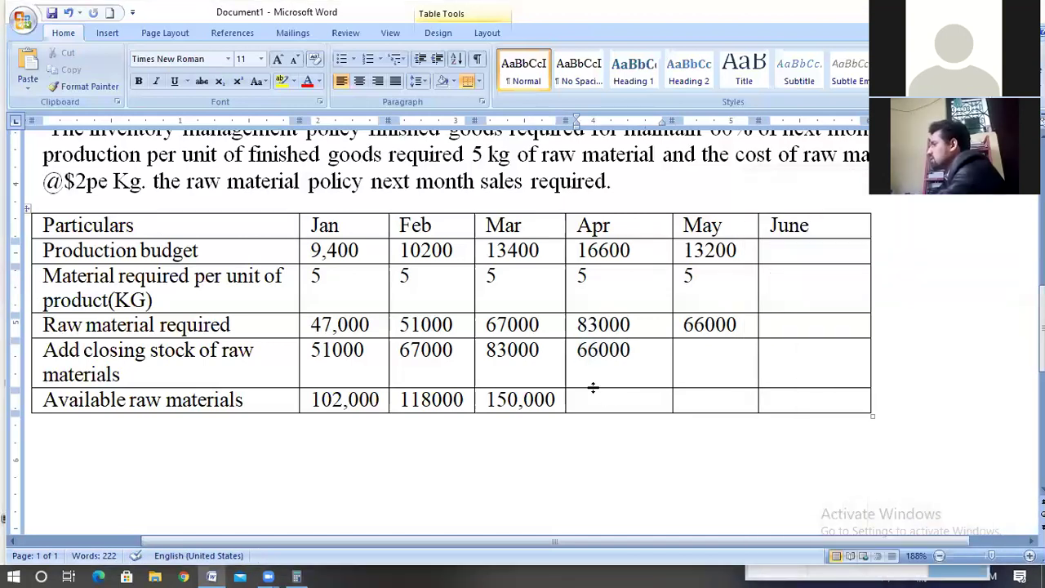
text(148)
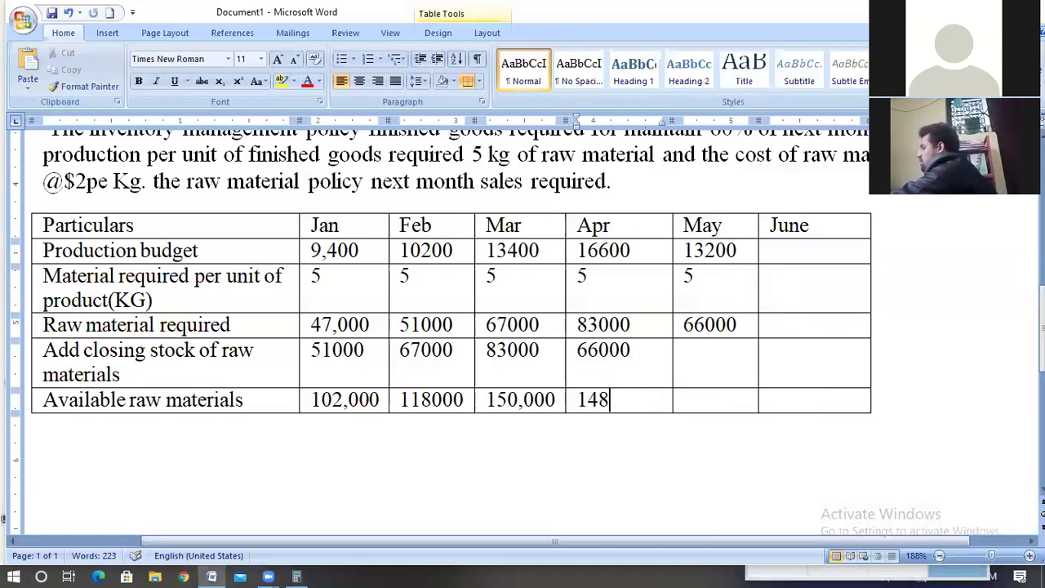
key(BackSpace)
text(9000)
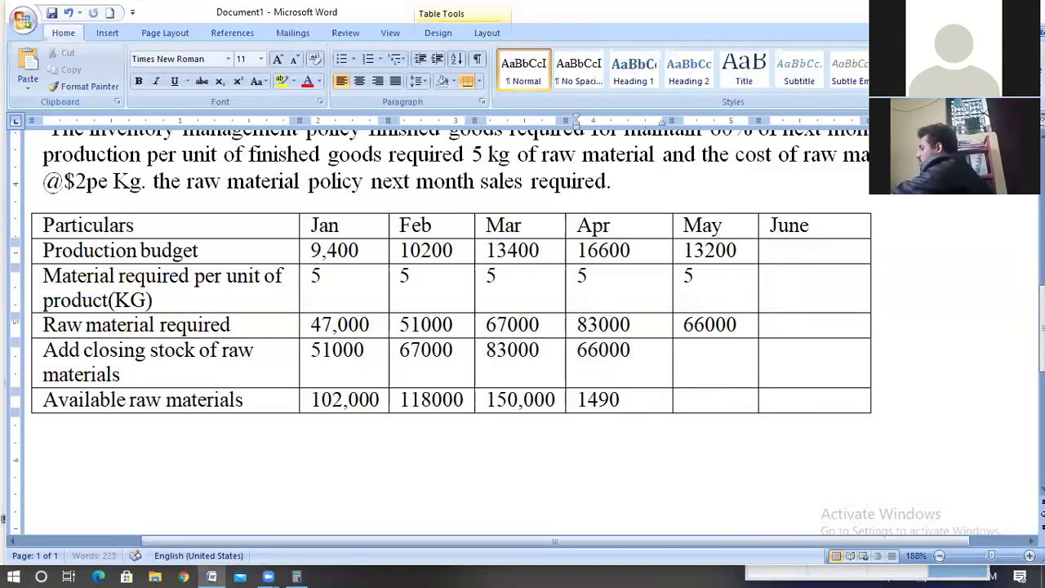
- Highlight the Available raw materials label and January's 102,000 total
click(679, 325)
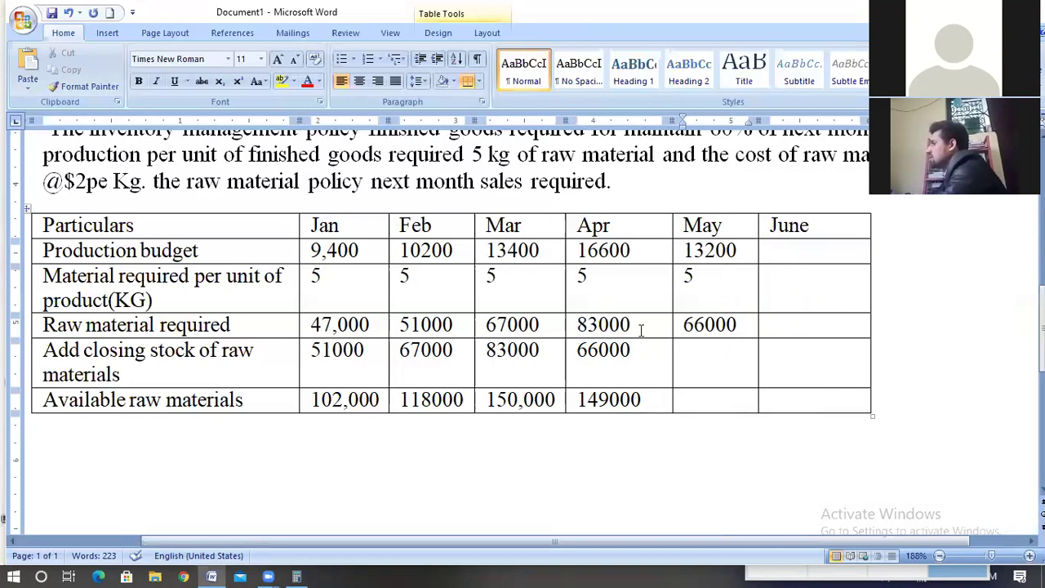
drag(694, 324, 704, 325)
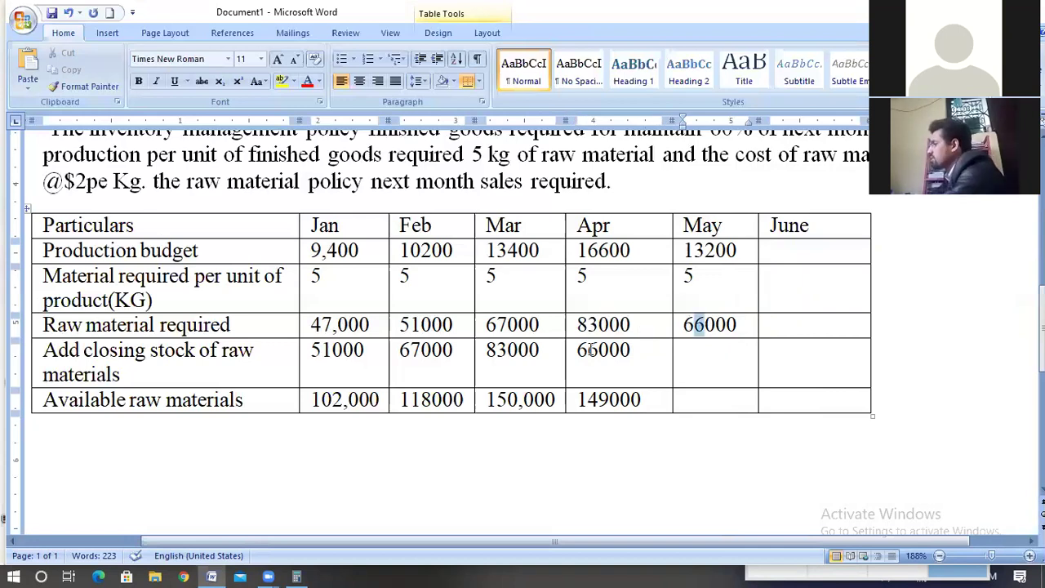
drag(448, 399, 442, 399)
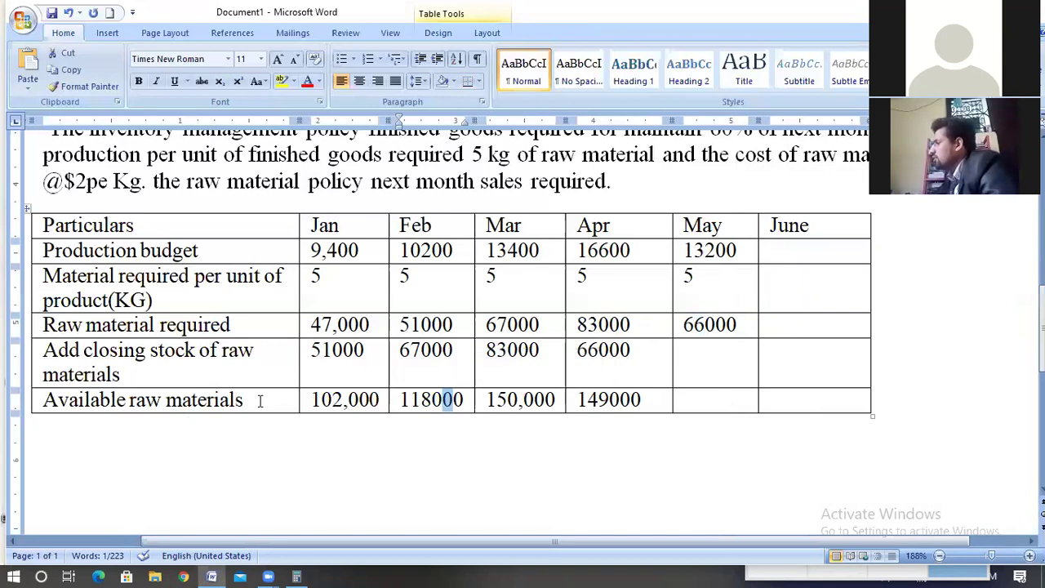
drag(82, 398, 169, 414)
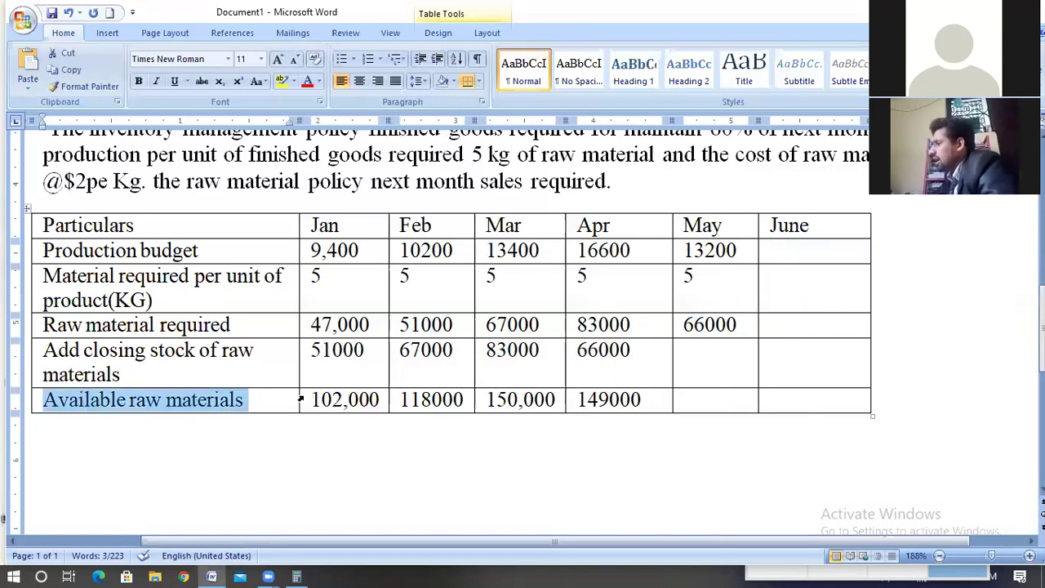
drag(311, 399, 389, 399)
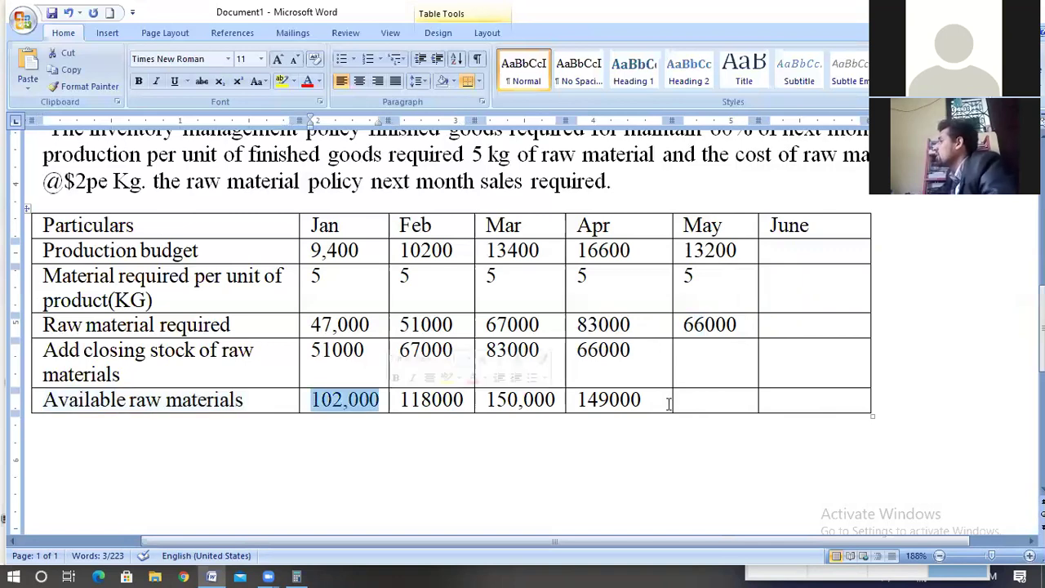
- Add a second label line 'less: opening stock RM' under Available raw materials
click(253, 399)
key(Return)
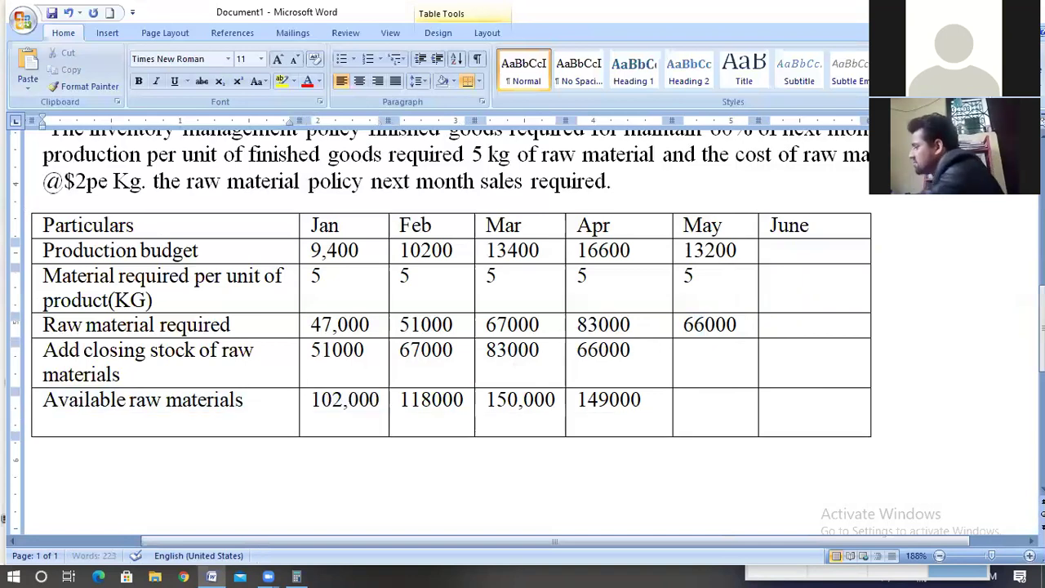
text(less: o)
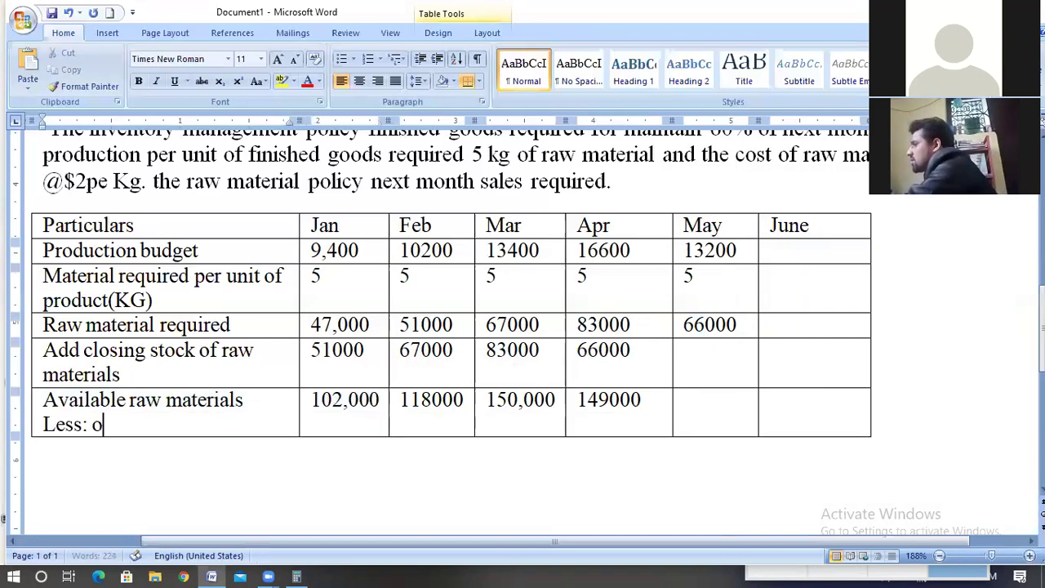
text(pening stock Rs)
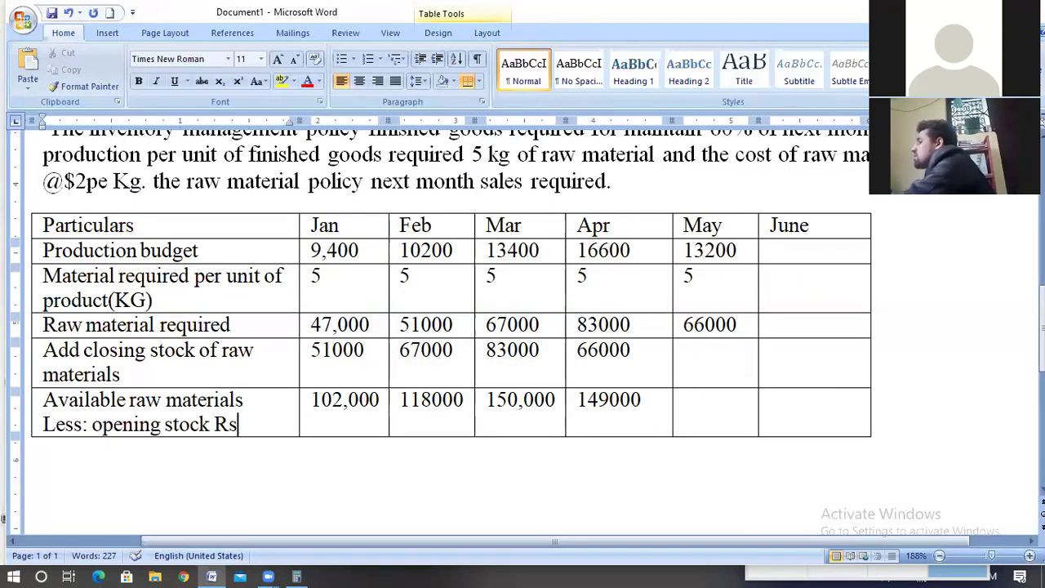
key(BackSpace)
text(M)
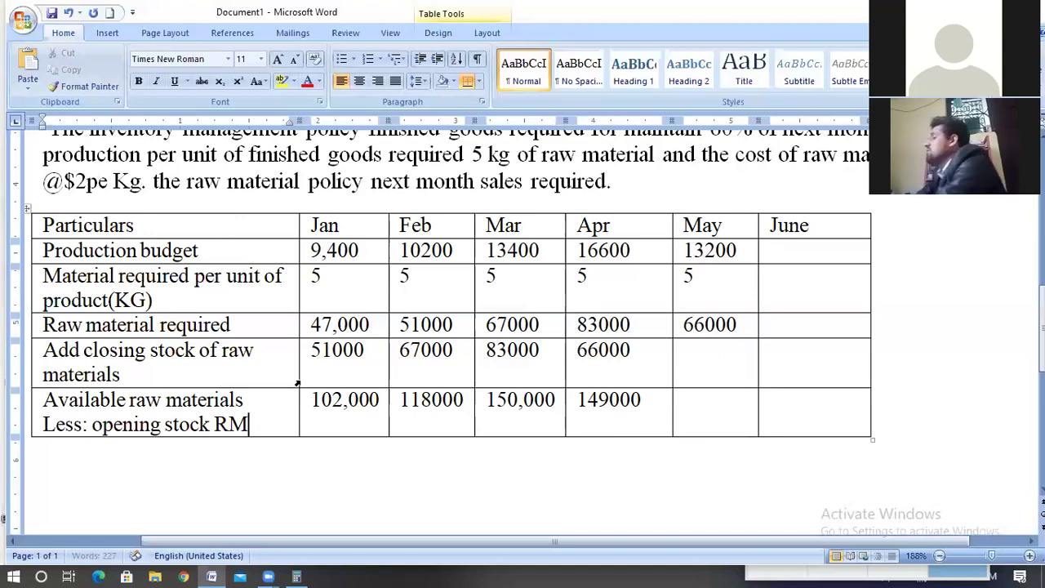
- Copy January's raw material figure 47,000 into Jan's Available cell
drag(362, 349, 310, 350)
click(343, 400)
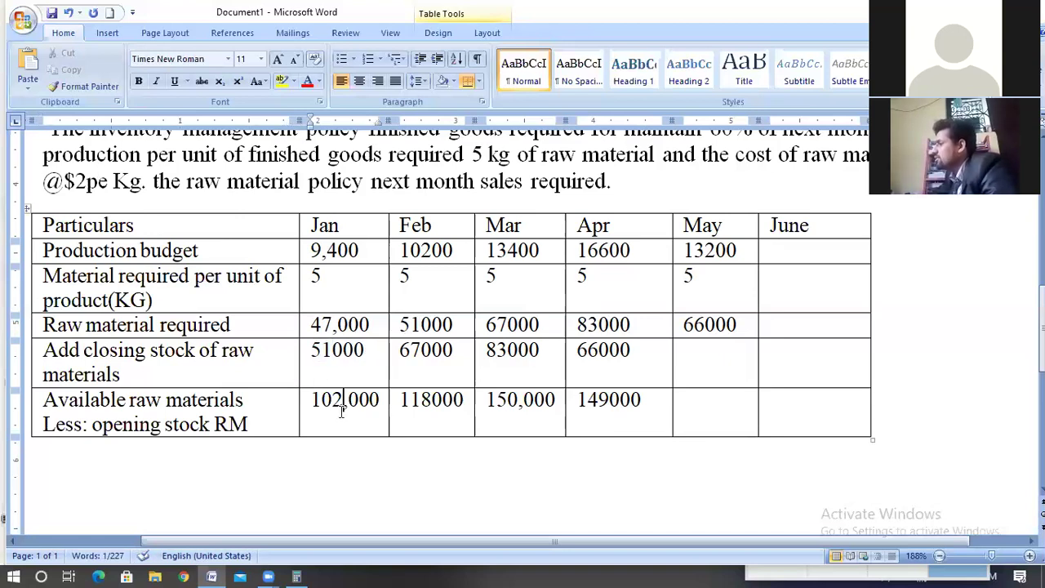
double_click(309, 349)
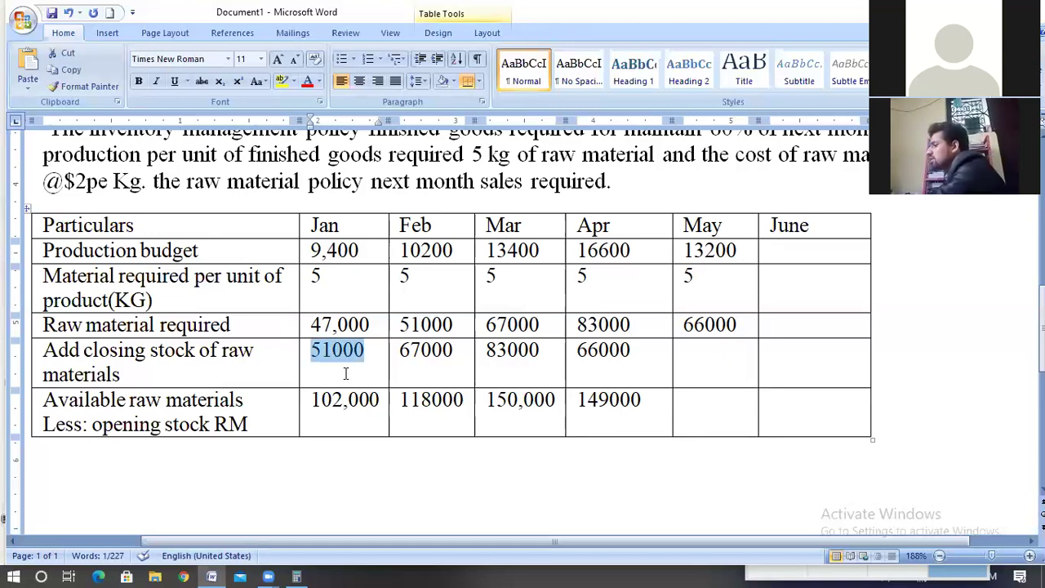
click(367, 324)
click(307, 328)
key(ctrl+c)
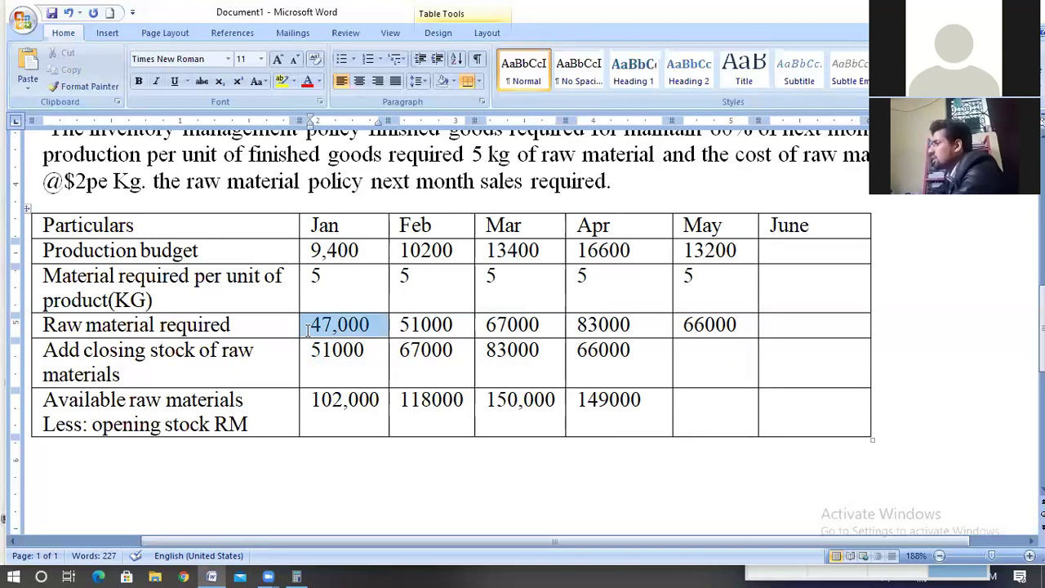
click(338, 418)
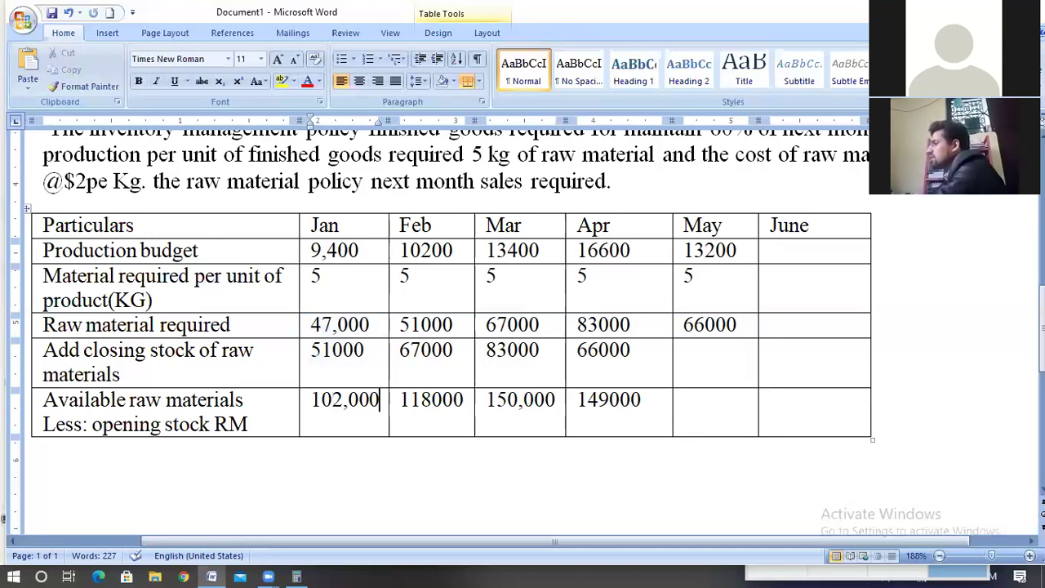
key(ctrl+v)
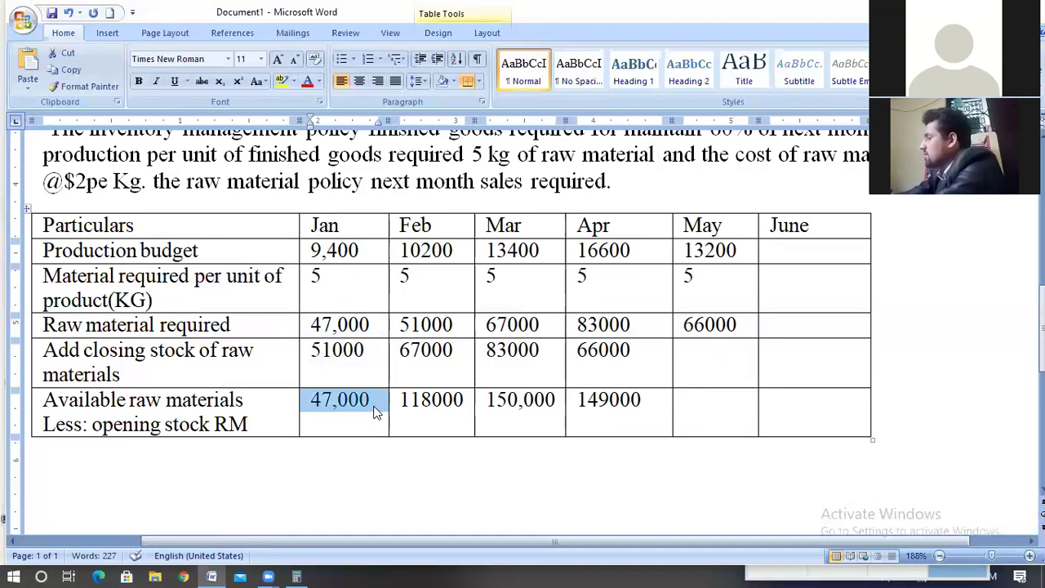
- Keep 47,000 in the Jan cell and start a new line after it
key(ctrl+z)
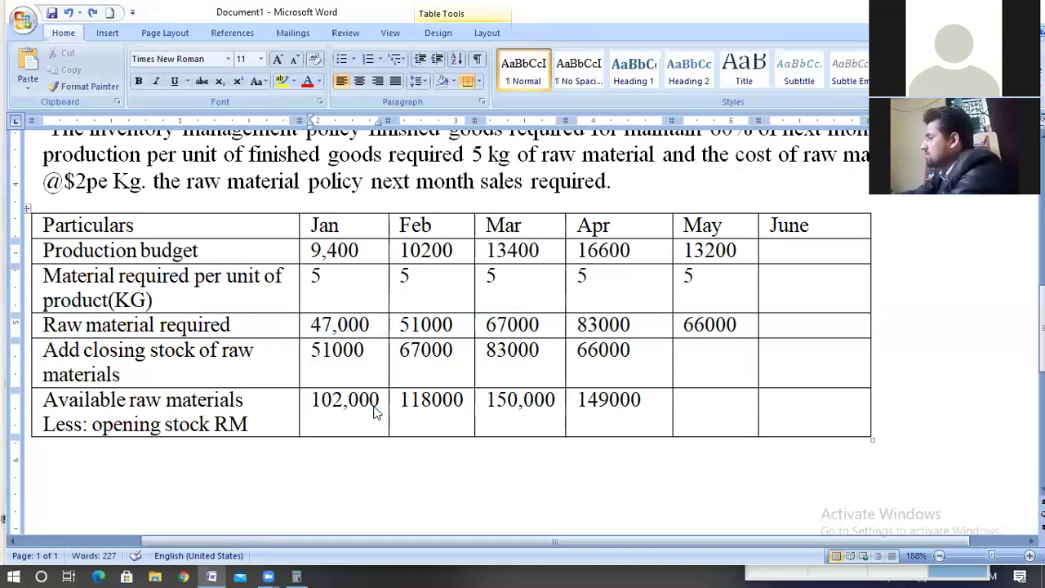
key(ctrl+y)
key(ctrl+z)
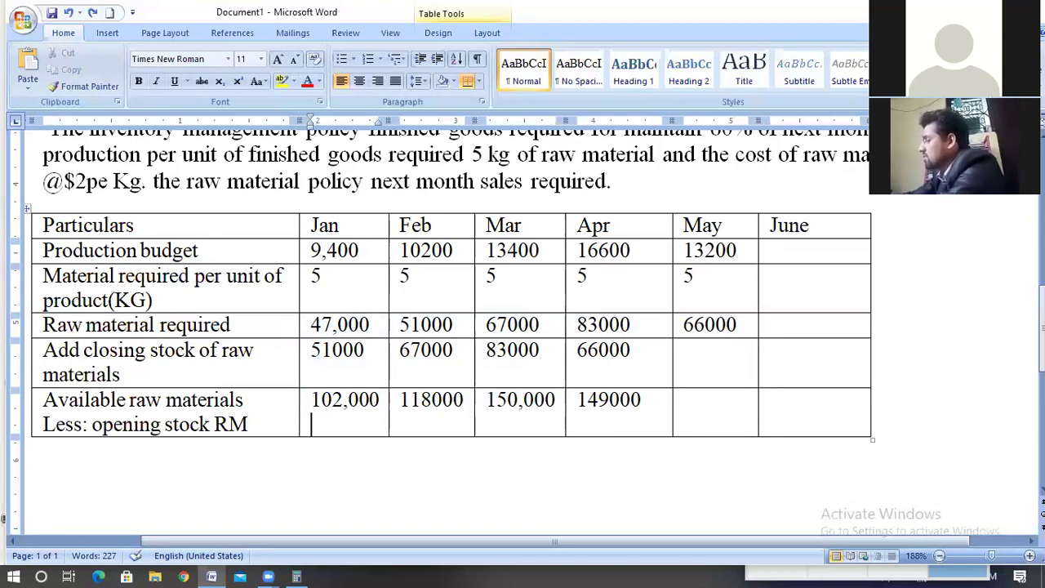
key(ctrl+y)
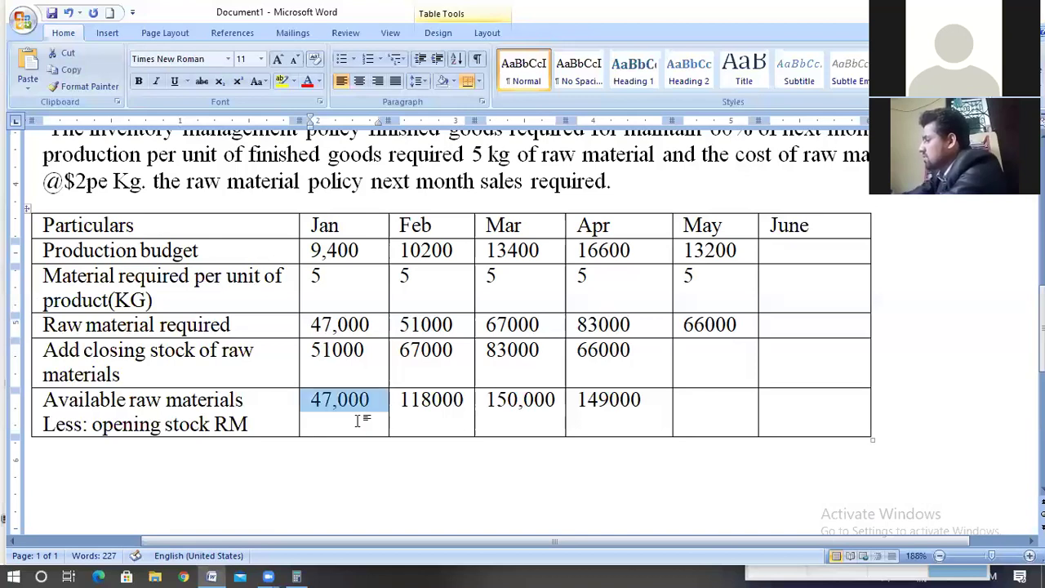
click(387, 437)
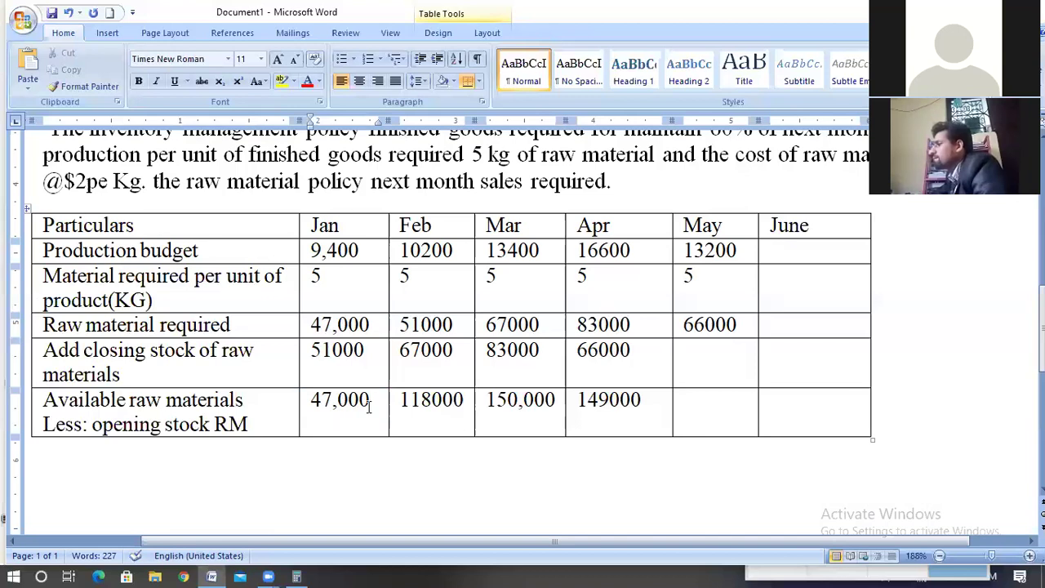
click(372, 403)
key(Return)
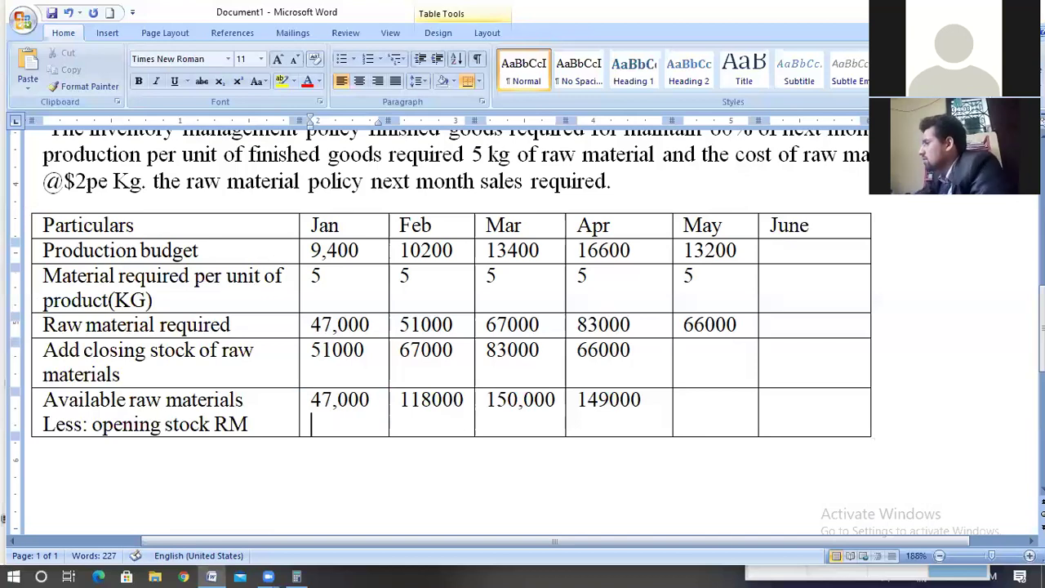
- Enter 102,000 over opening stock 47000 for Jan, and 51,000 under Feb
key(shift+Home)
text(102,000 )
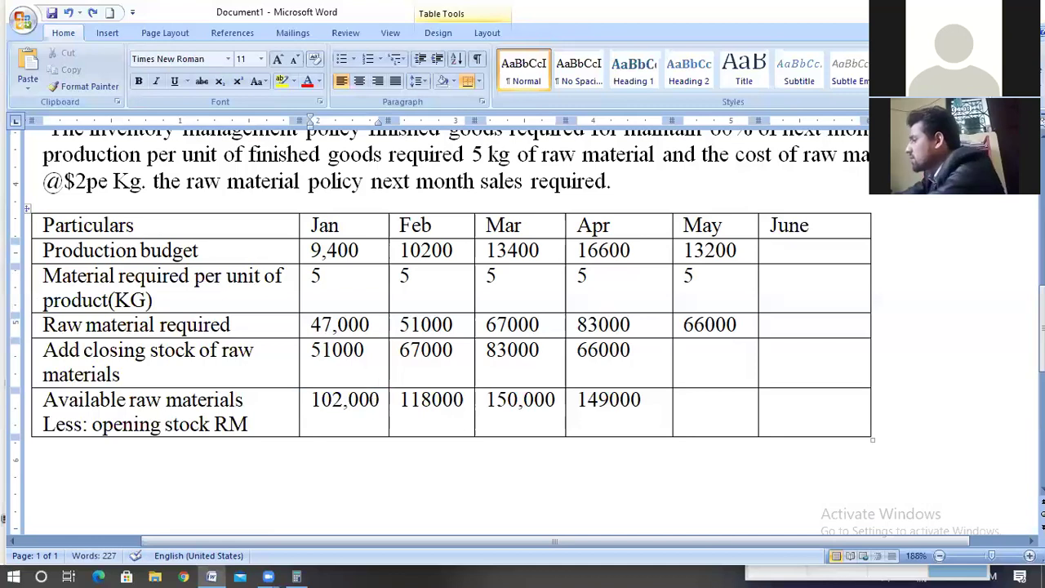
text(470)
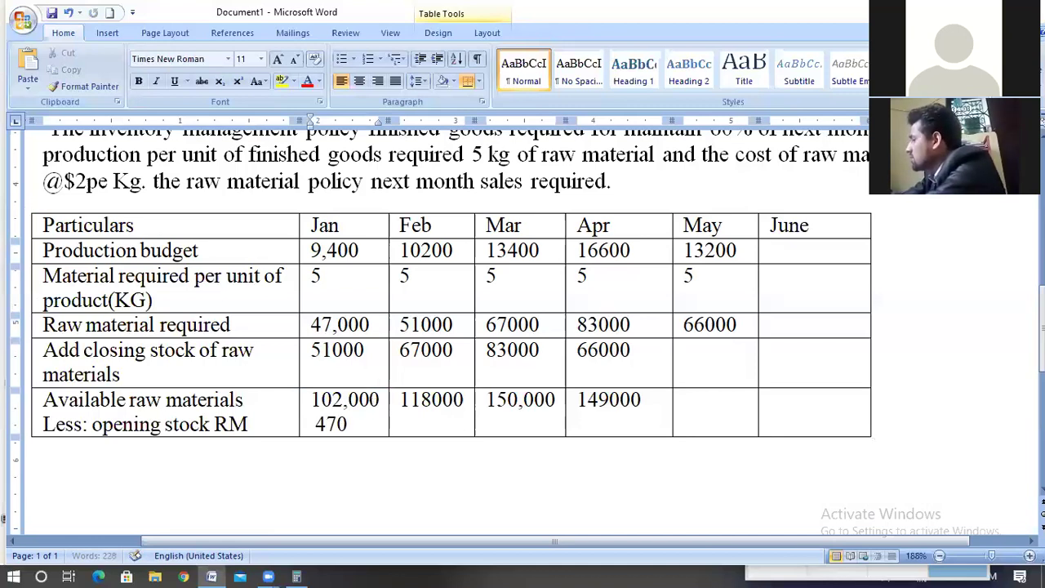
text(00)
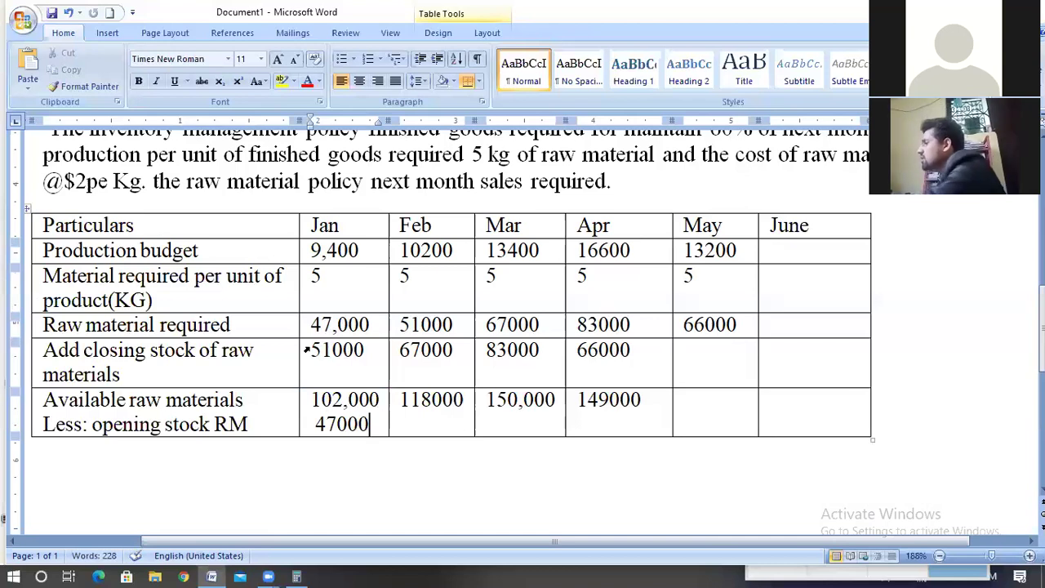
double_click(338, 349)
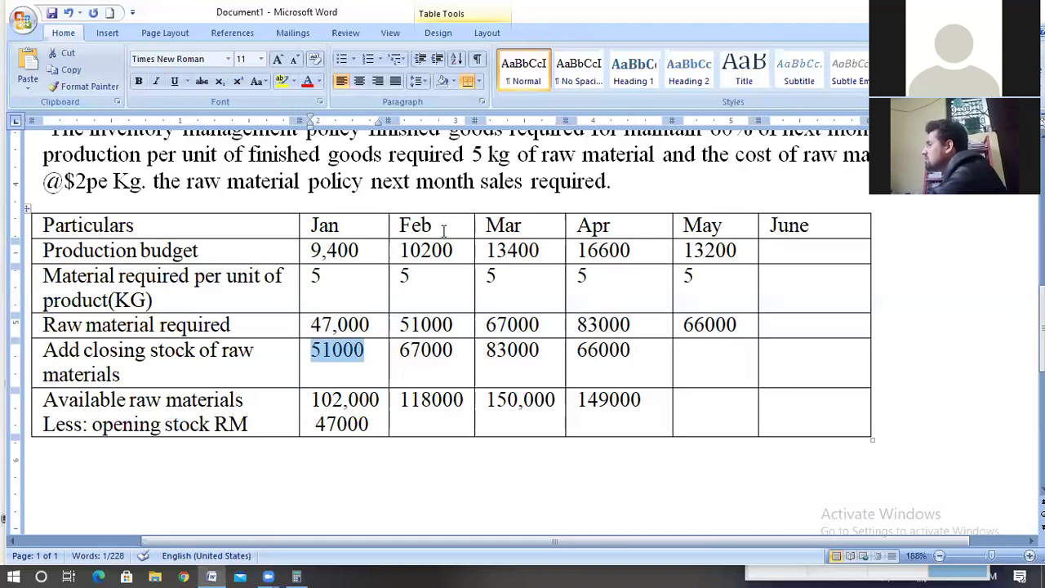
mouse_move(439, 360)
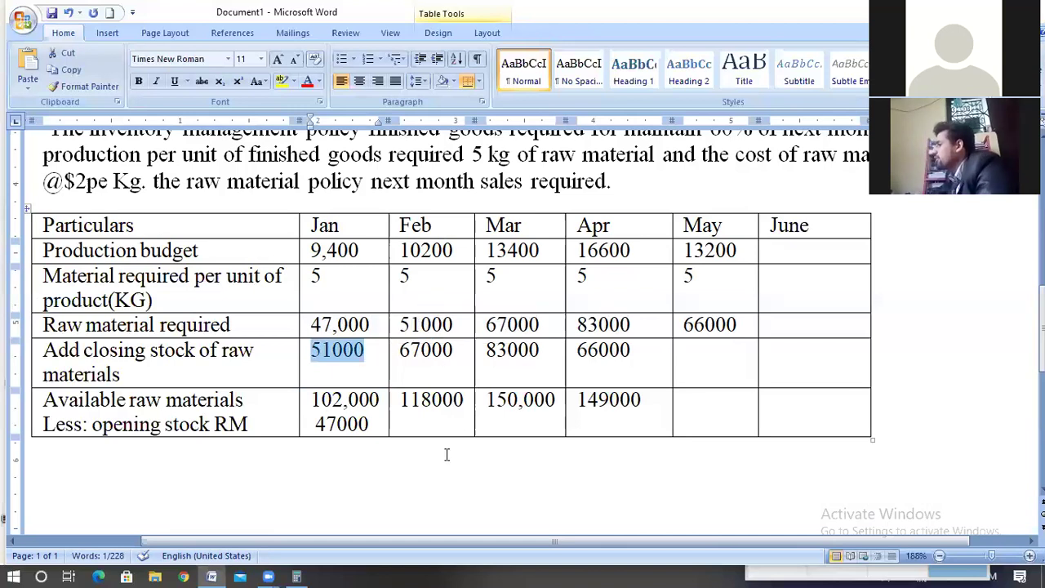
click(469, 408)
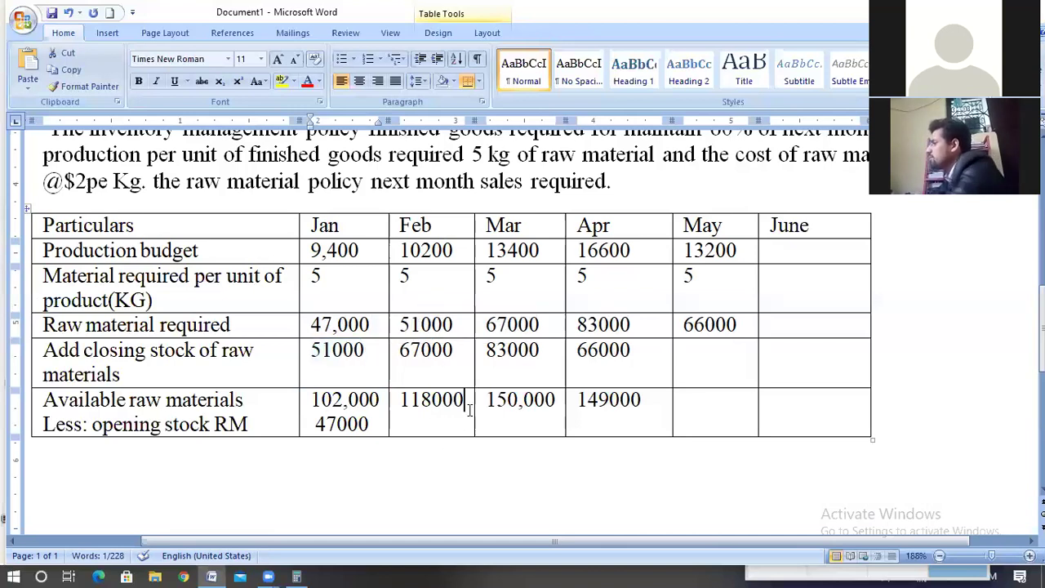
key(Return)
text(51)
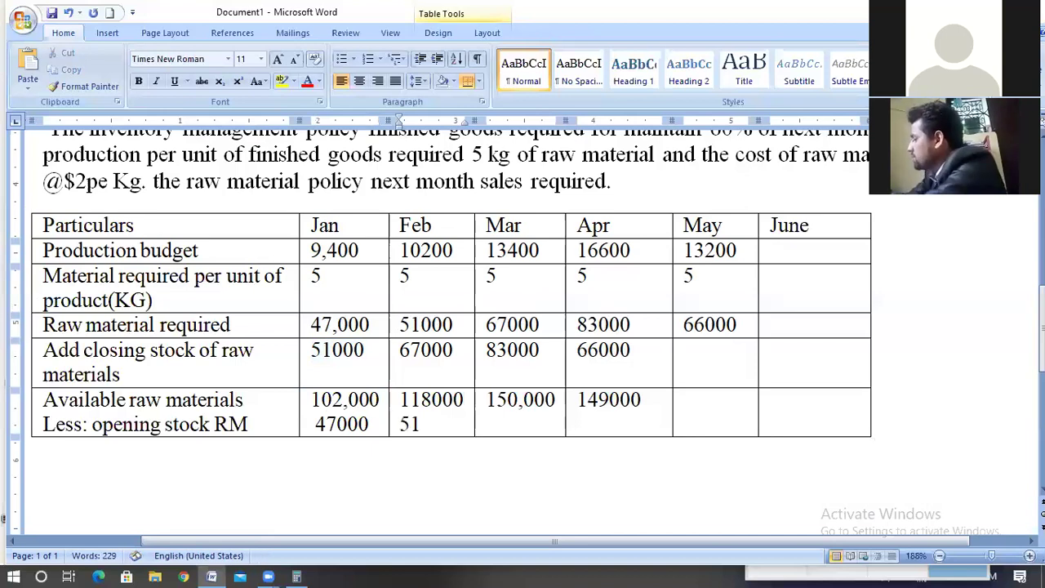
text(,000)
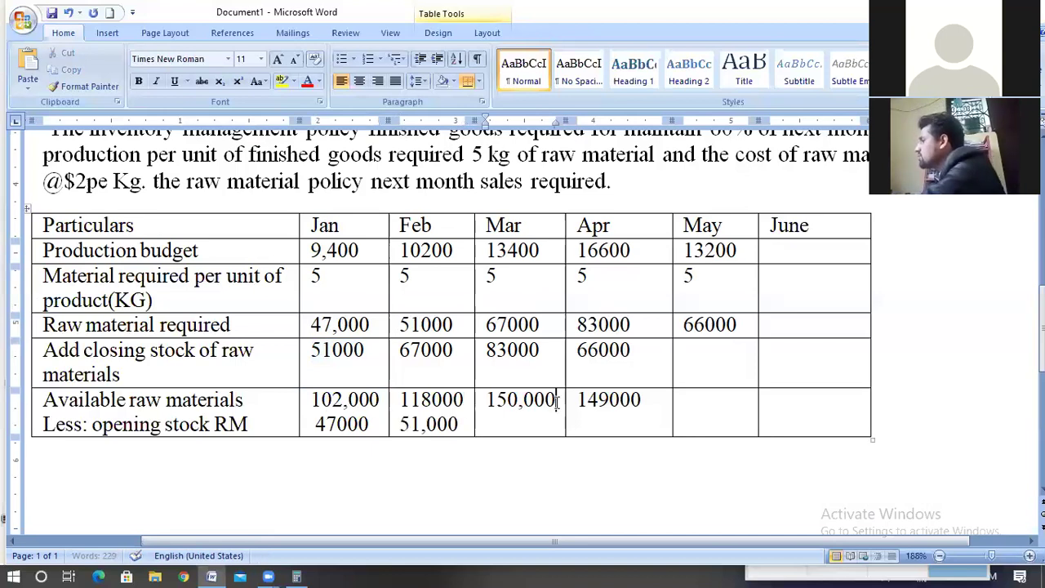
- Add opening stock 67,000 under Mar and paste 83000 under Apr
click(557, 402)
key(Return)
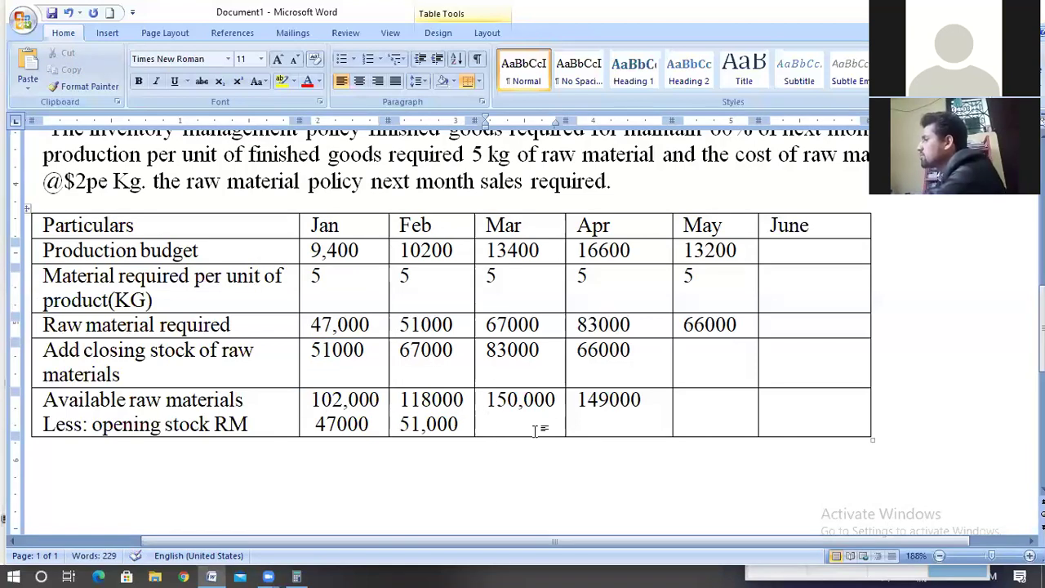
text(67)
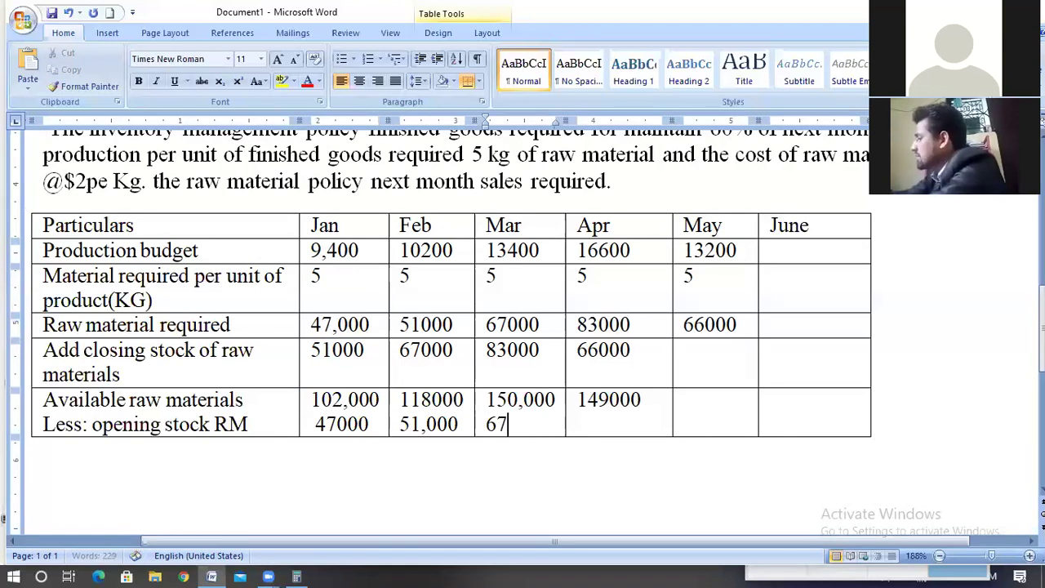
text(,000)
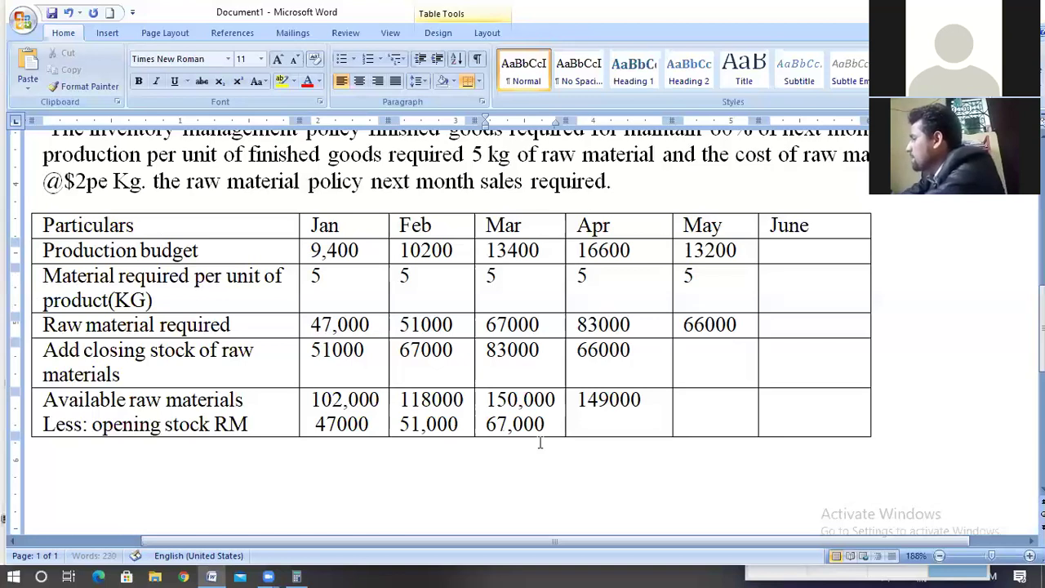
double_click(480, 349)
key(ctrl+c)
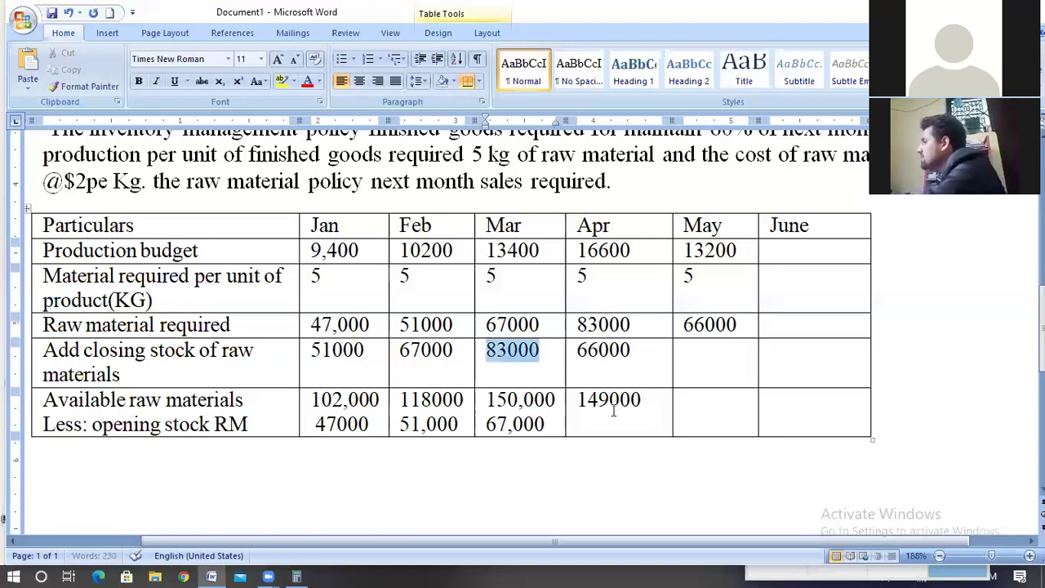
drag(626, 408, 653, 418)
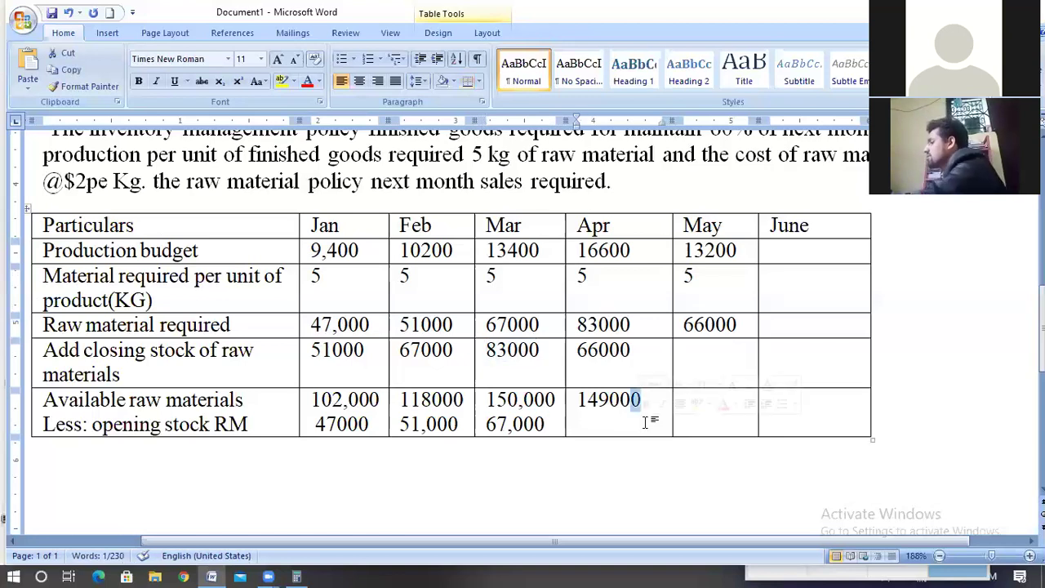
click(639, 421)
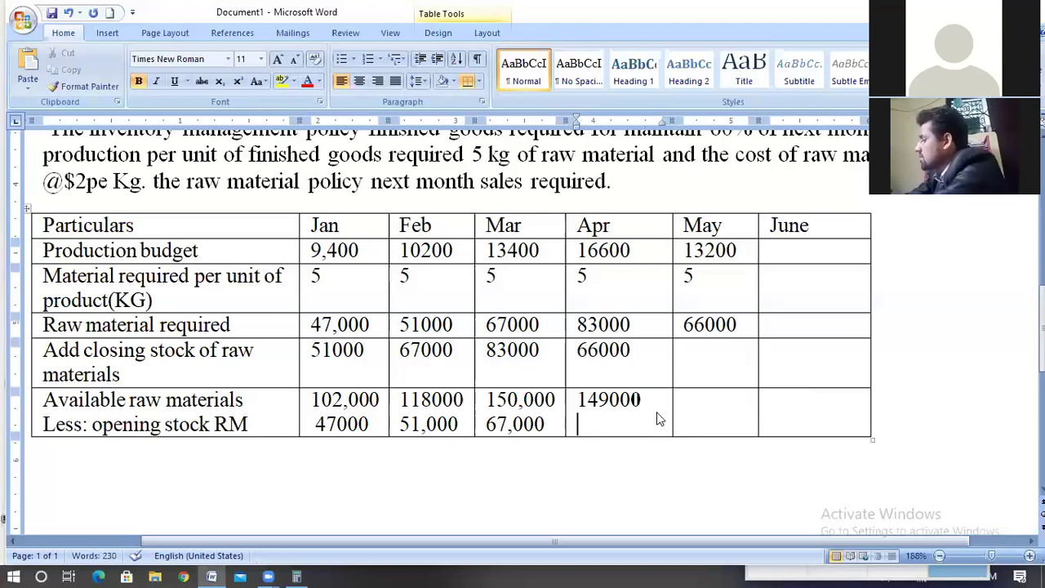
key(ctrl+v)
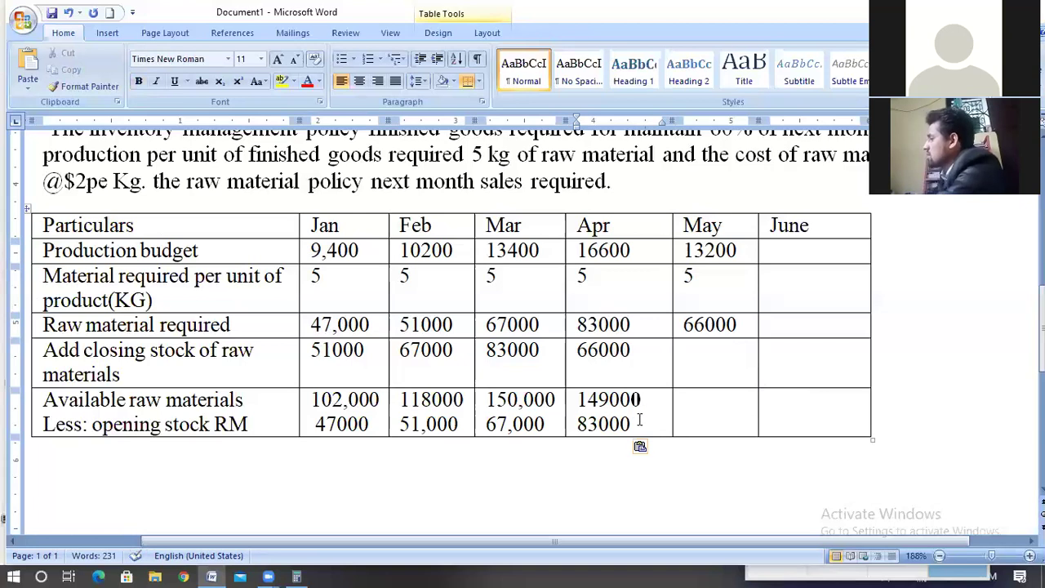
click(788, 416)
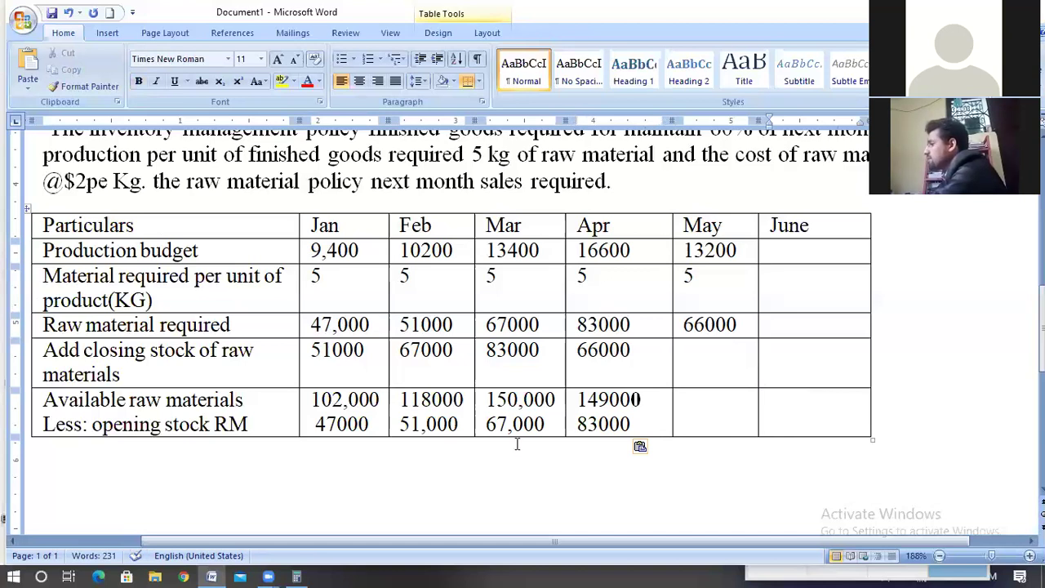
- Append a table row whose first cell reads 'Raw materials required'
key(Tab)
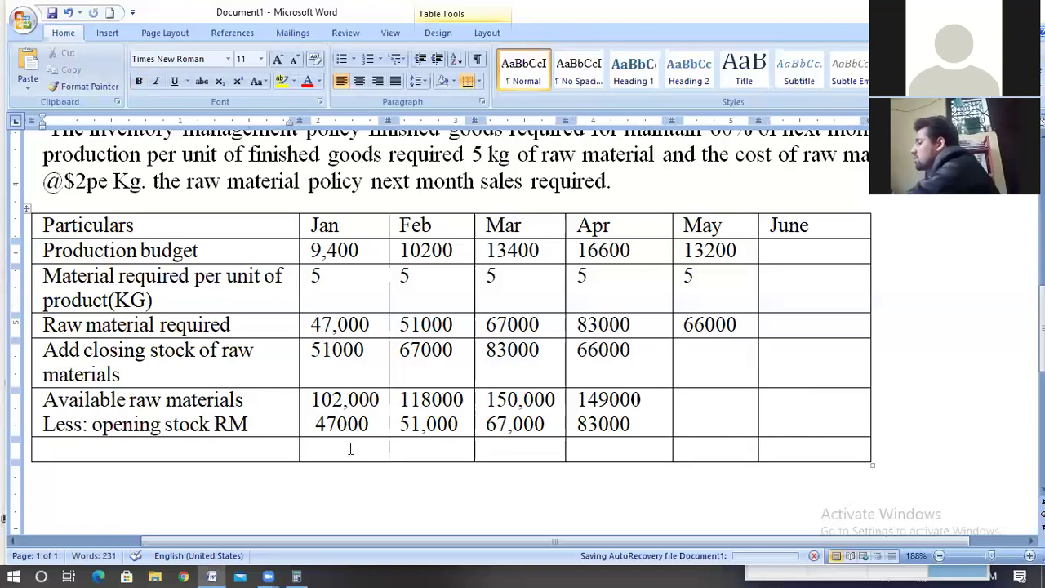
text(RA)
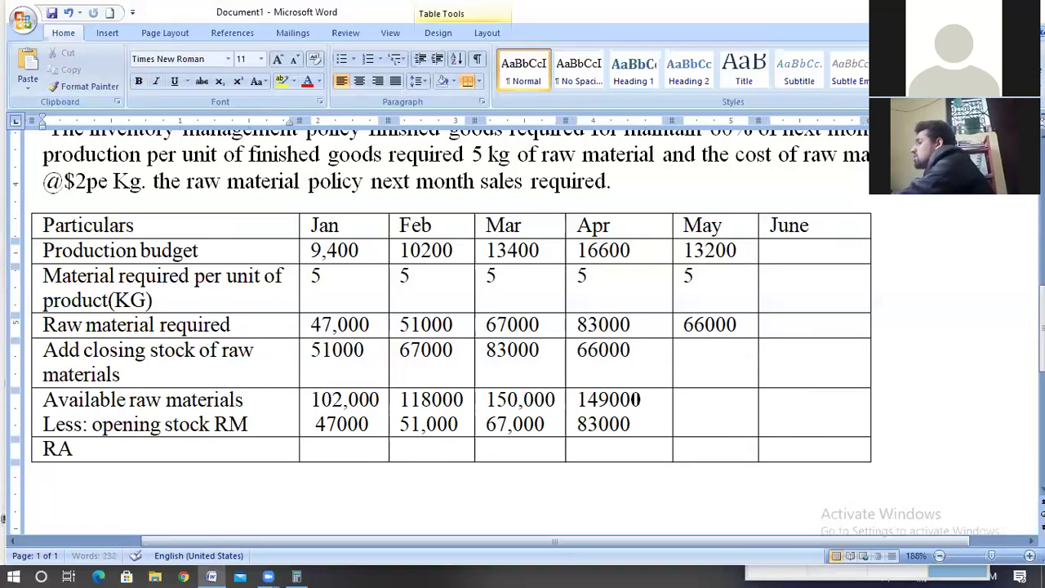
key(BackSpace)
text(aw)
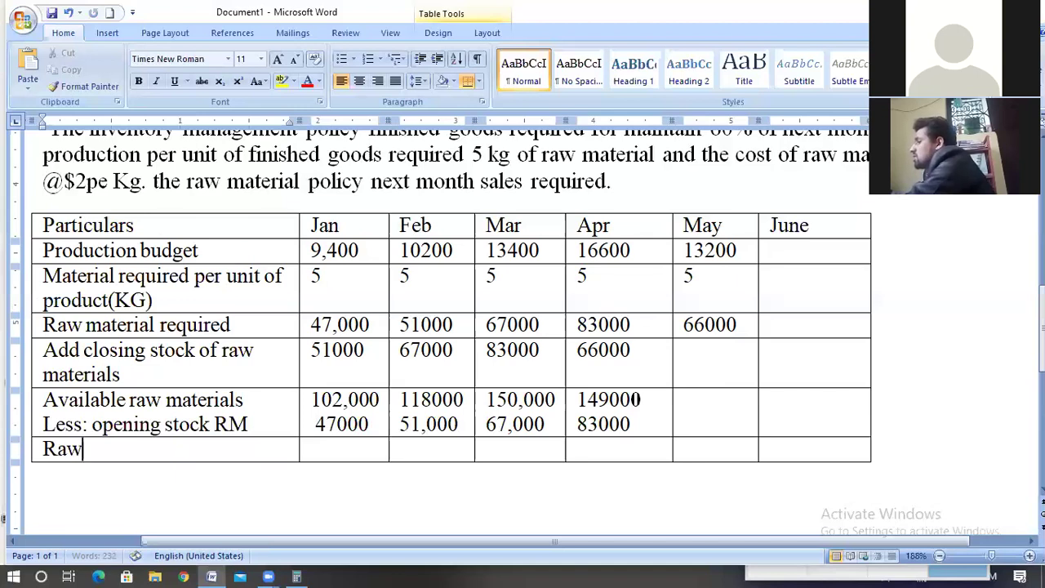
text( materials)
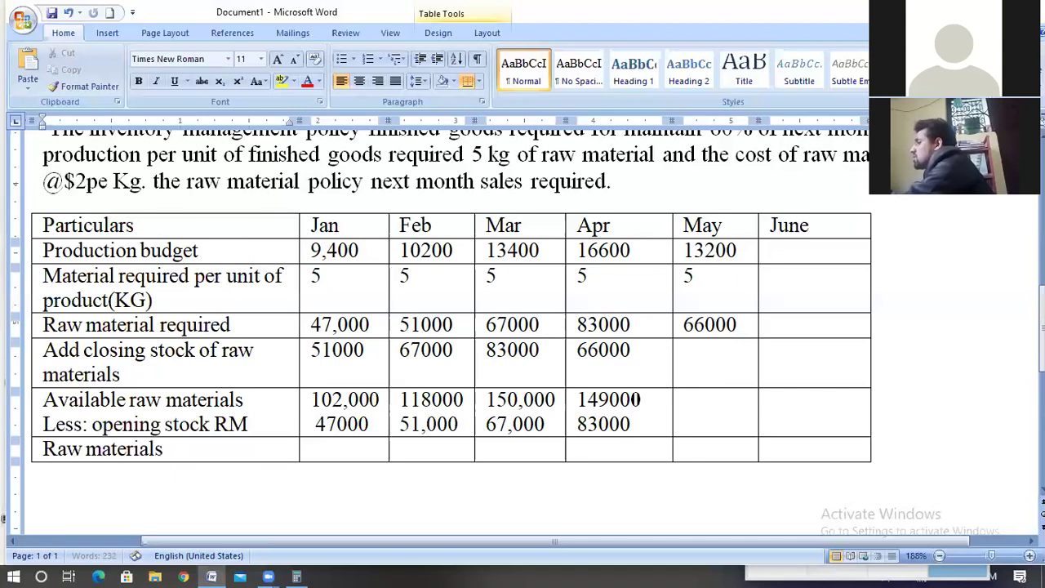
text( required)
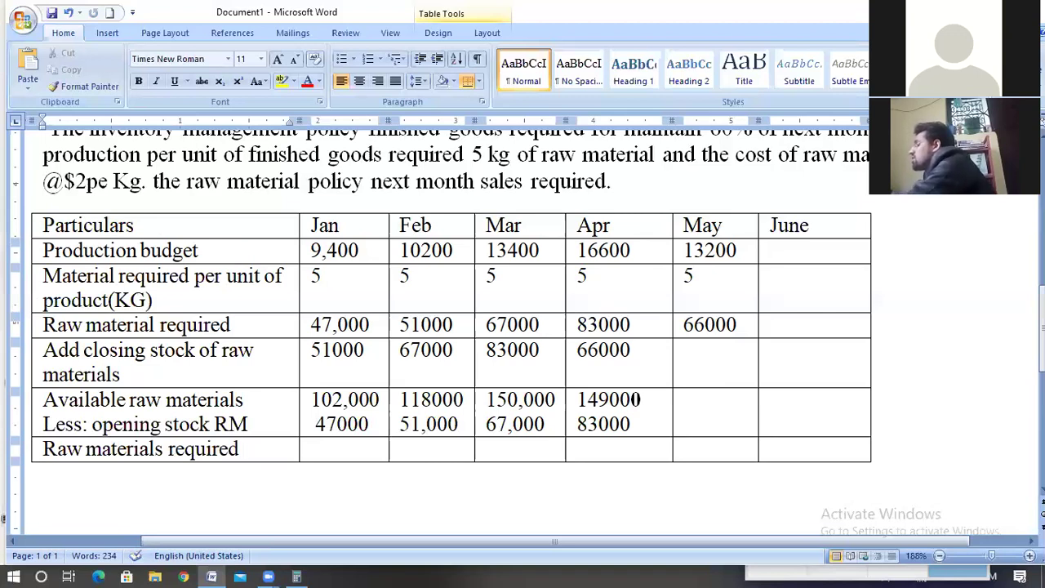
click(335, 454)
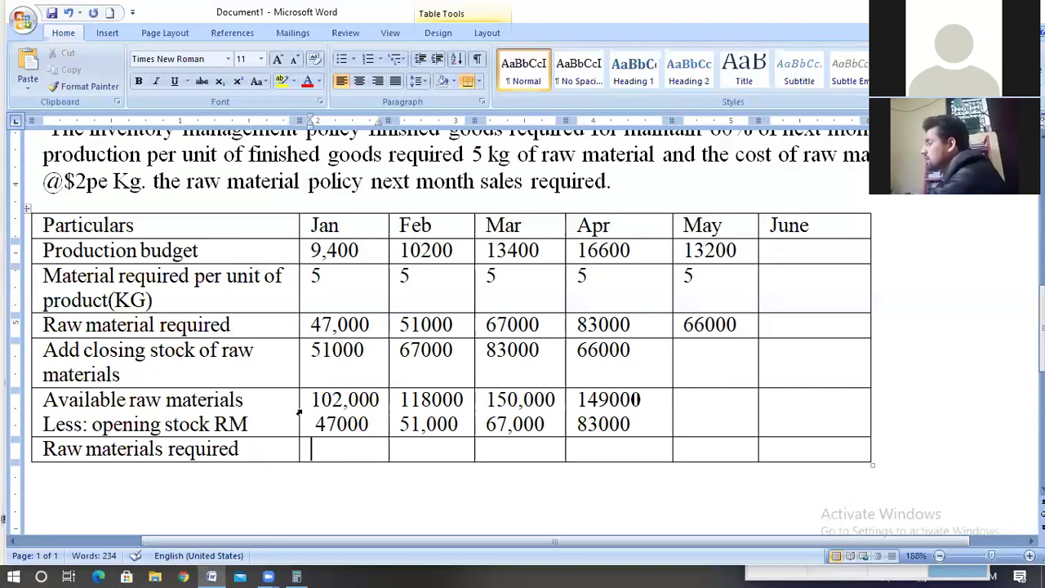
- Compute 149000 − 83000 and paste 66000 into the Apr Raw materials required cell
double_click(380, 400)
key(ctrl+c)
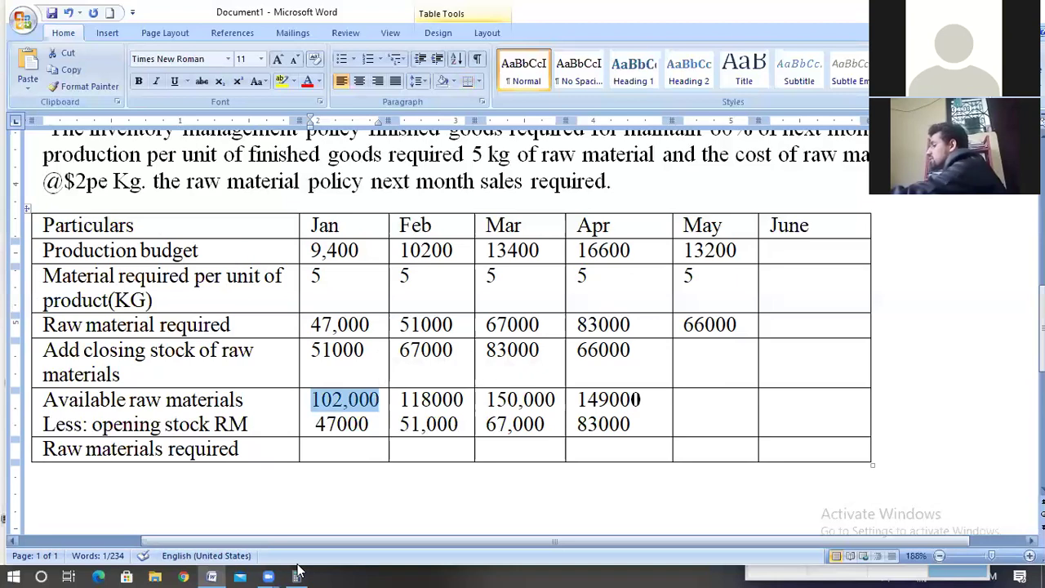
key(alt+Tab)
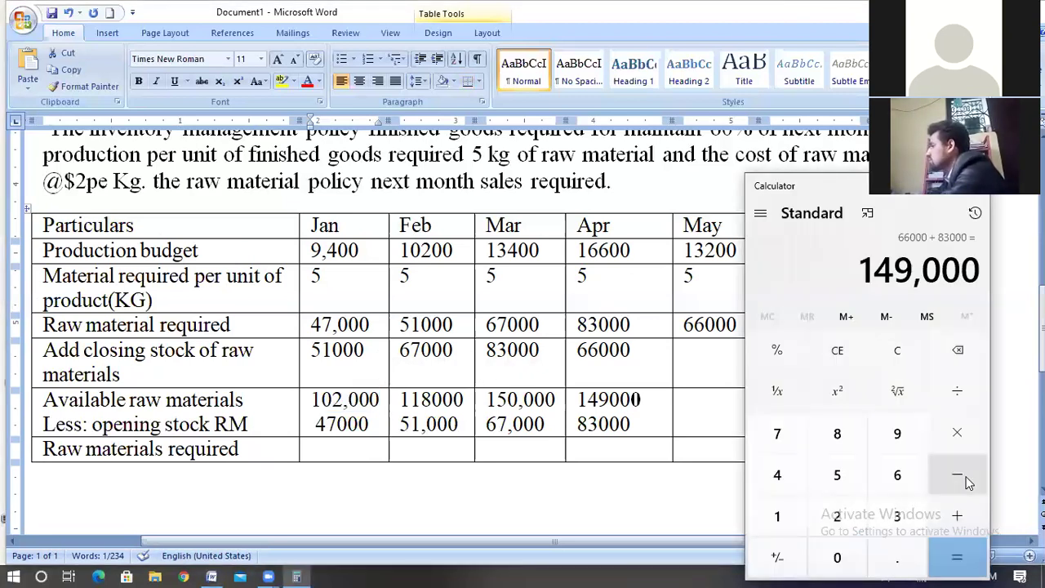
key(minus)
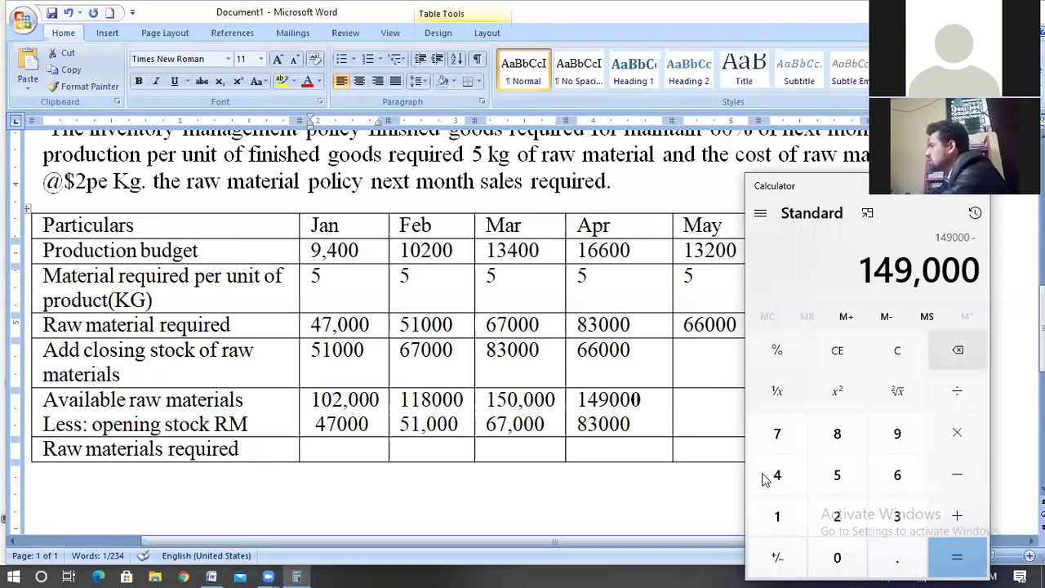
text(83000)
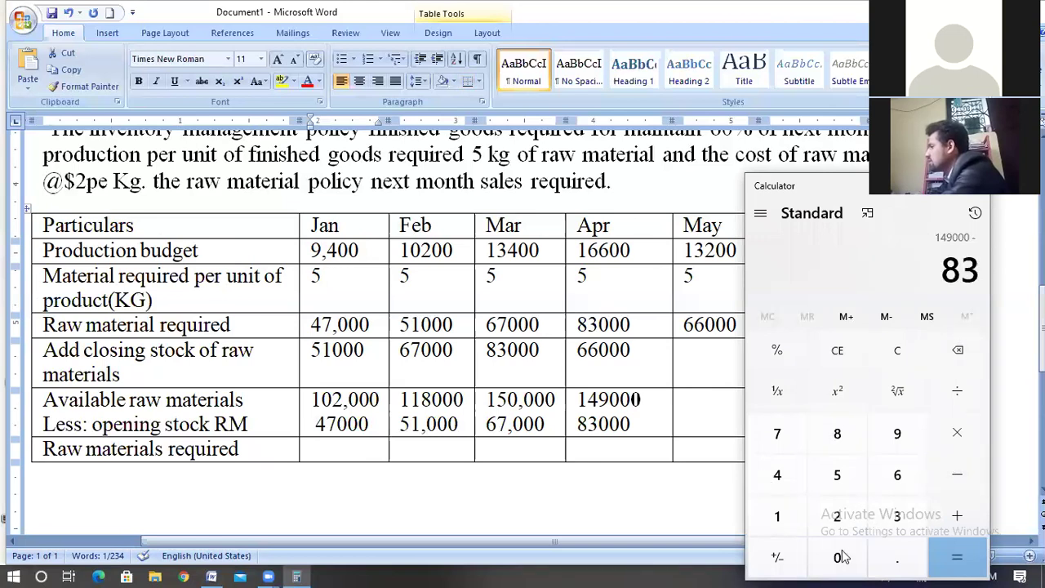
key(Return)
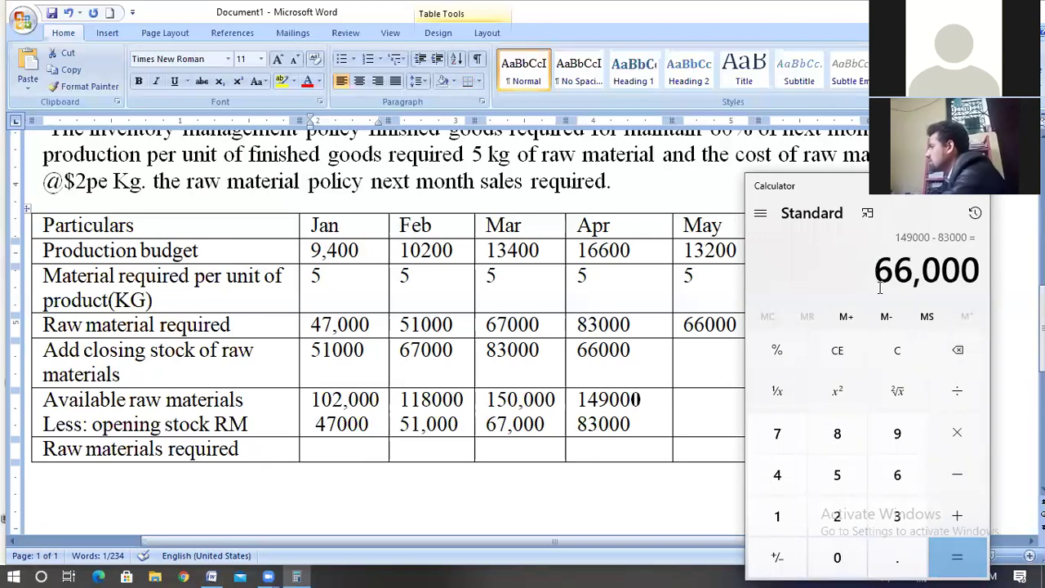
key(alt+Tab)
click(614, 441)
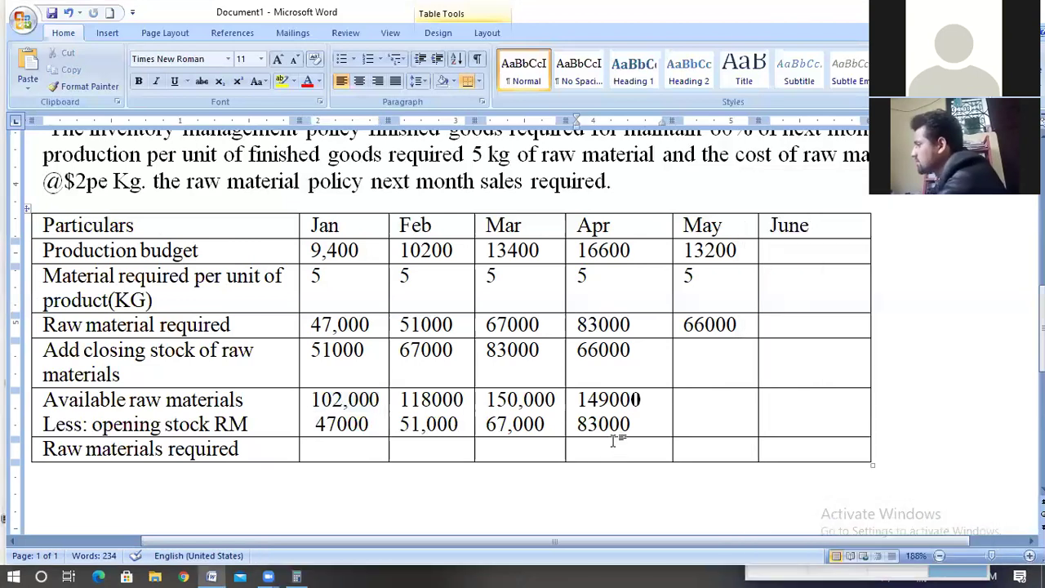
text(66000)
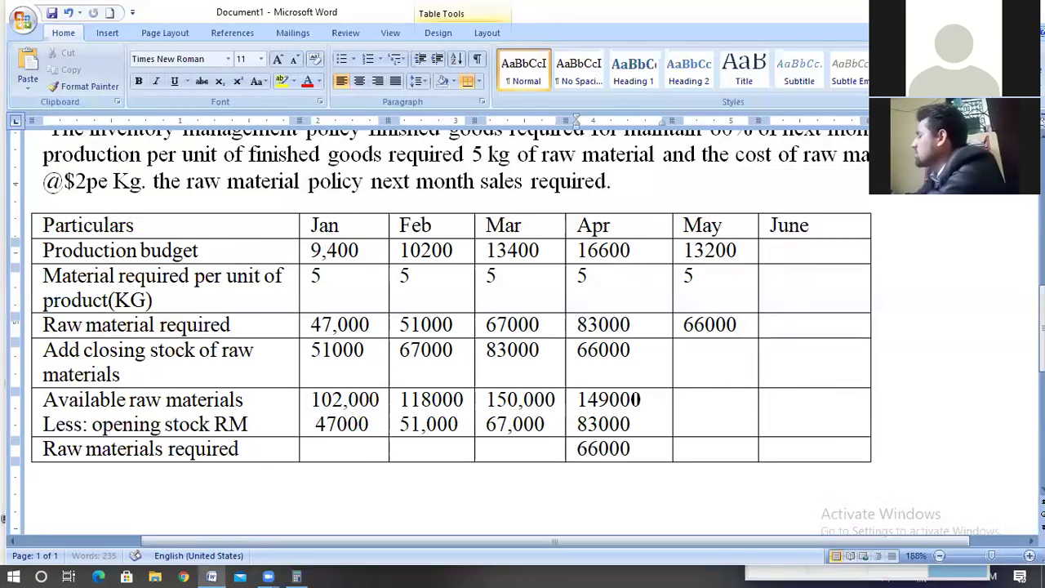
- Compute 102000 − 47000 and paste 55,000 into the Jan Raw materials required cell
key(Left)
key(Left)
key(Left)
key(Left)
key(Left)
key(Left)
key(Left)
key(Left)
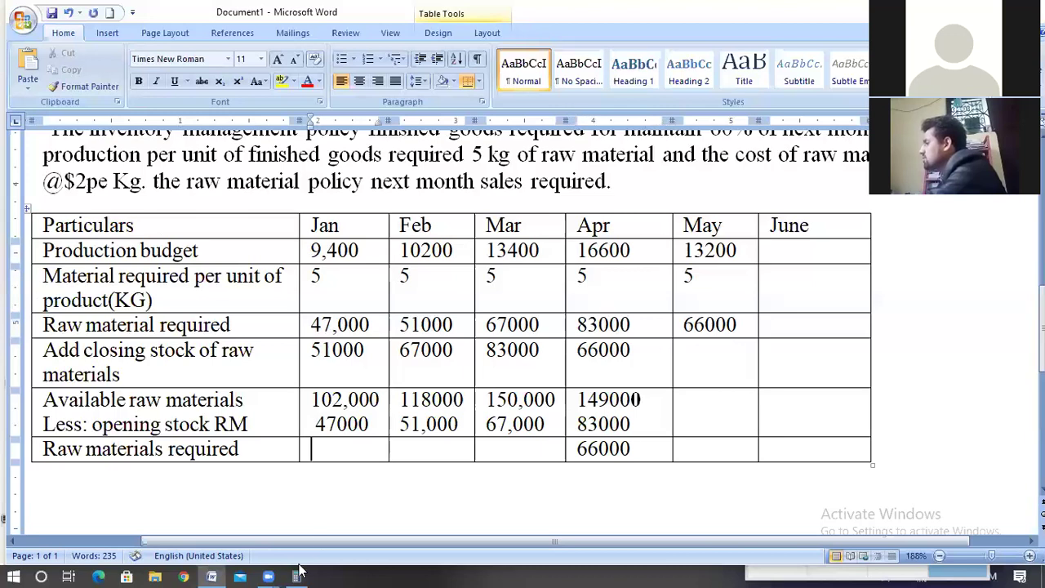
click(298, 572)
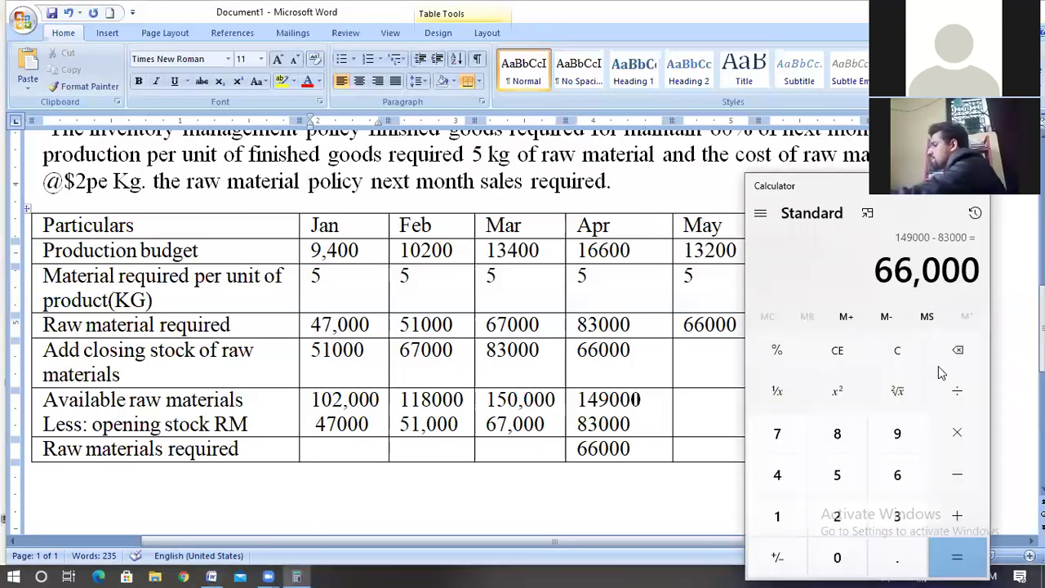
key(ctrl+v)
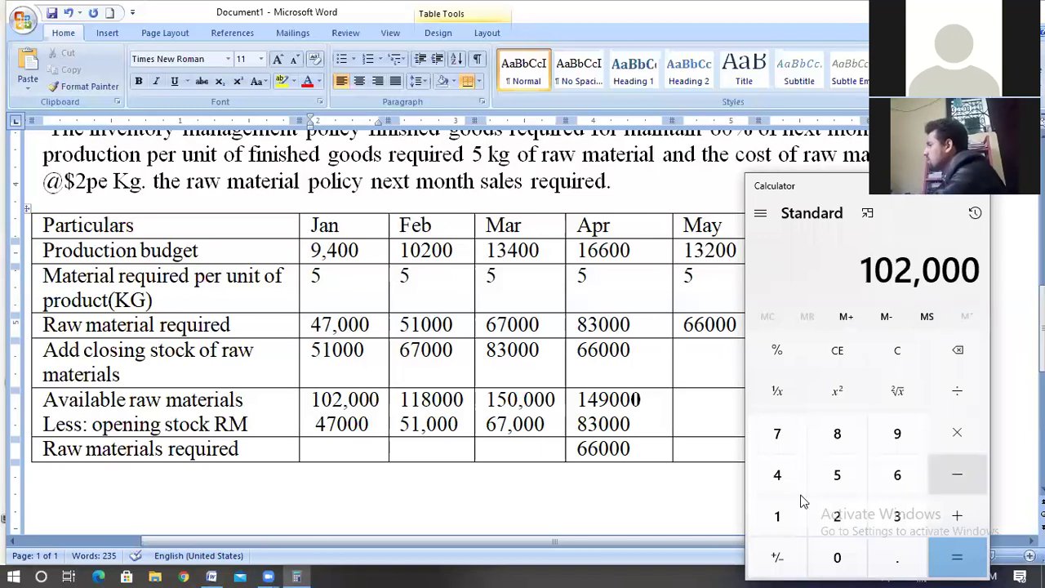
text(- 470)
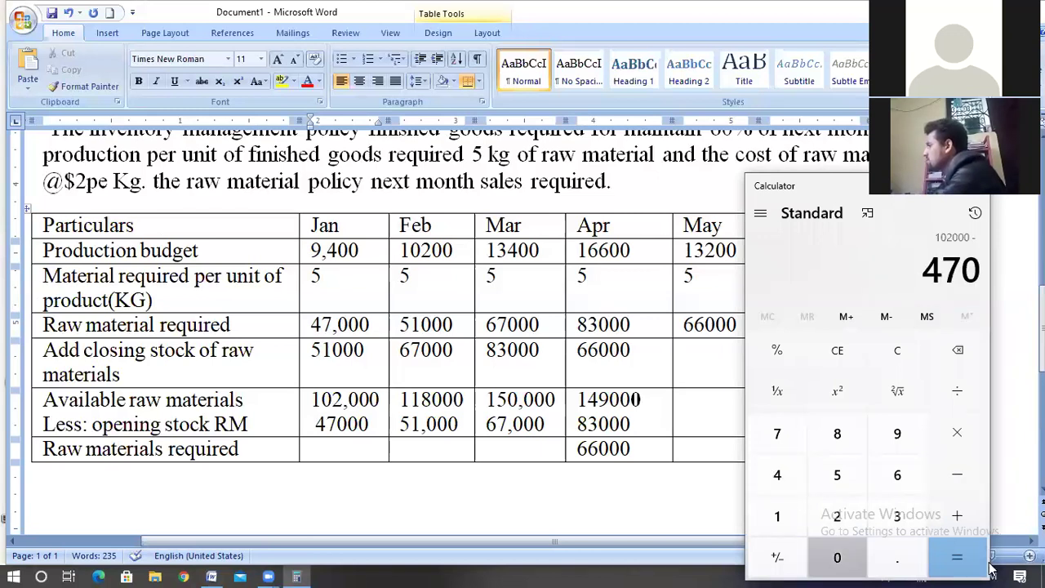
text(00)
click(963, 557)
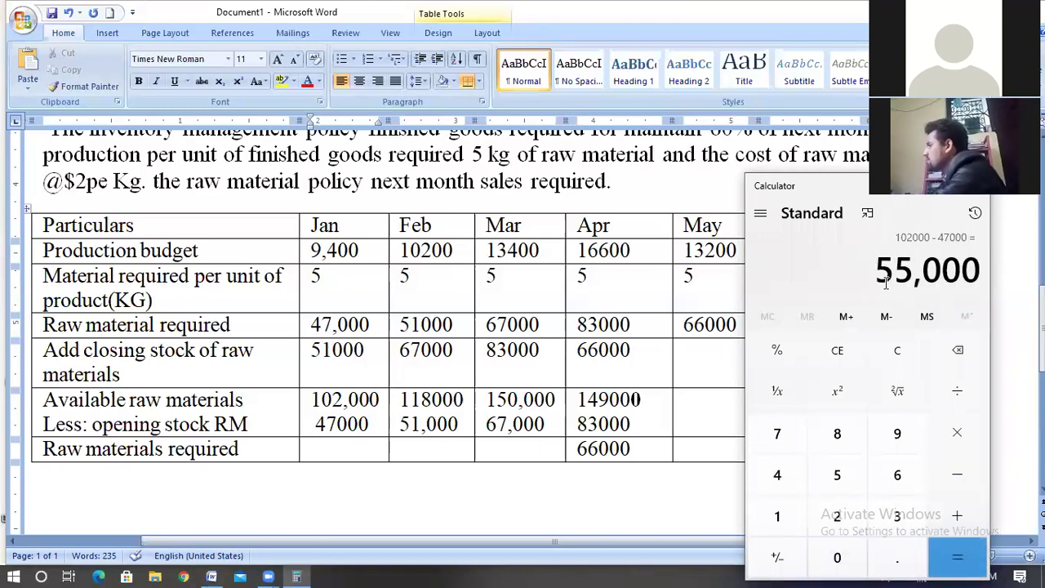
double_click(960, 271)
key(ctrl+c)
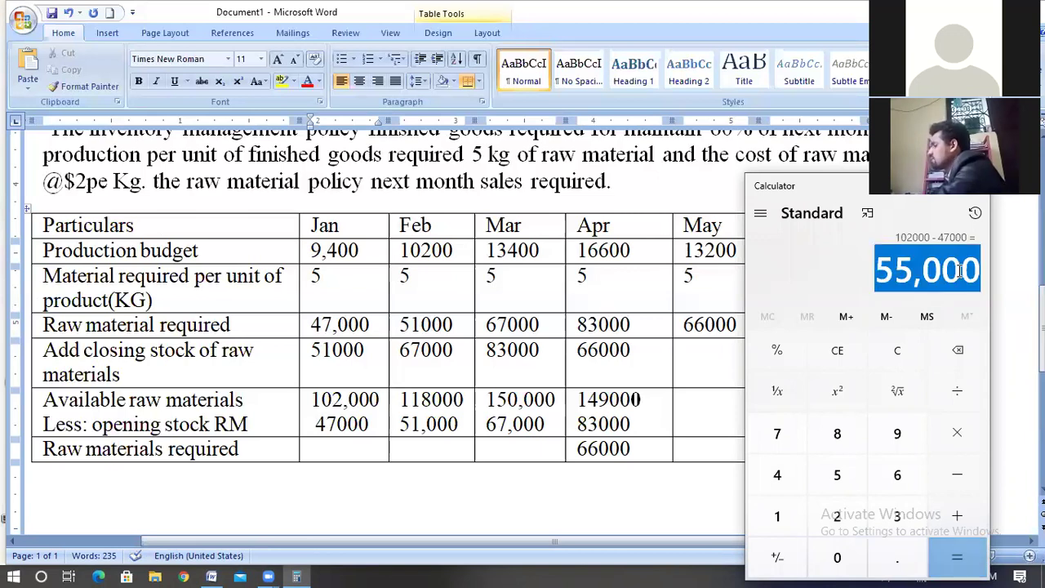
click(359, 449)
key(ctrl+v)
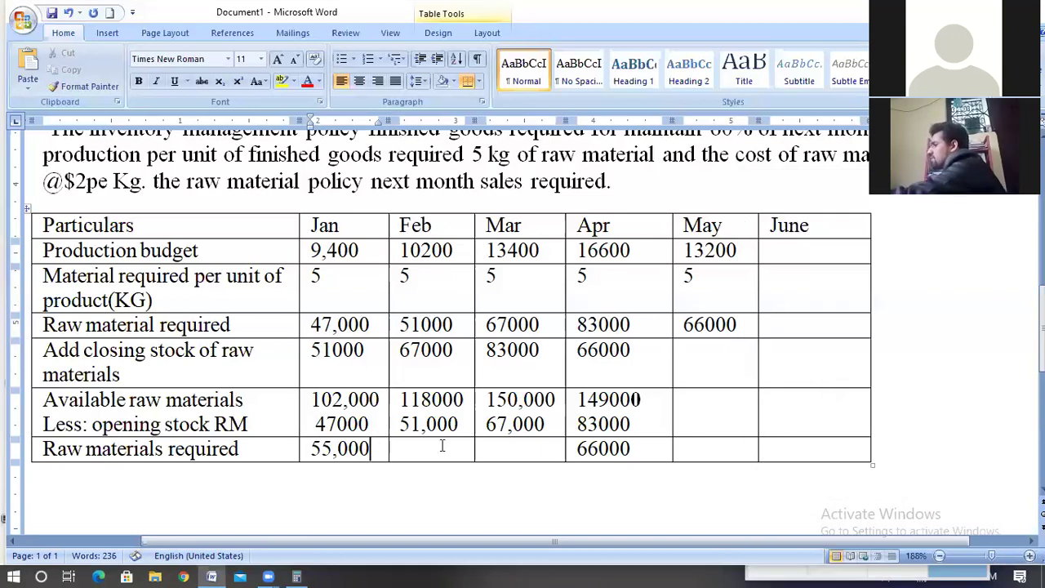
drag(400, 399, 465, 406)
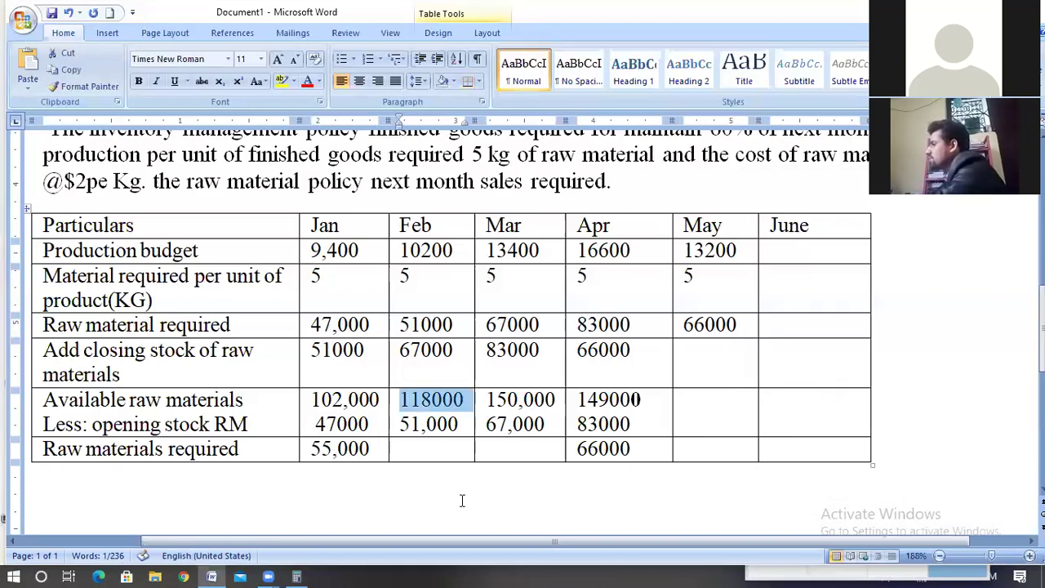
- Compute 118000 − 51000 and enter 67000 in the Feb Raw materials required cell
click(297, 577)
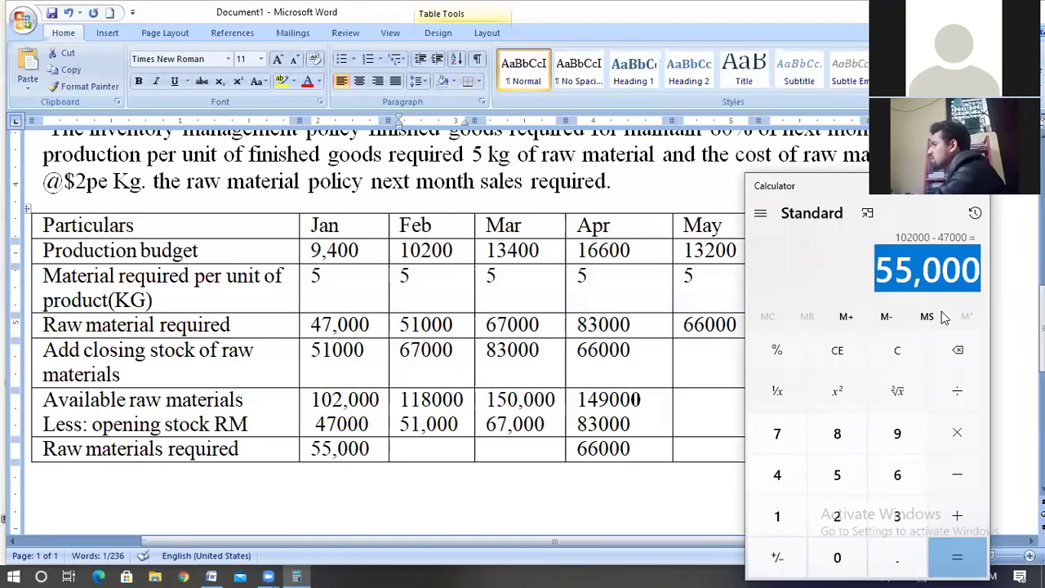
text(118,000)
click(956, 475)
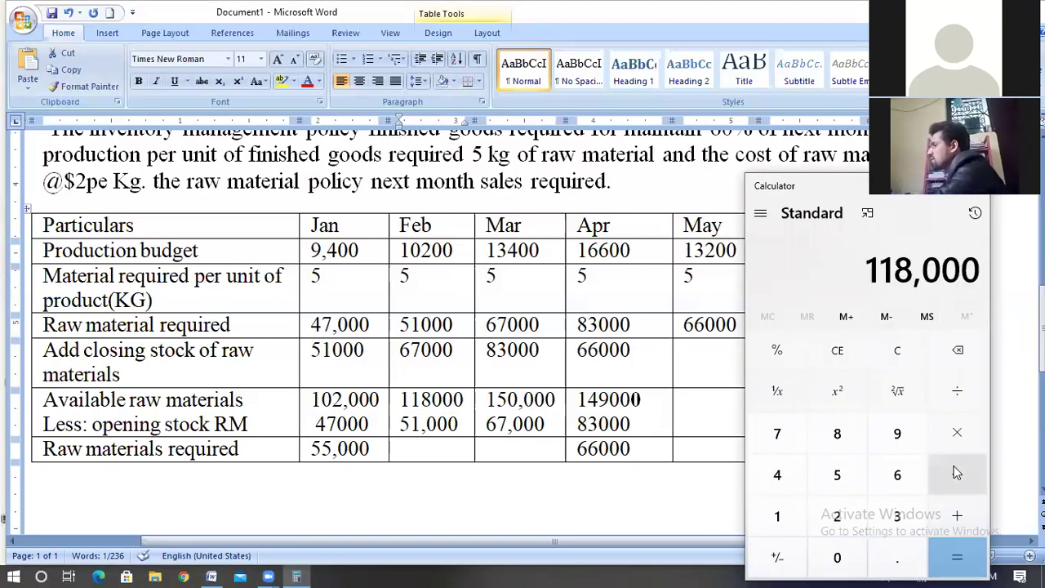
click(816, 488)
click(783, 518)
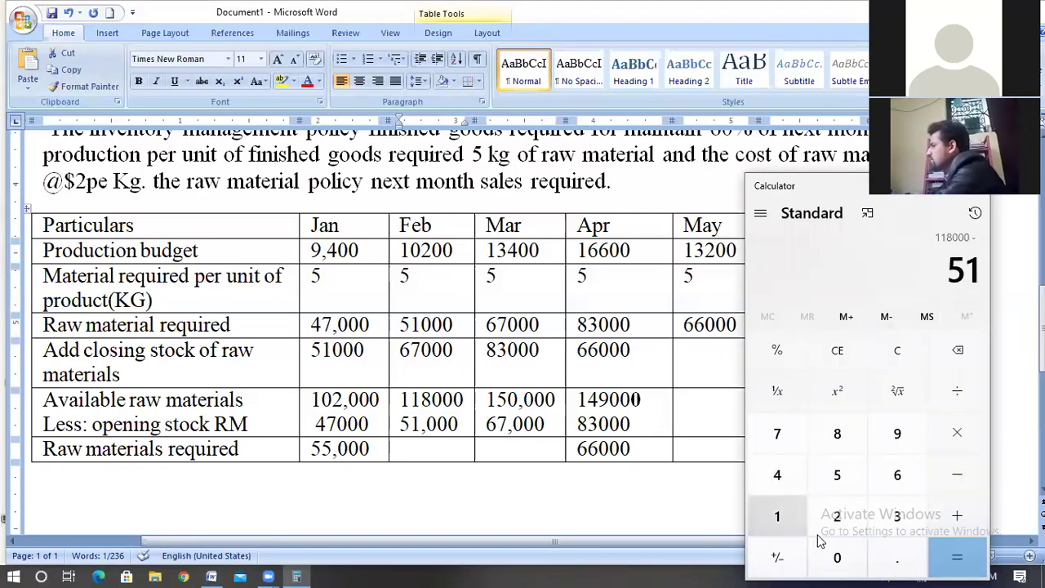
triple_click(838, 560)
click(962, 550)
click(440, 447)
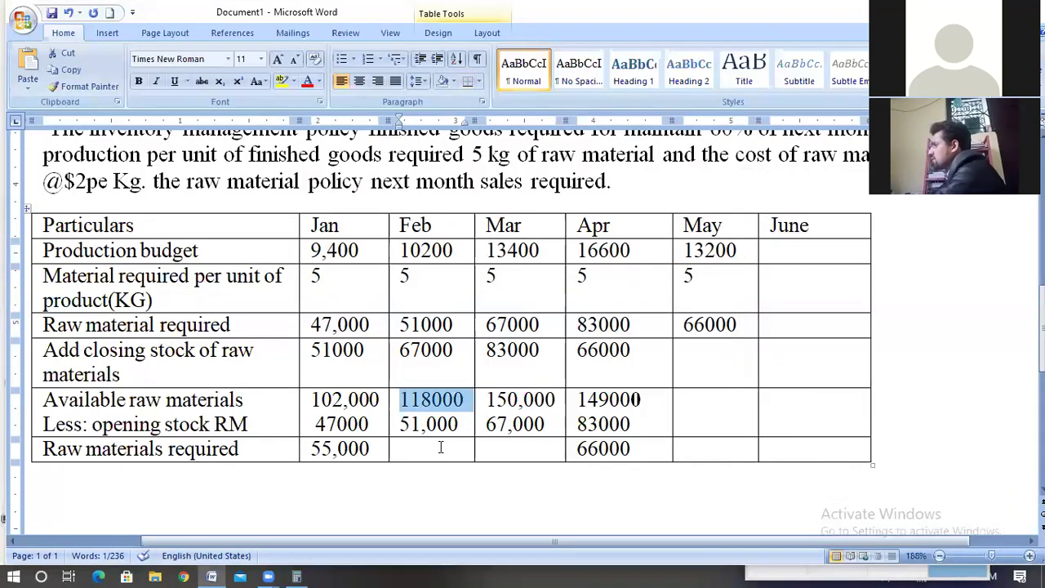
click(441, 447)
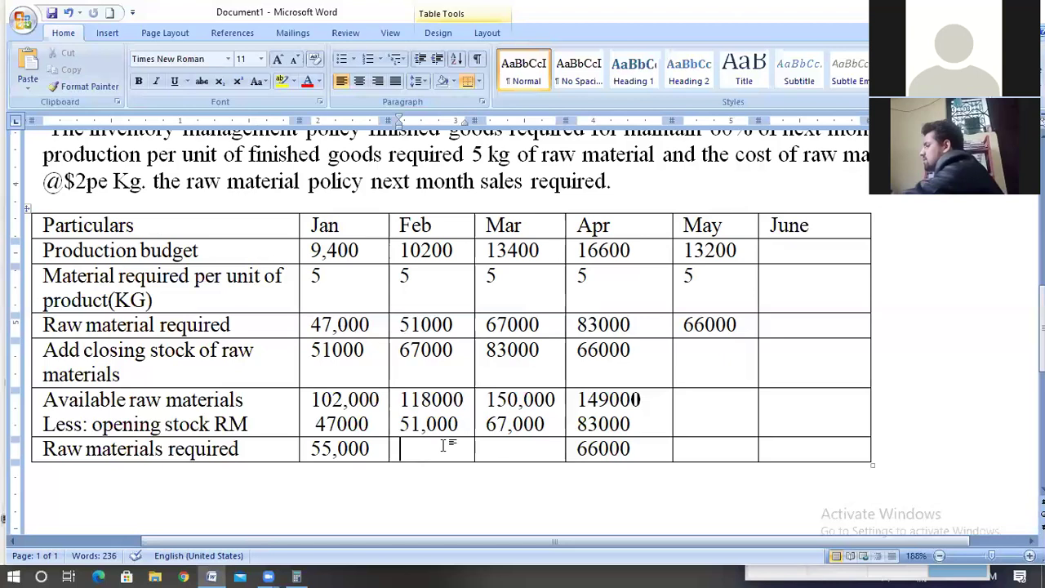
text(67)
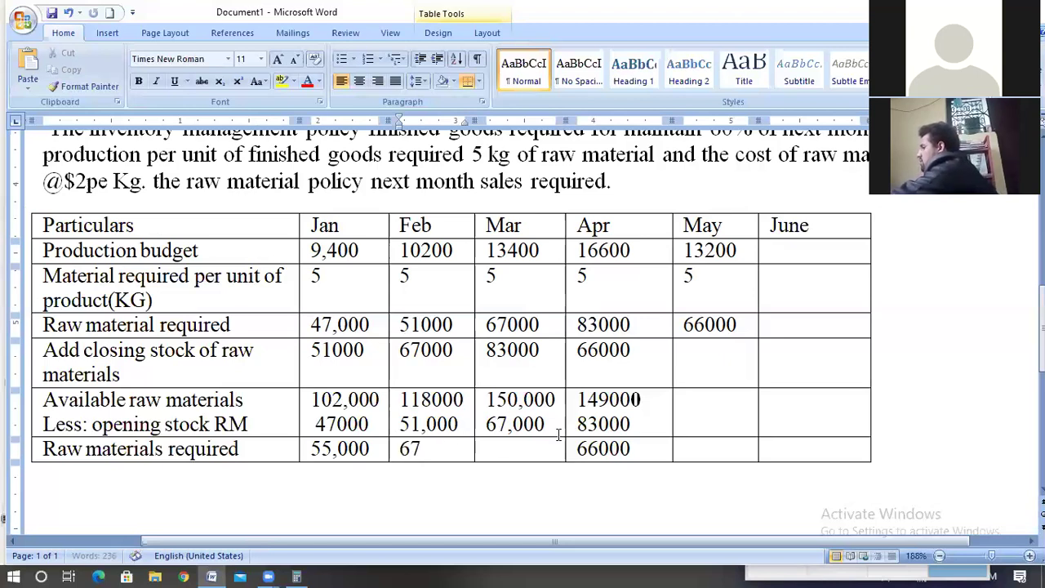
text(000)
key(Tab)
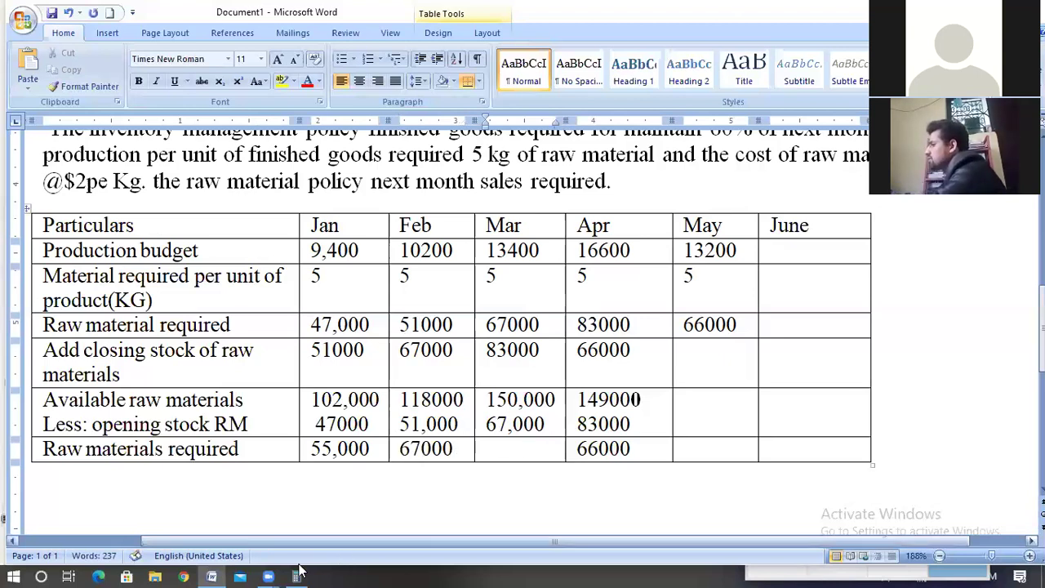
- Calculate March's figure 150000 − 67000 = 83,000 in Calculator
drag(490, 399, 555, 400)
key(ctrl+c)
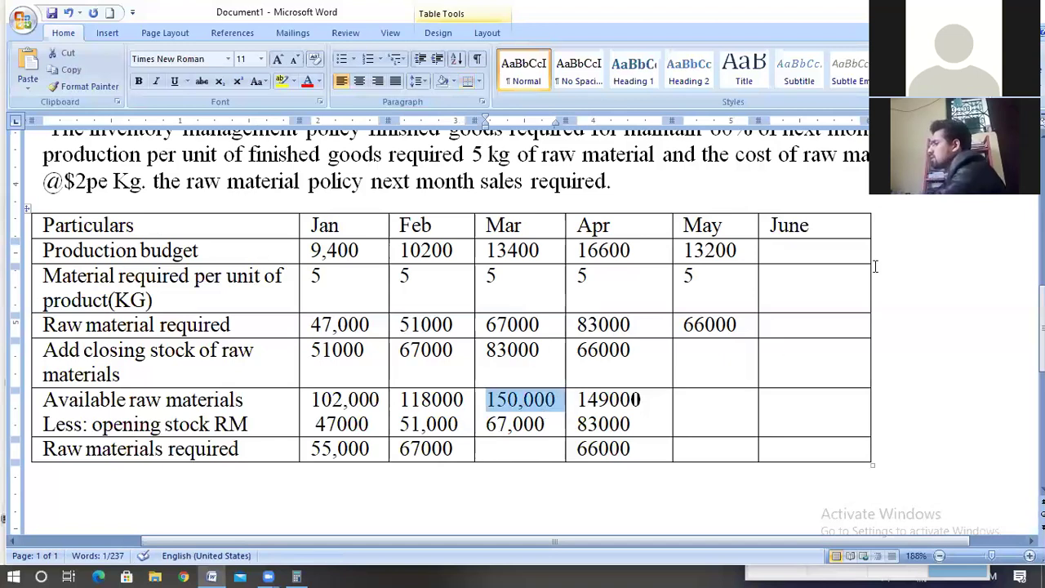
key(alt+Tab)
click(976, 272)
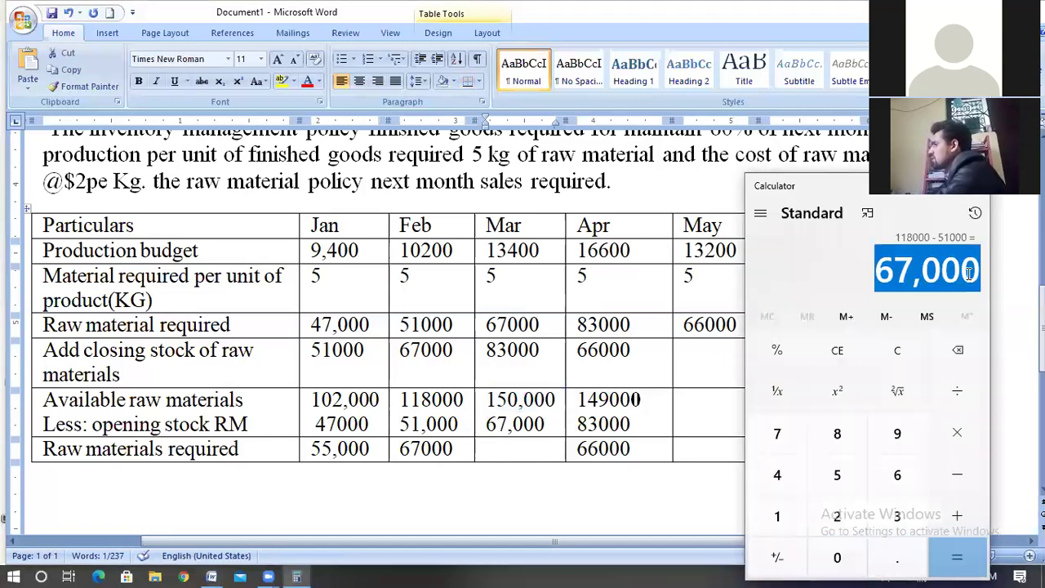
key(ctrl+v)
click(949, 465)
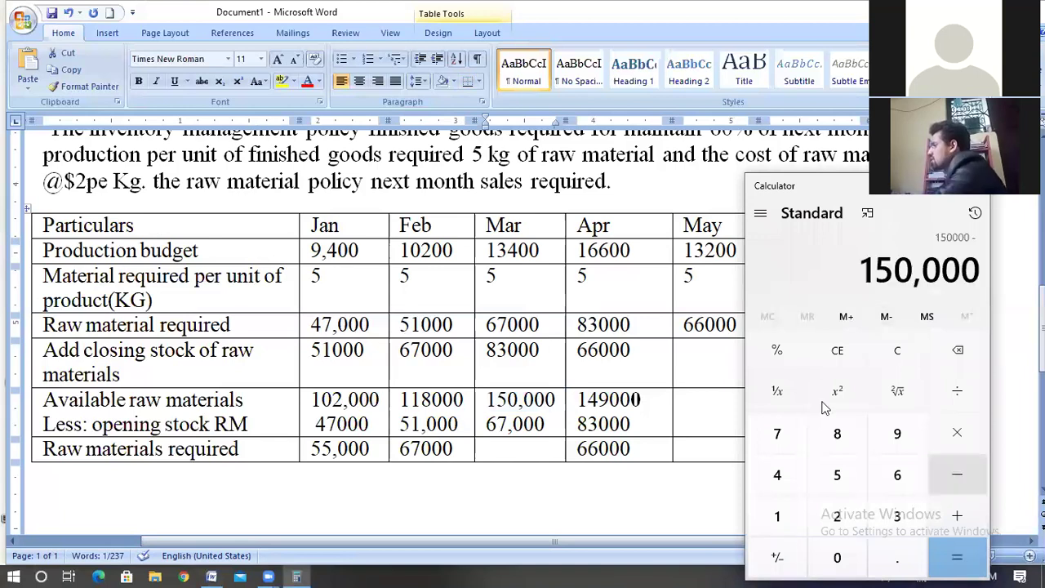
click(897, 476)
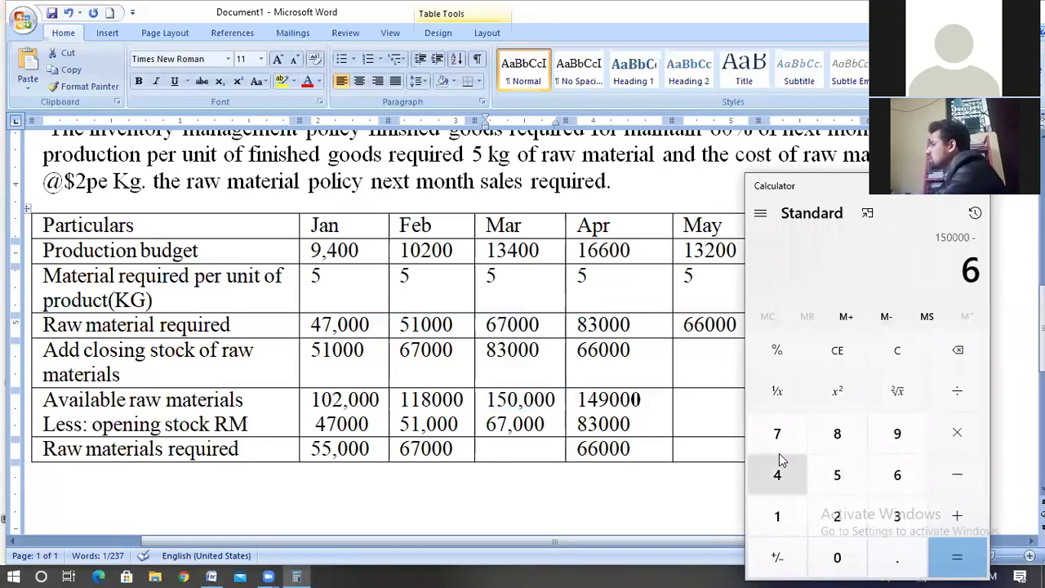
click(782, 440)
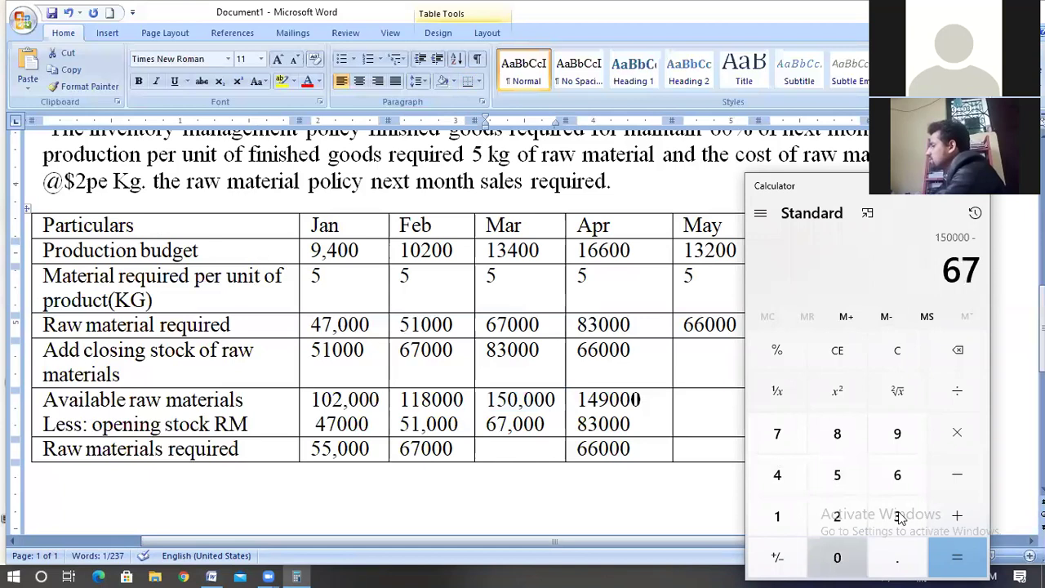
text(000)
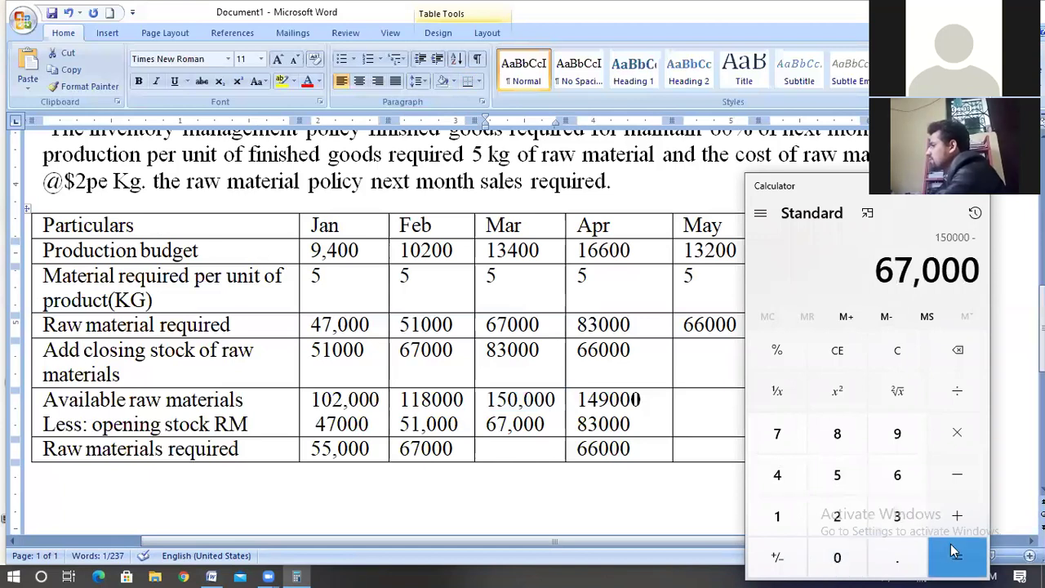
key(Return)
- Paste 83,000 into the Mar Raw materials required cell
double_click(931, 277)
key(ctrl+c)
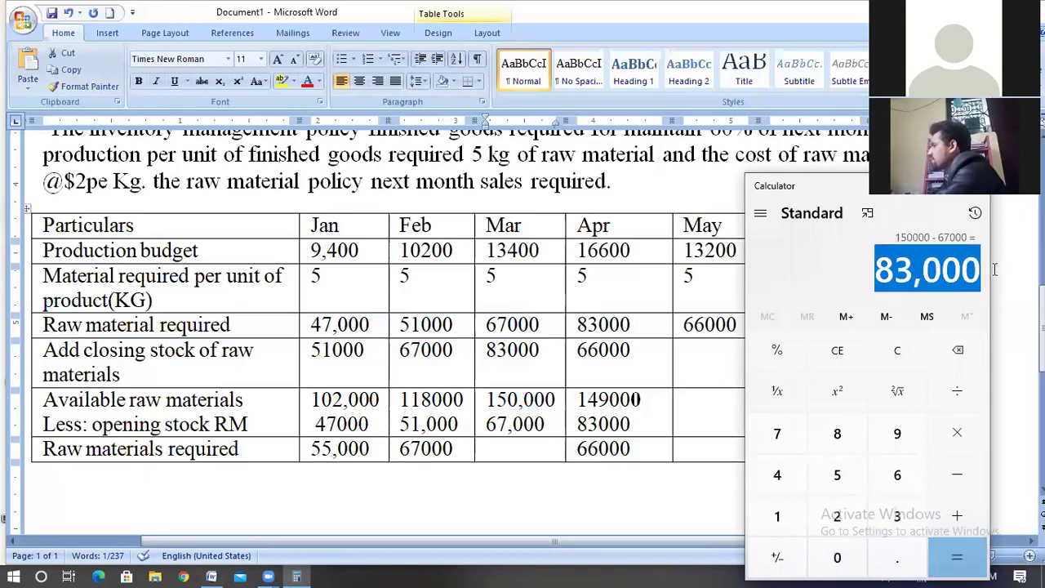
key(alt+Tab)
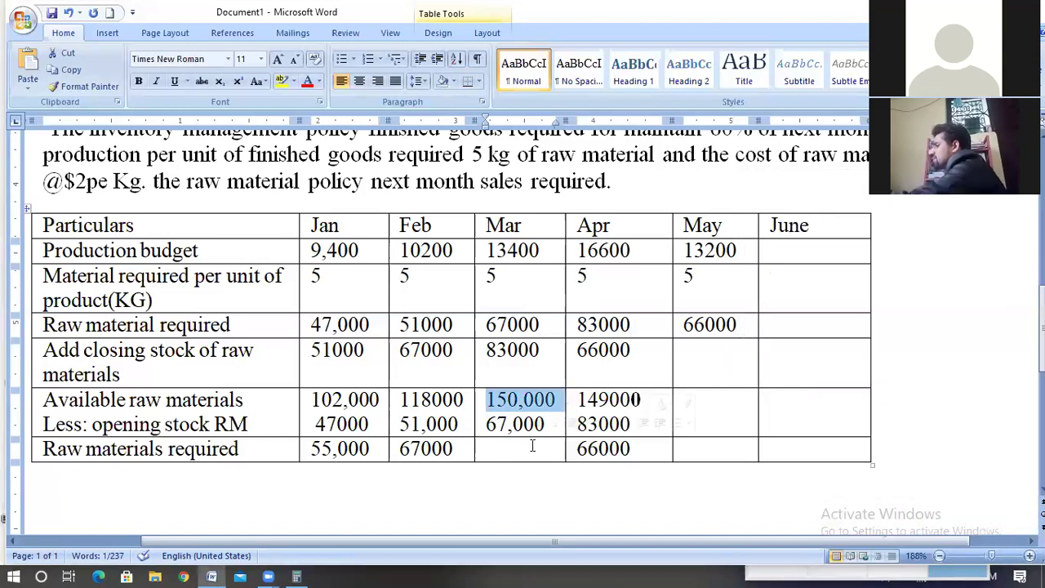
click(534, 443)
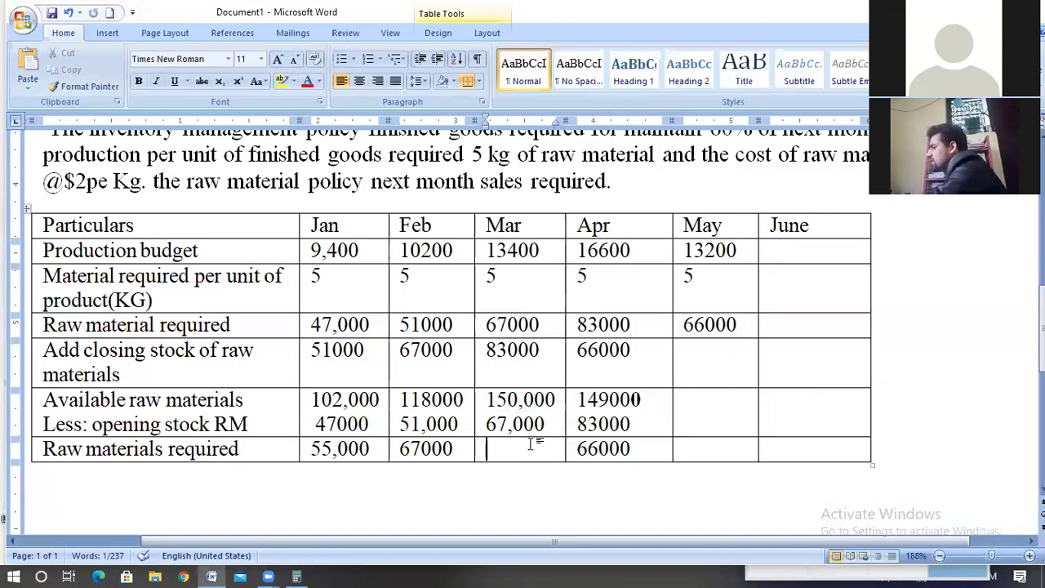
key(ctrl+v)
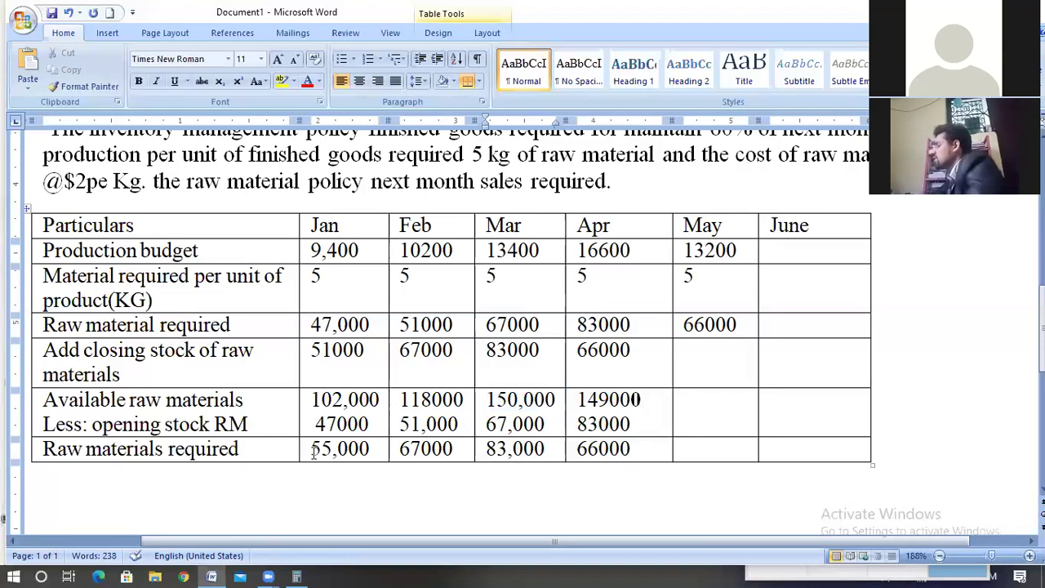
- Add an empty row at the bottom of the budget table
triple_click(350, 251)
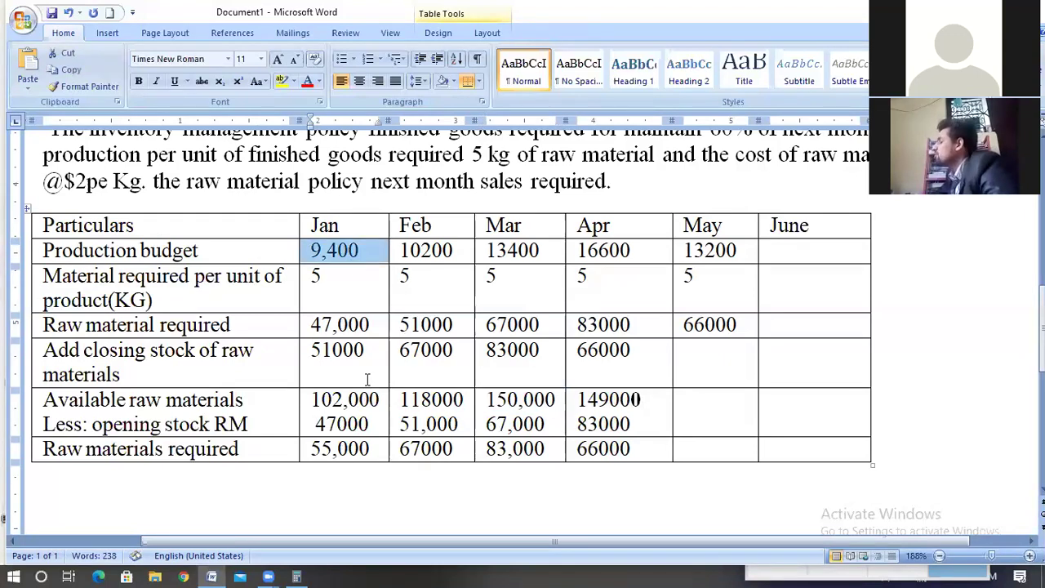
double_click(314, 439)
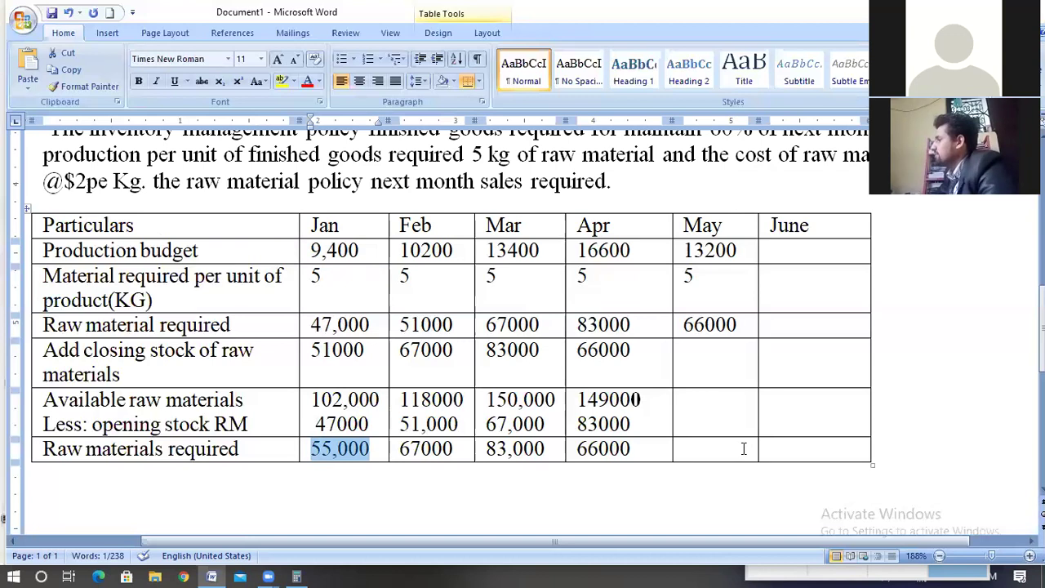
click(783, 446)
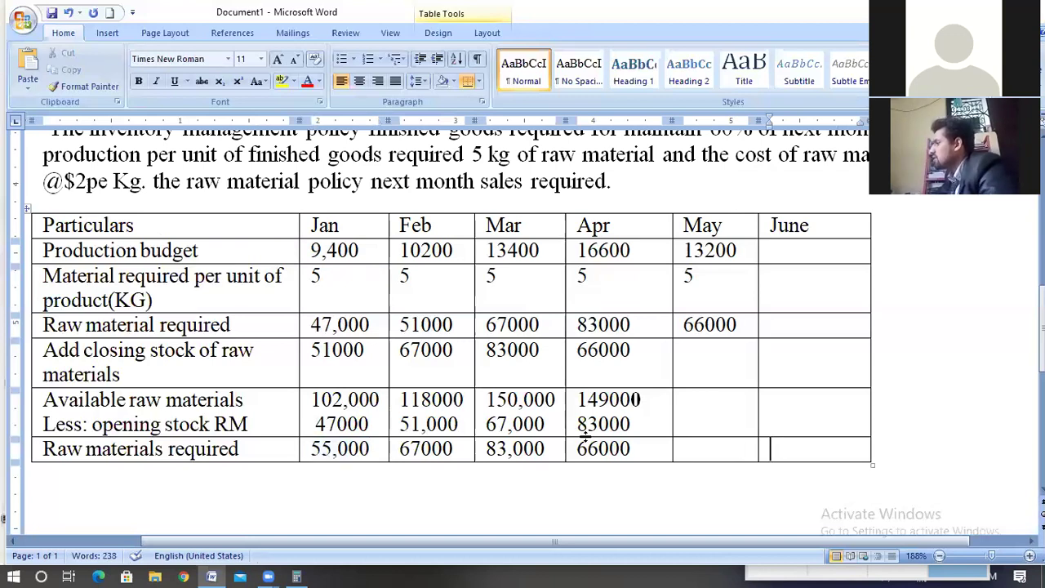
key(Tab)
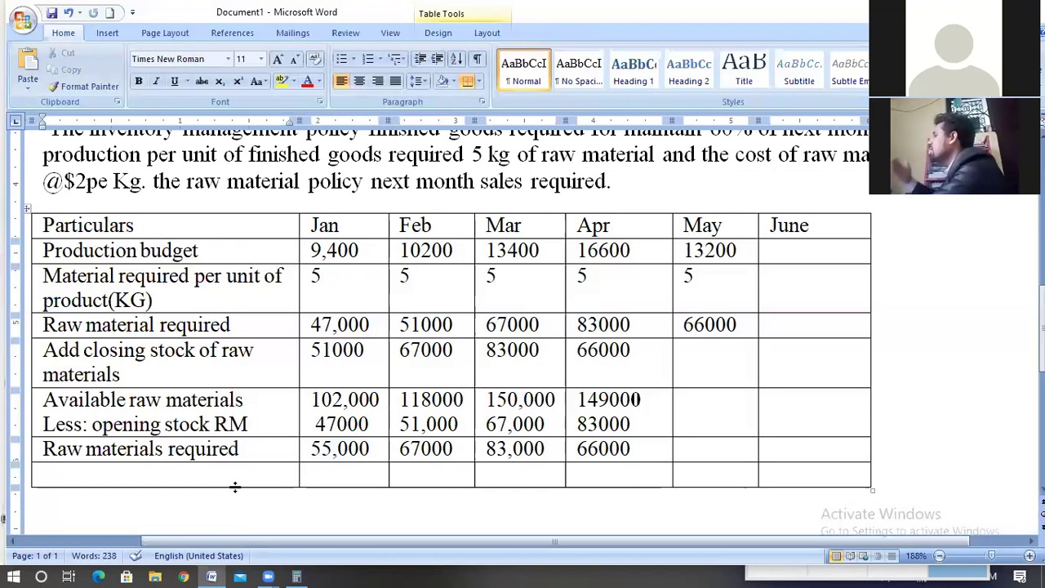
- Label the new row 'raw materials per Kg ($)' and enter 2 for Jan
text(ra)
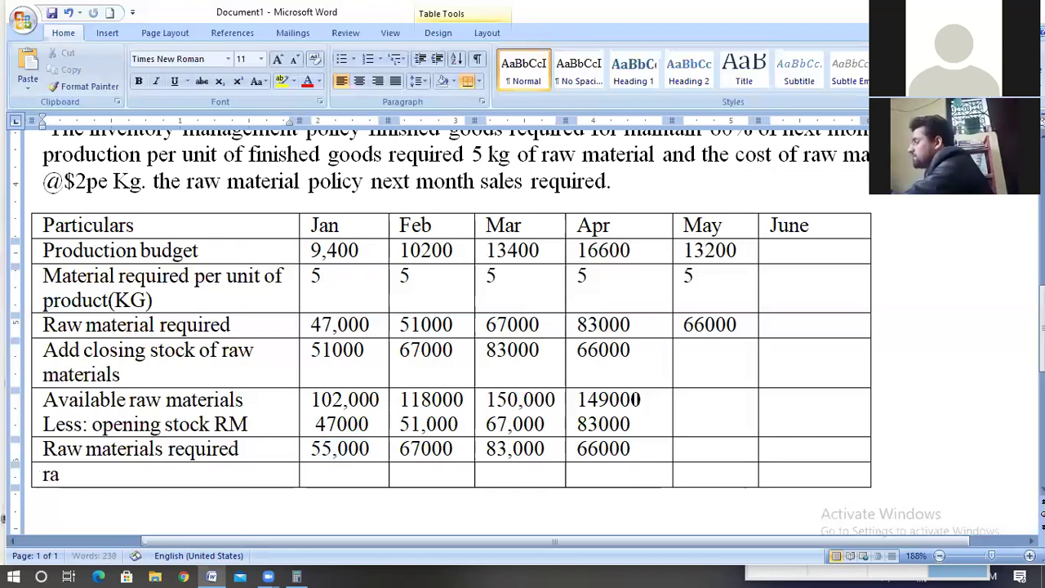
text(w ma)
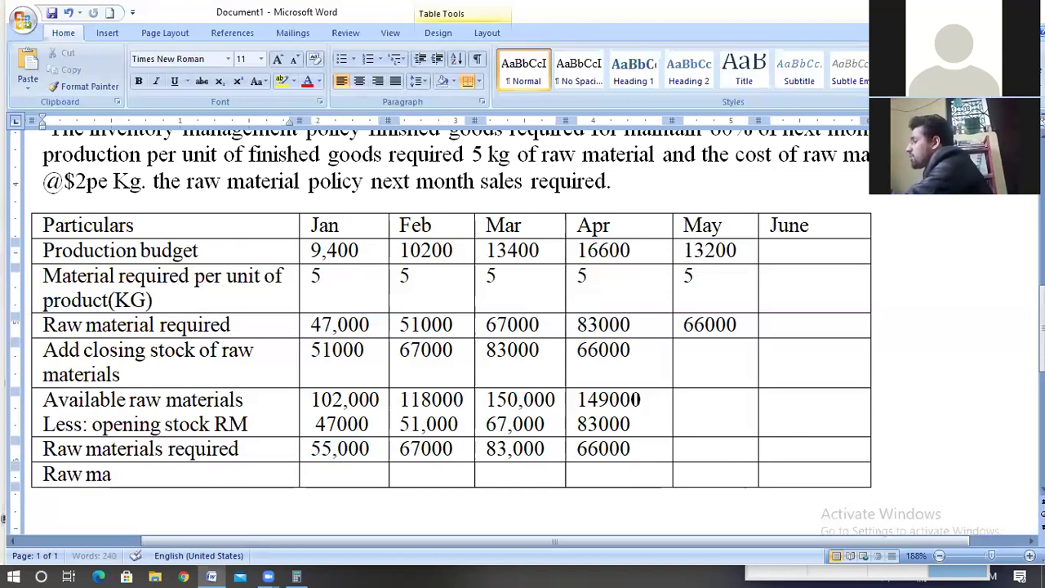
text(teri)
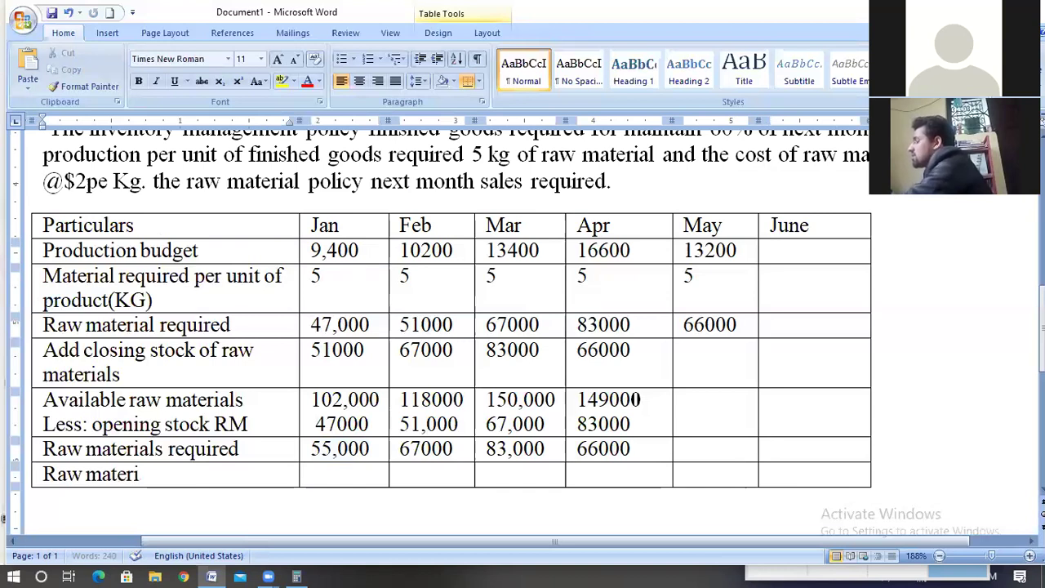
text(als per Kg)
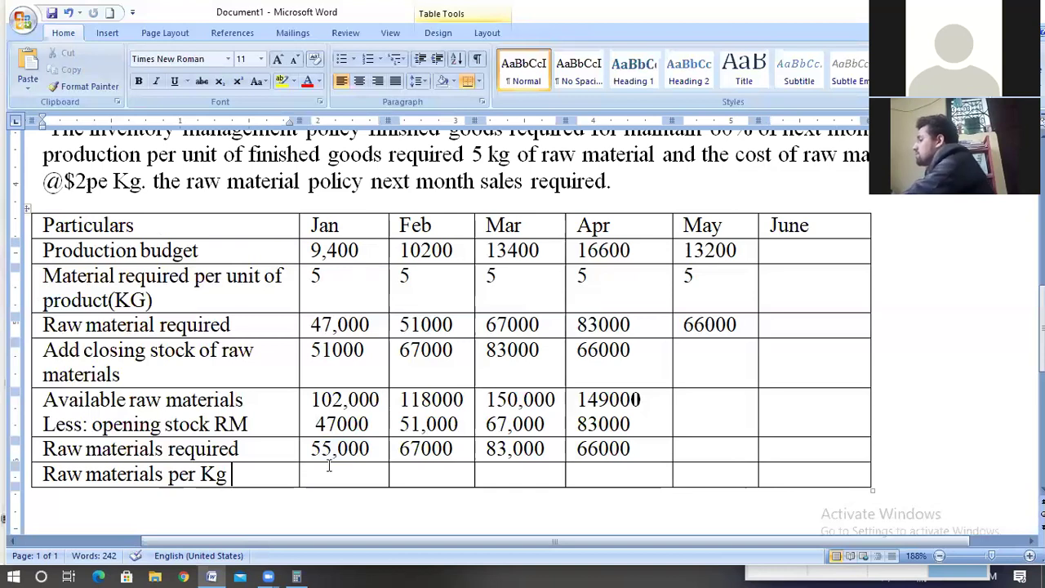
click(362, 473)
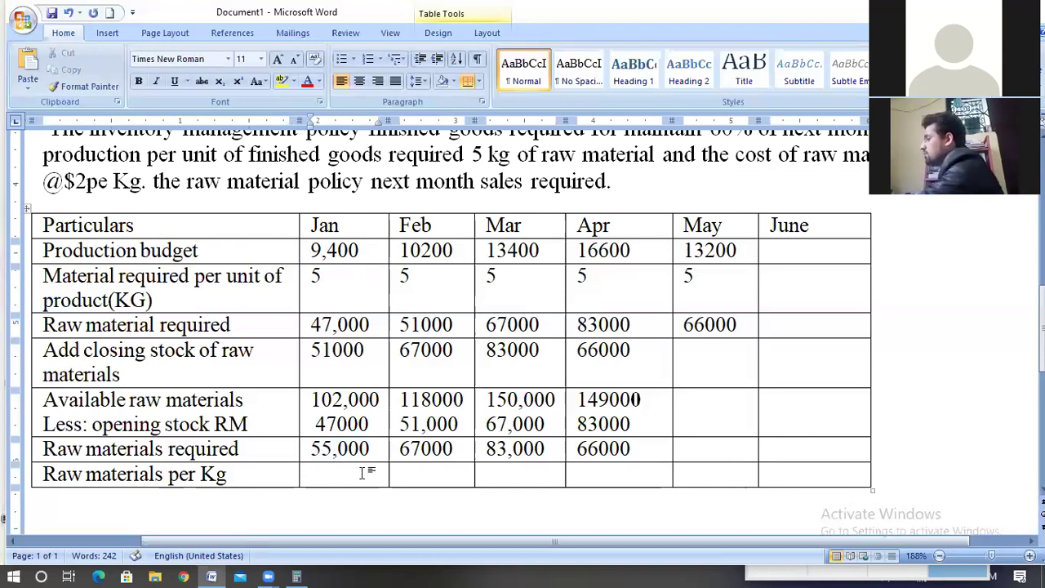
text(2)
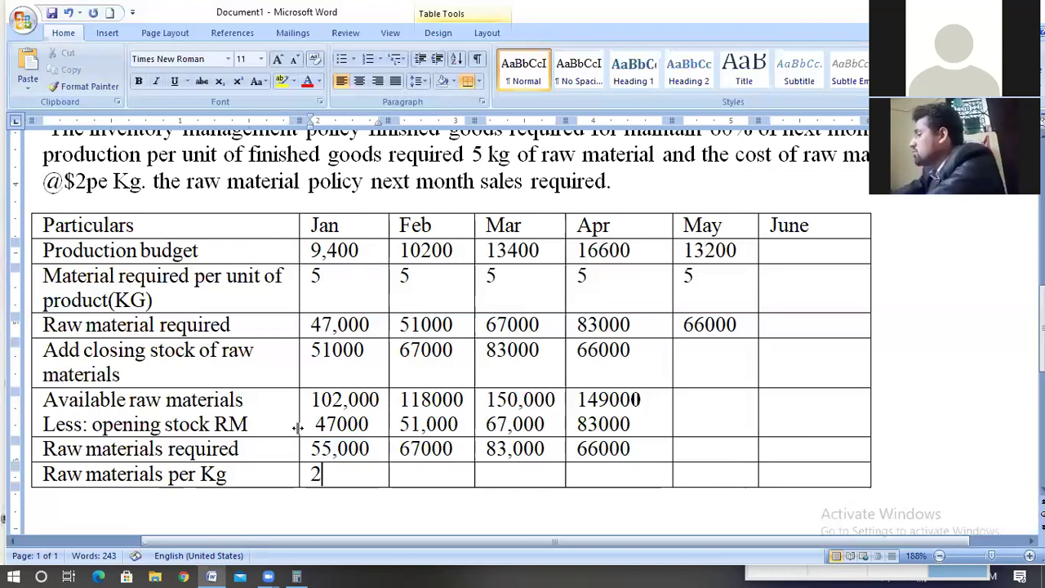
click(253, 480)
text($)
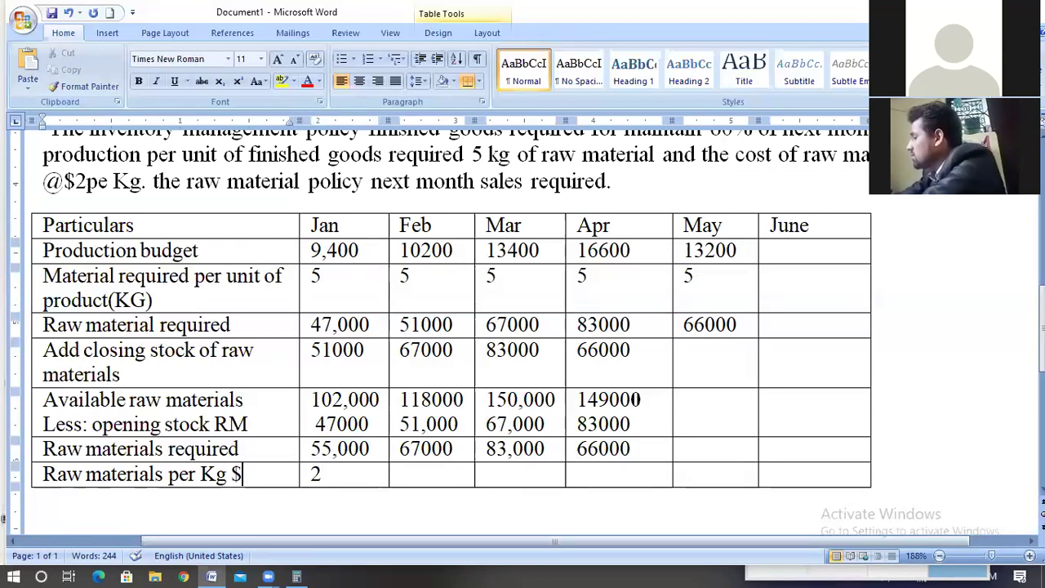
text())
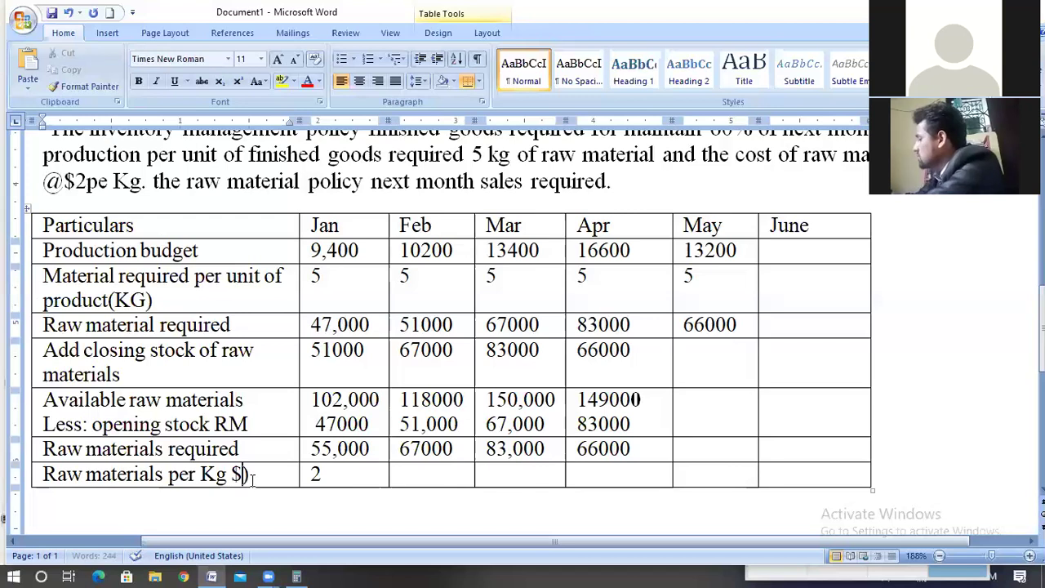
key(Left)
key(Left)
text(()
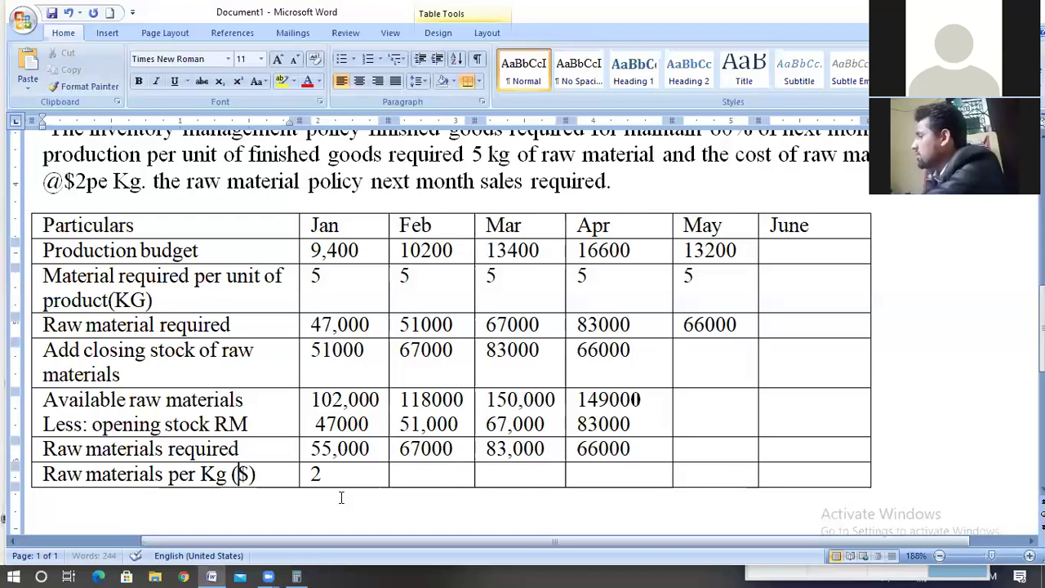
- Enter 2 for Feb, Mar and Apr, then add an empty row at the table's bottom
click(459, 478)
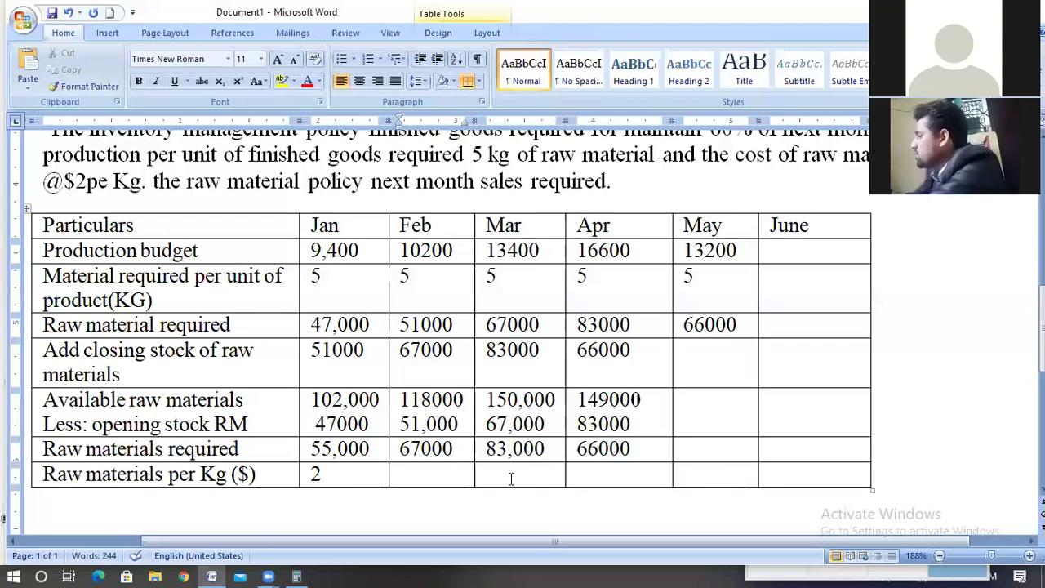
text(2)
key(Tab)
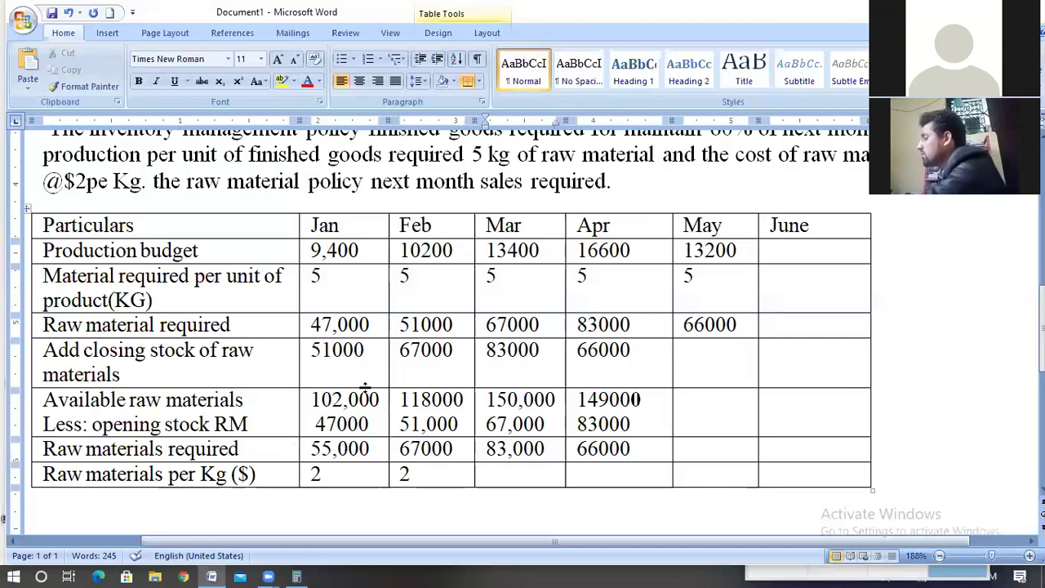
text(2)
click(620, 476)
text(2)
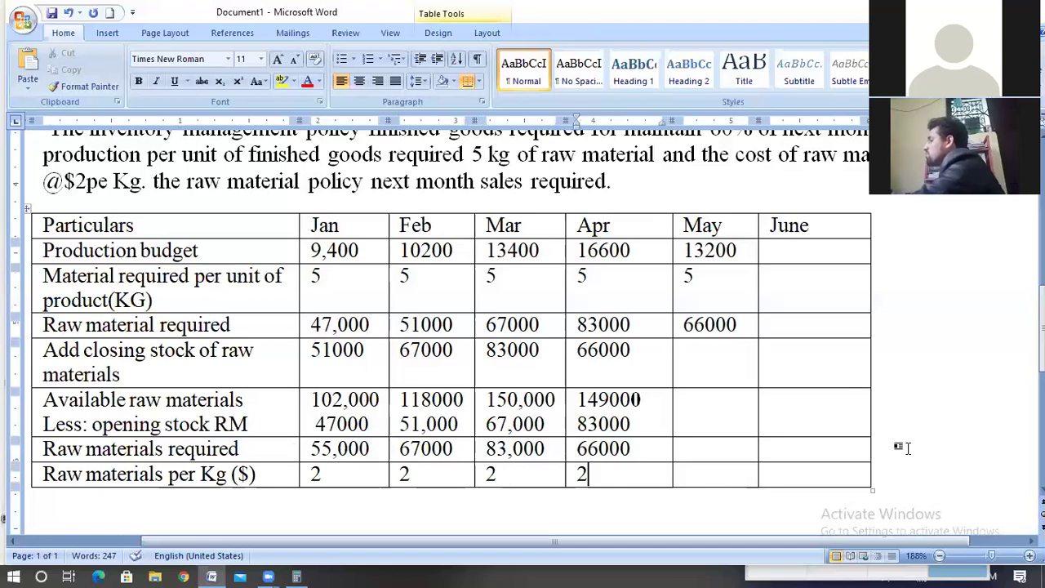
click(804, 478)
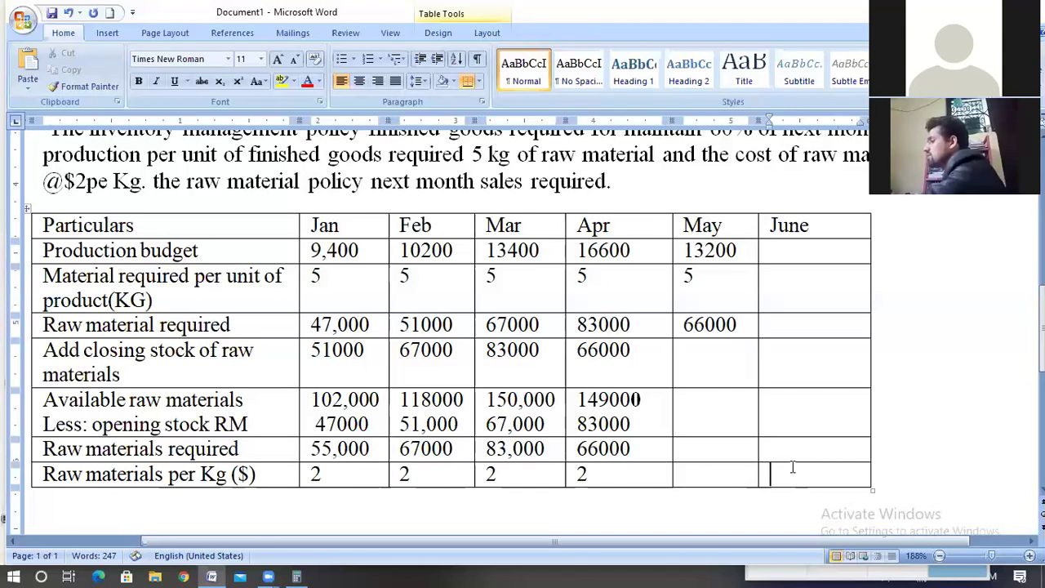
key(Tab)
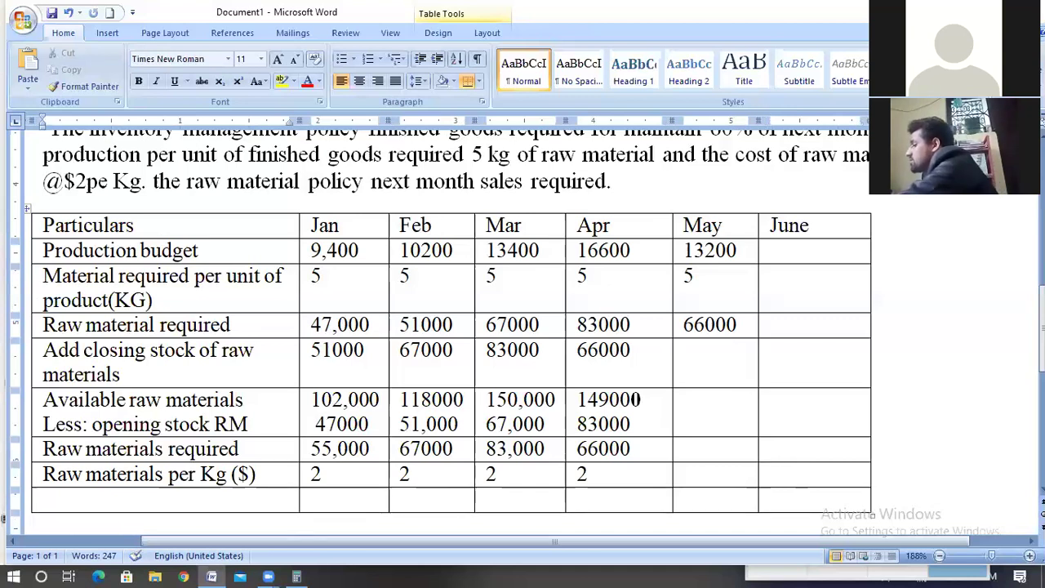
- Label the new bottom row 'material budget' and enter 110,000 as its Jan figure
text(material )
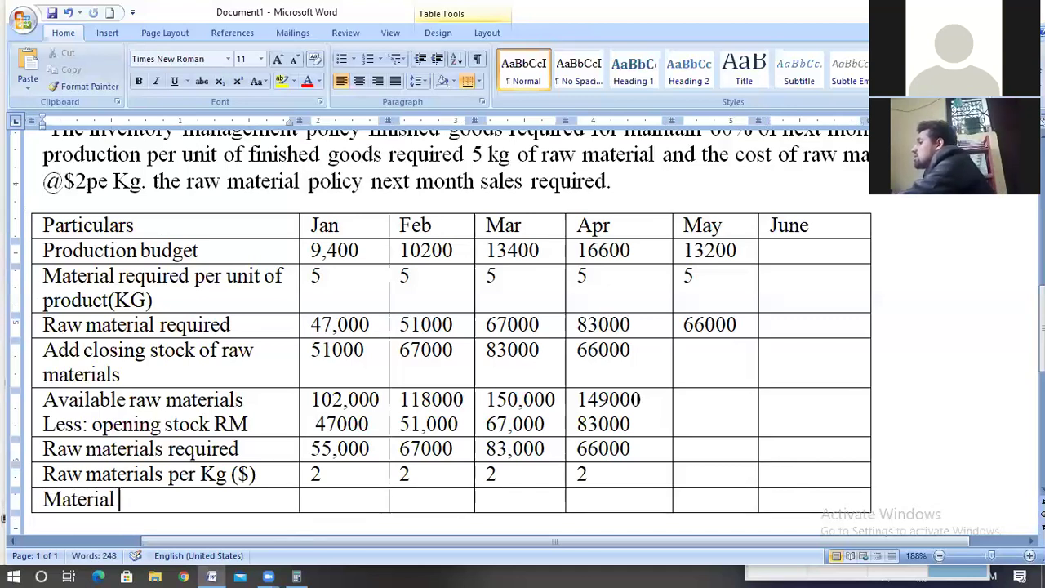
text(budget)
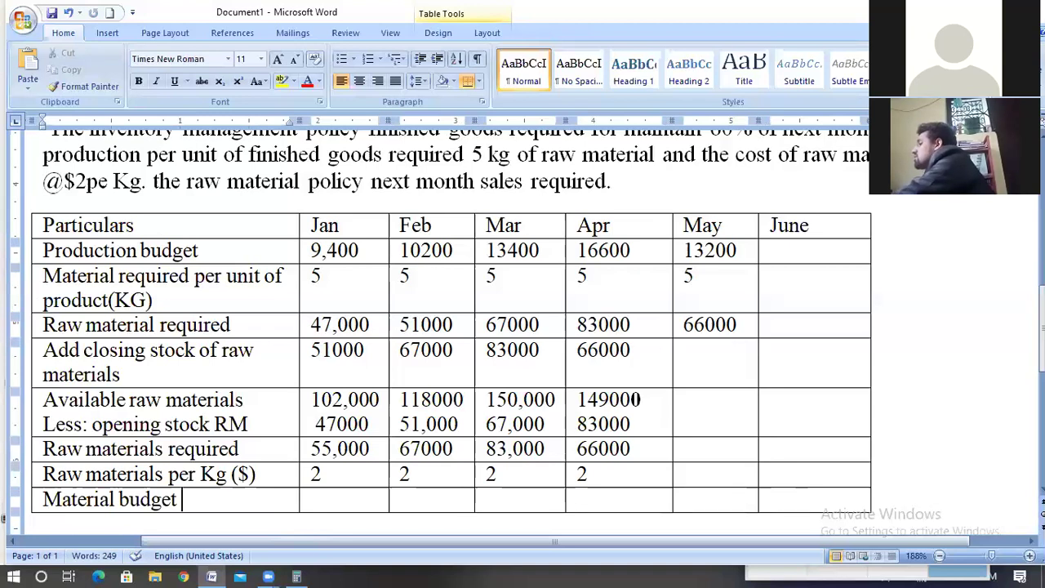
click(327, 498)
text(110)
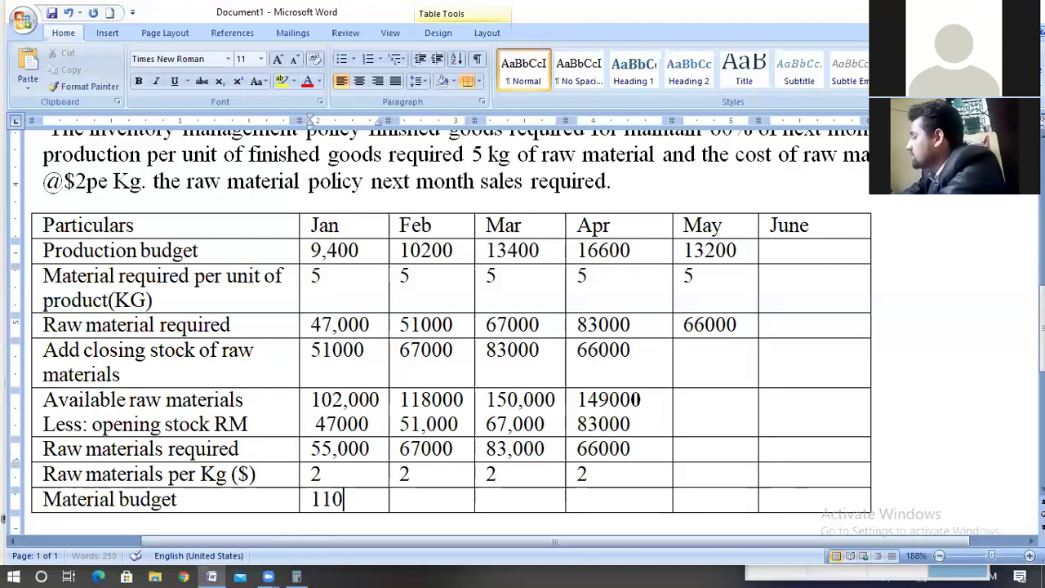
text(,000)
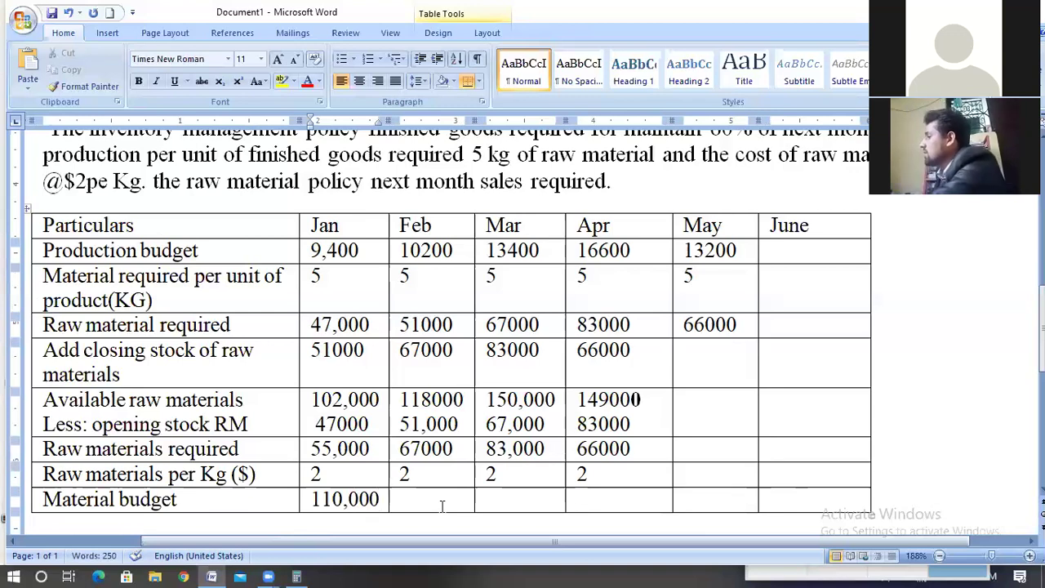
key(Tab)
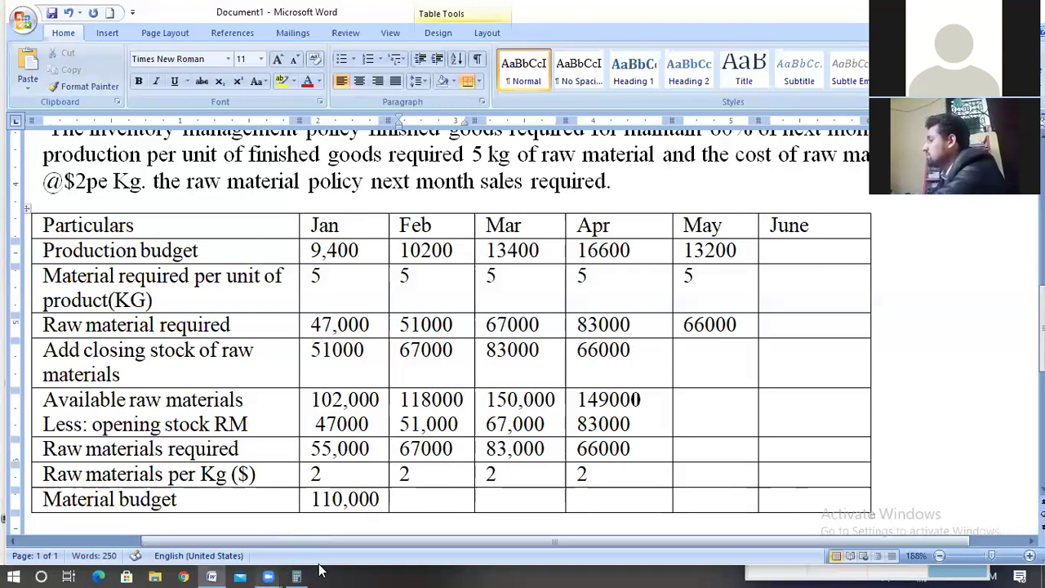
click(297, 576)
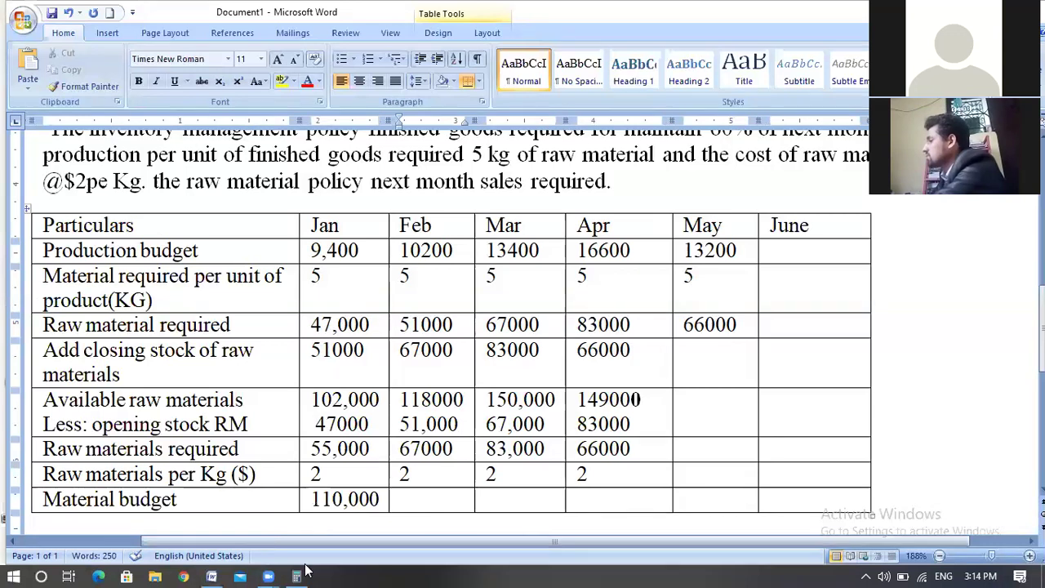
- Compute 66×2 in Calculator and enter 132000 as the Apr Material budget
click(893, 356)
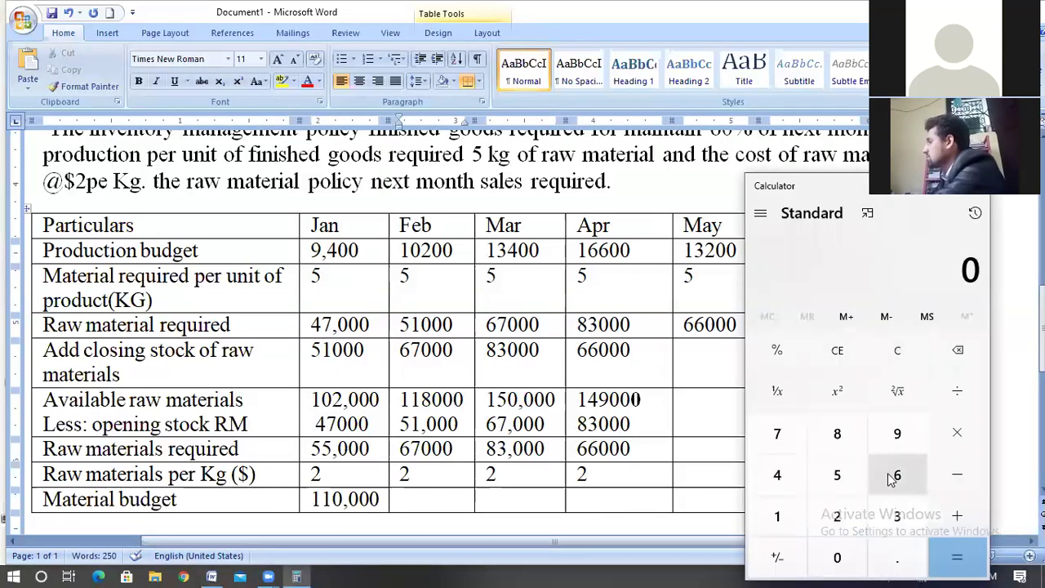
text(66)
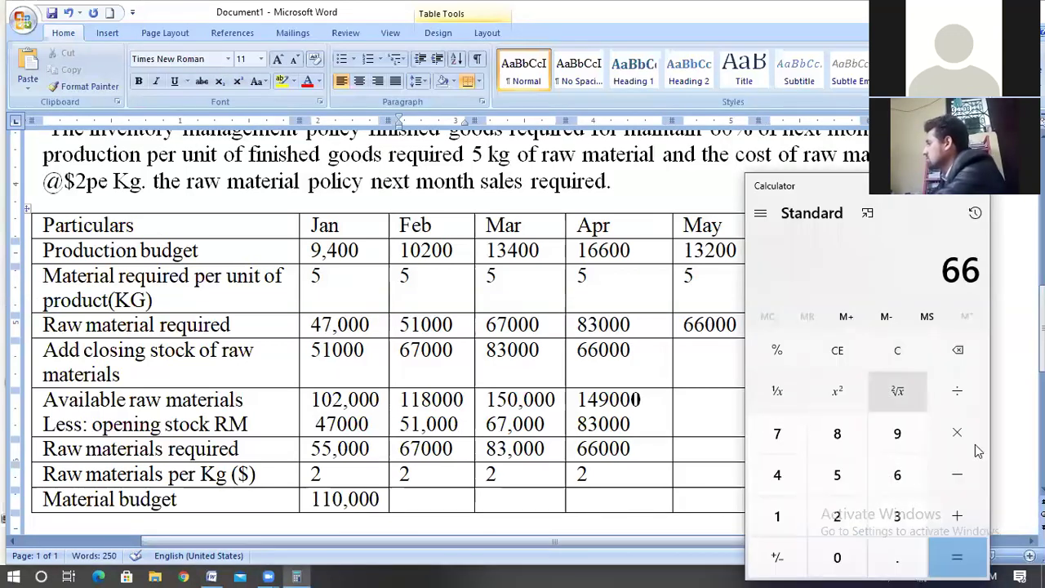
text(*2)
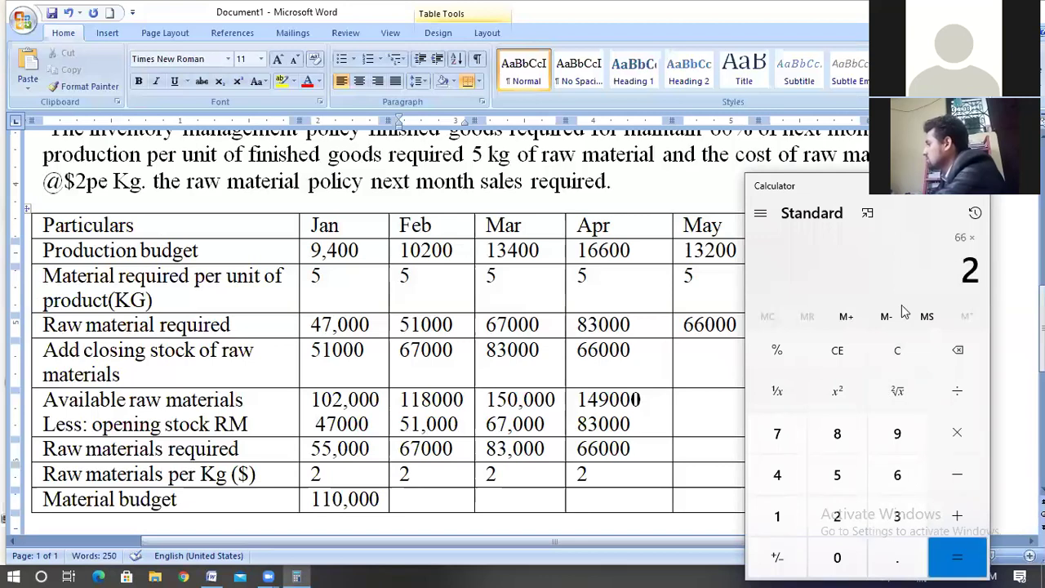
key(Return)
click(612, 494)
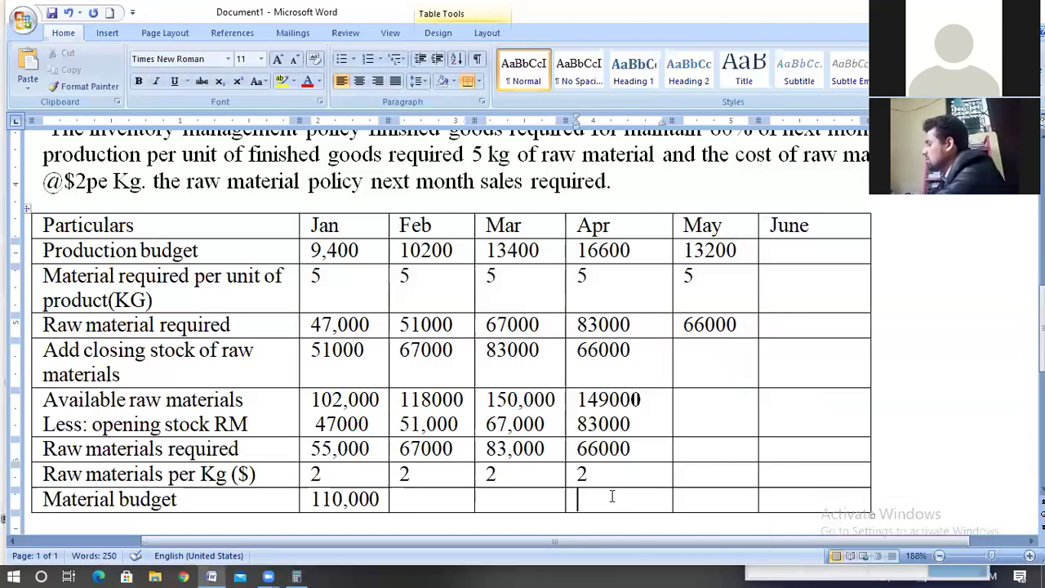
text(1)
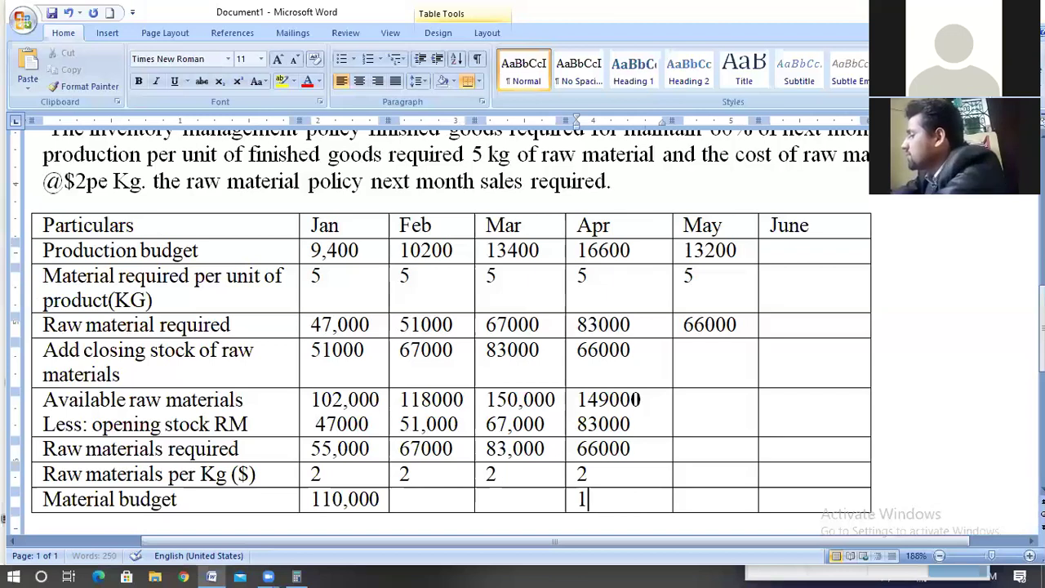
text(32000)
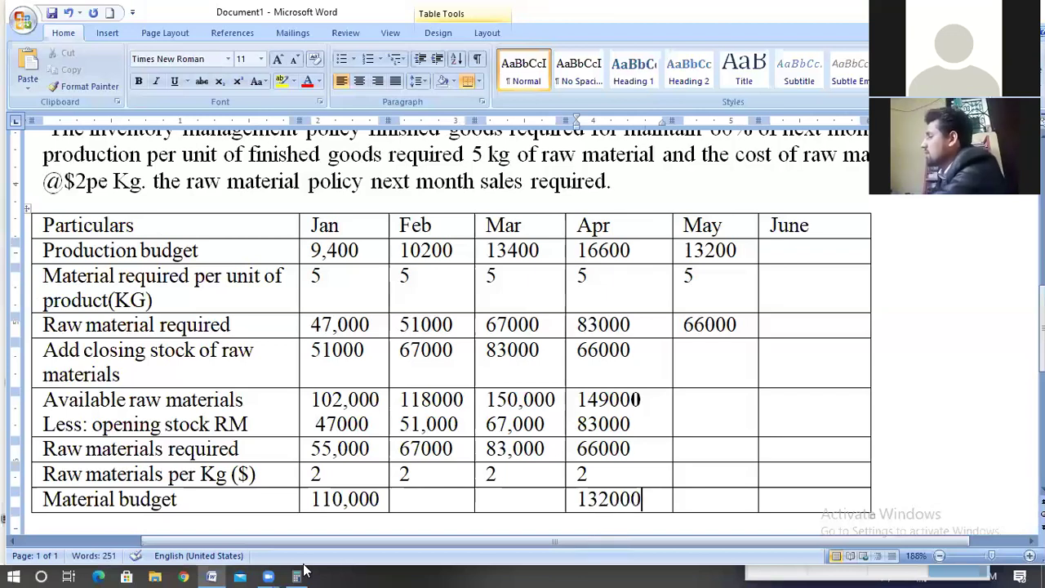
- Compute 67×2 in Calculator and enter the Feb Material budget figure of 134,000
key(alt+Tab)
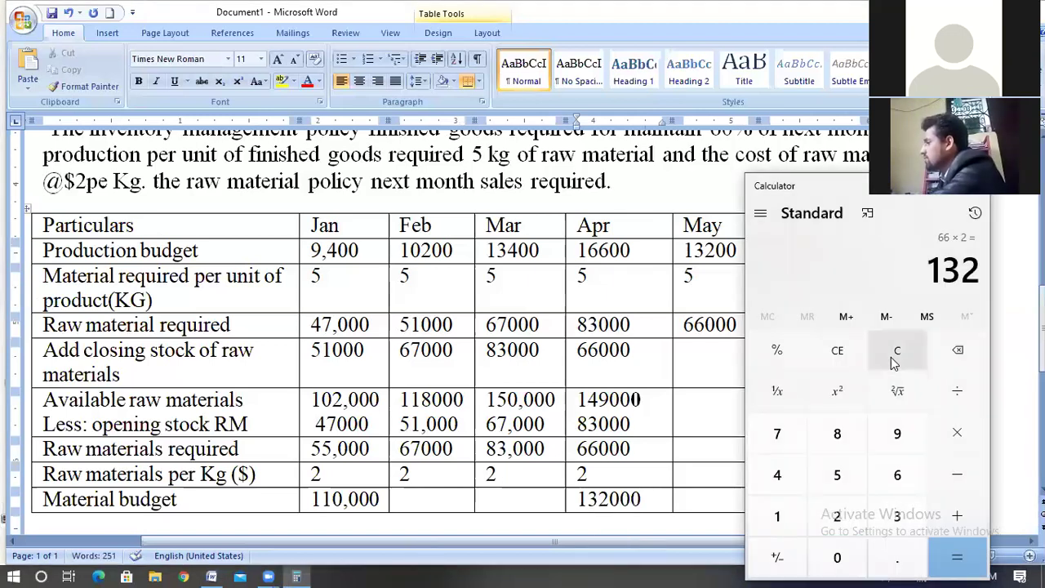
click(898, 365)
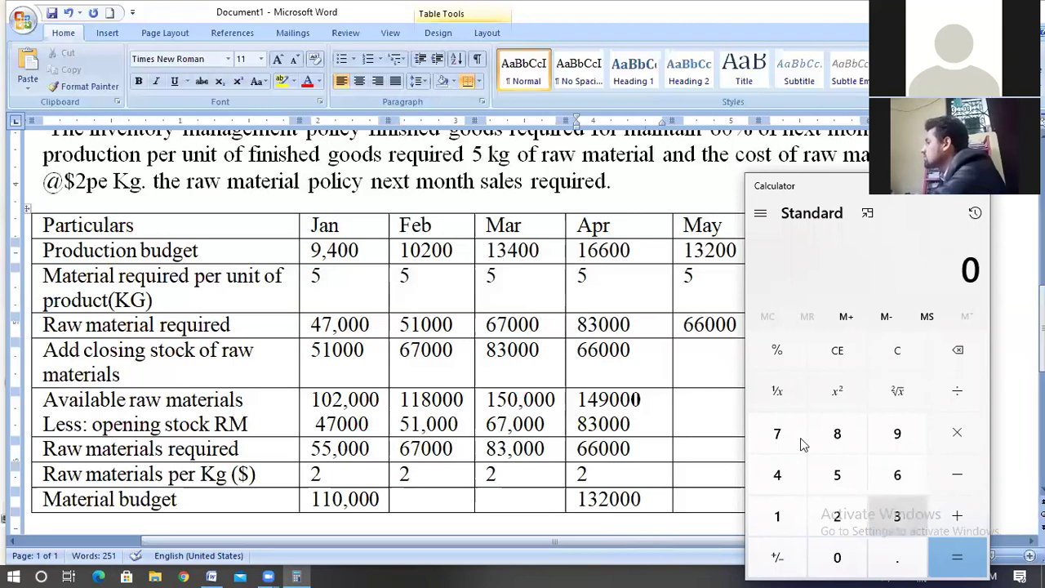
text(67*)
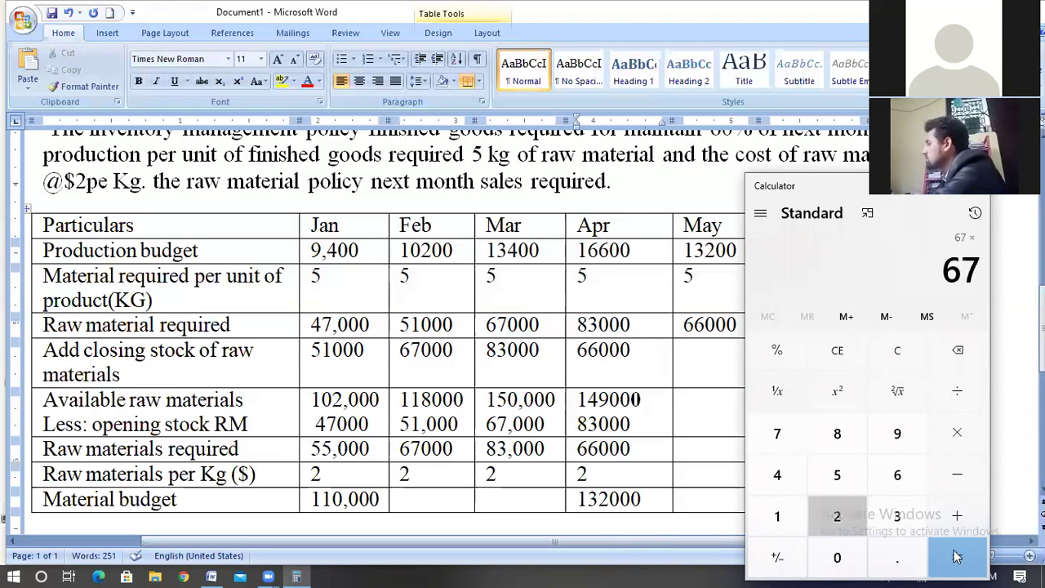
text(2=)
key(alt+Tab)
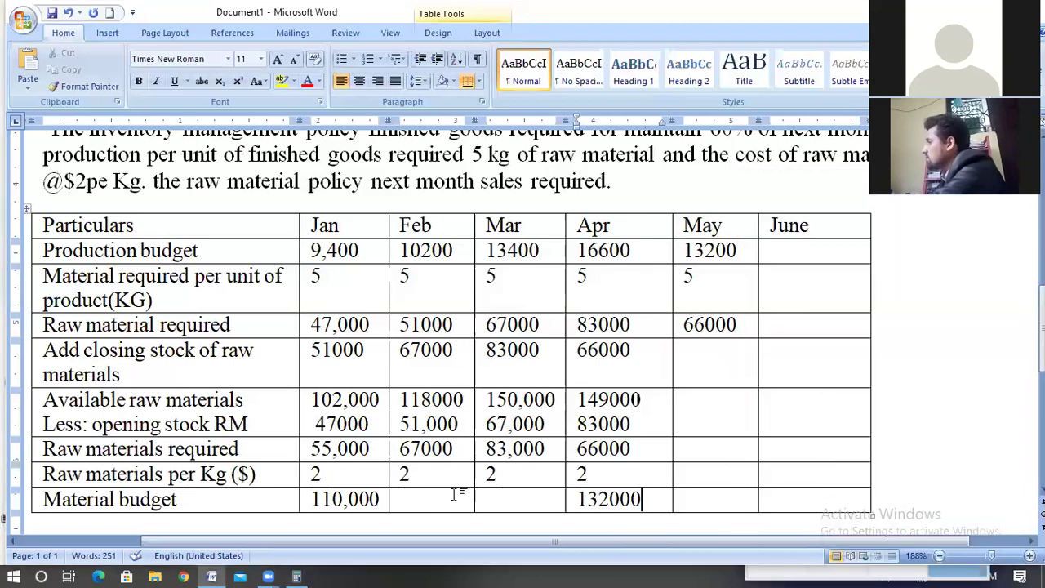
click(455, 492)
text(3)
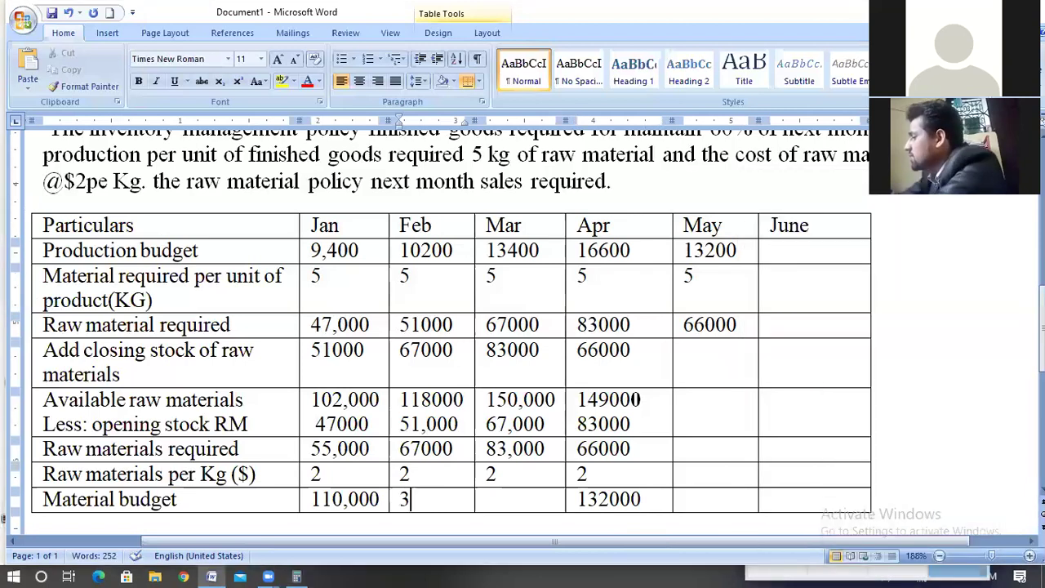
text(34)
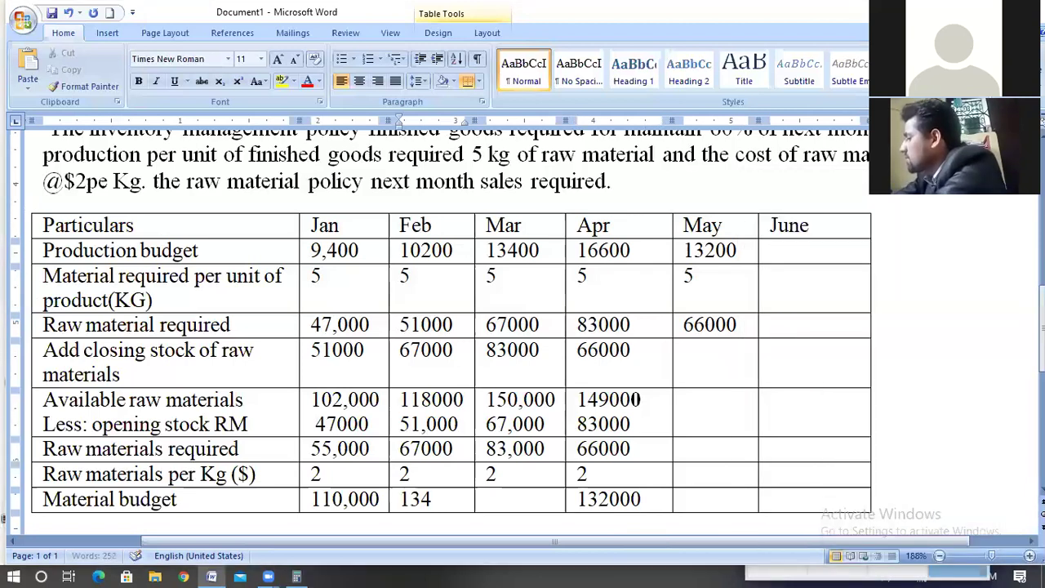
text(,000)
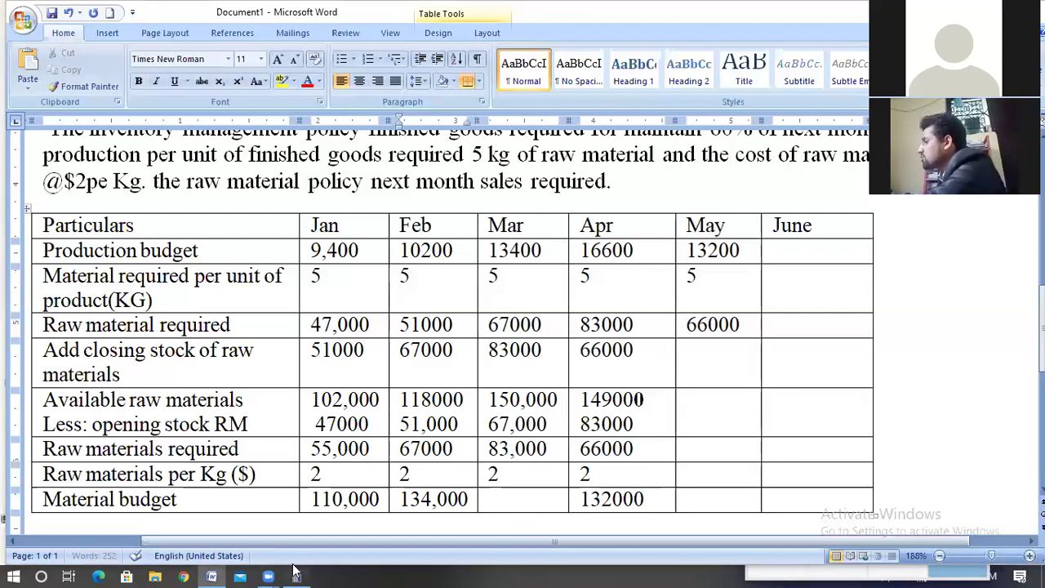
- Compute 82×2 in Calculator and enter 164,000 as the Mar Material budget
key(alt+Tab)
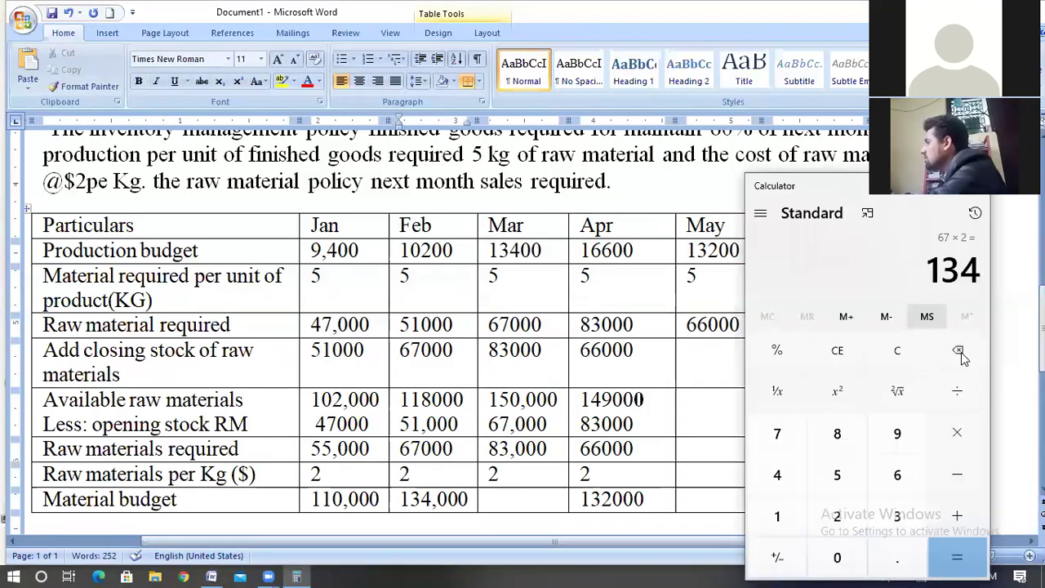
key(Delete)
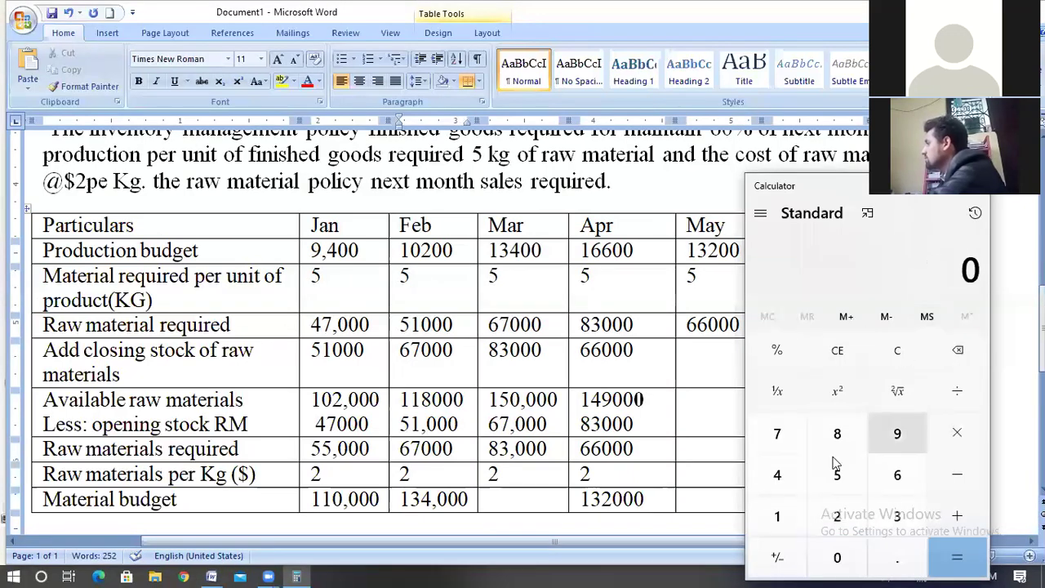
key(8)
key(2)
key(asterisk)
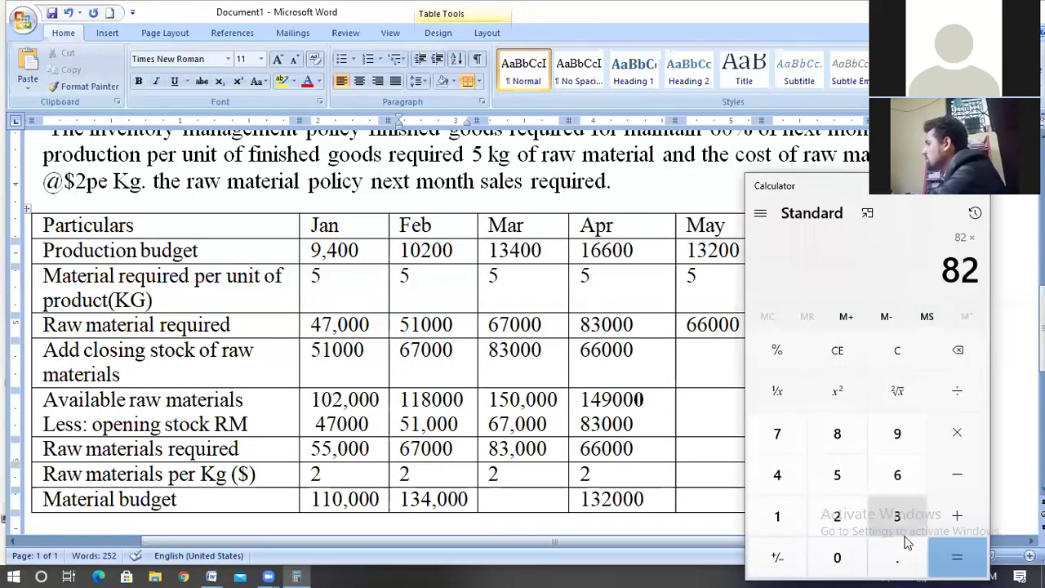
key(2)
key(Return)
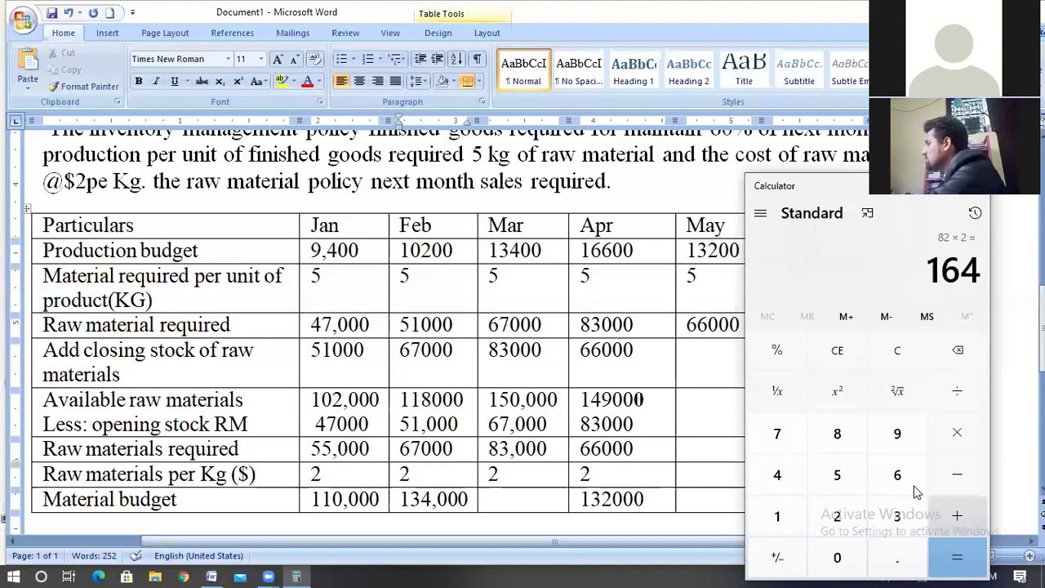
click(527, 499)
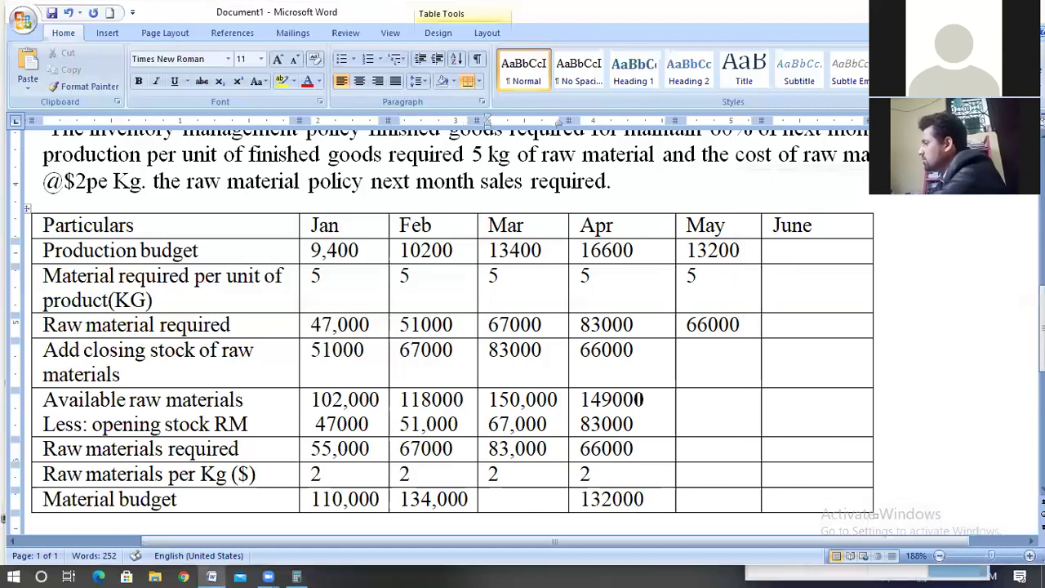
text(164,000)
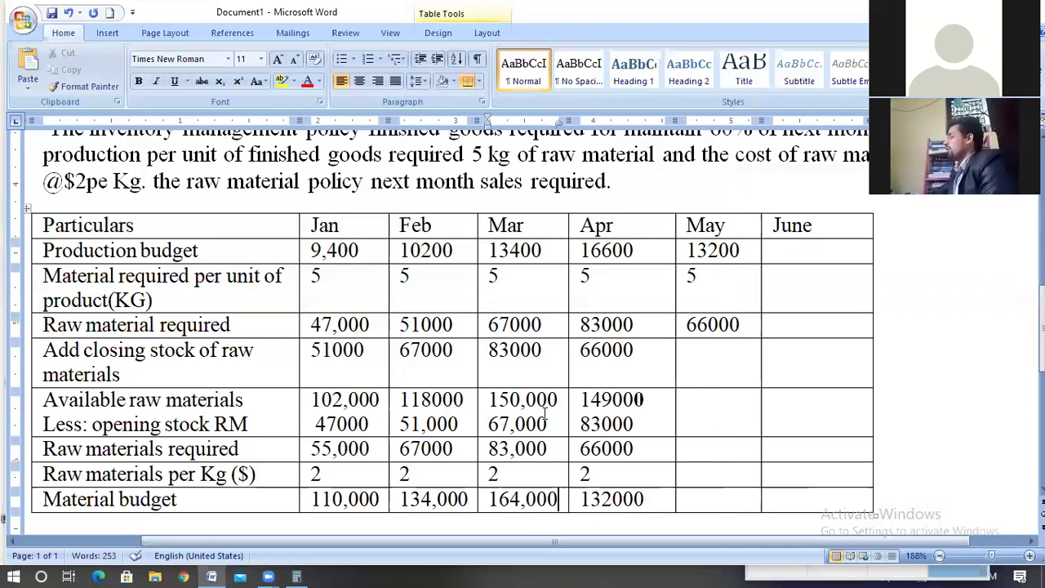
scroll(554, 359, up, 3)
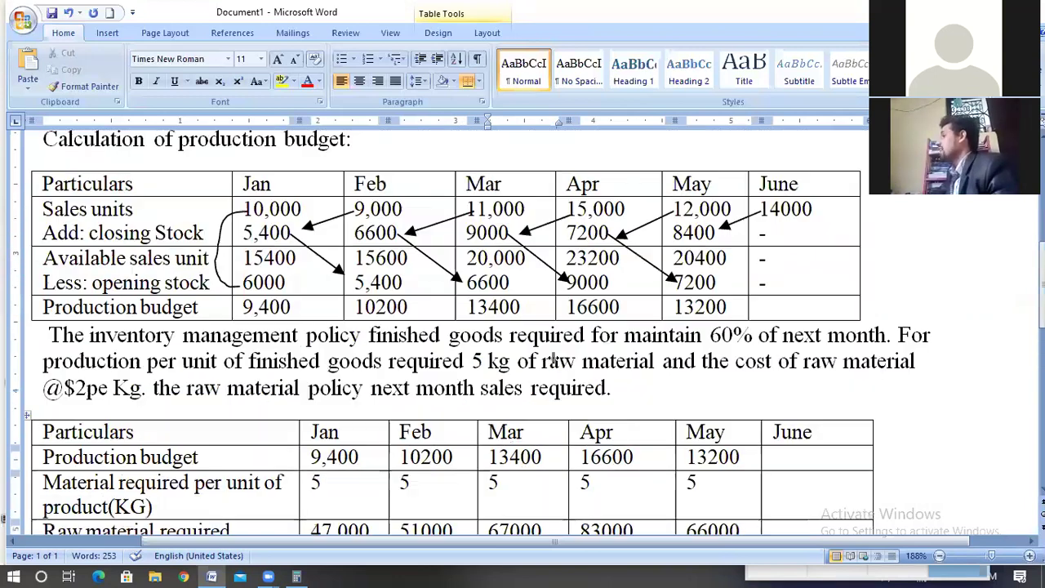
scroll(553, 360, up, 1)
scroll(553, 359, up, 1)
scroll(552, 366, down, 1)
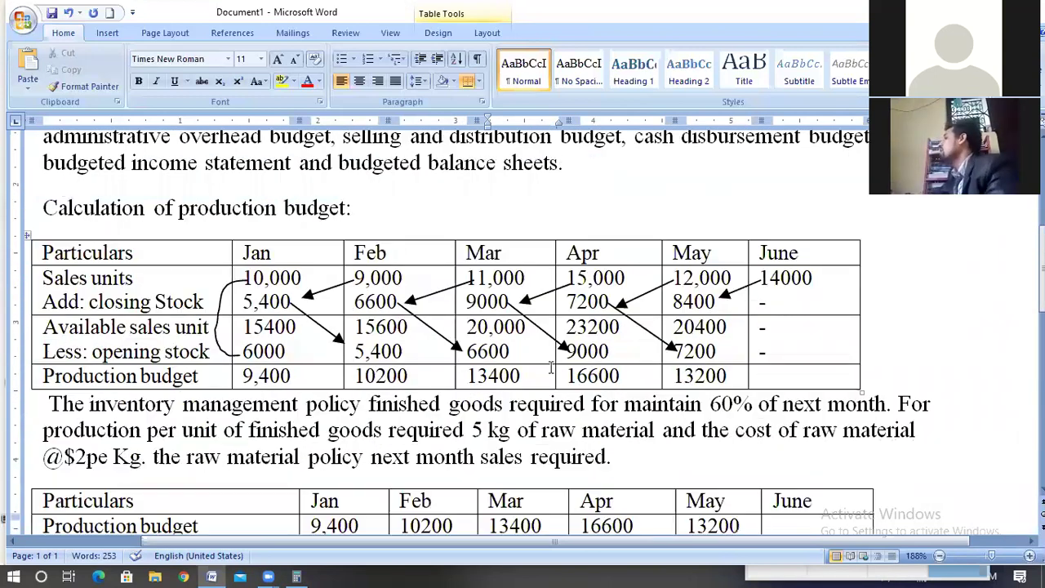
scroll(552, 367, down, 1)
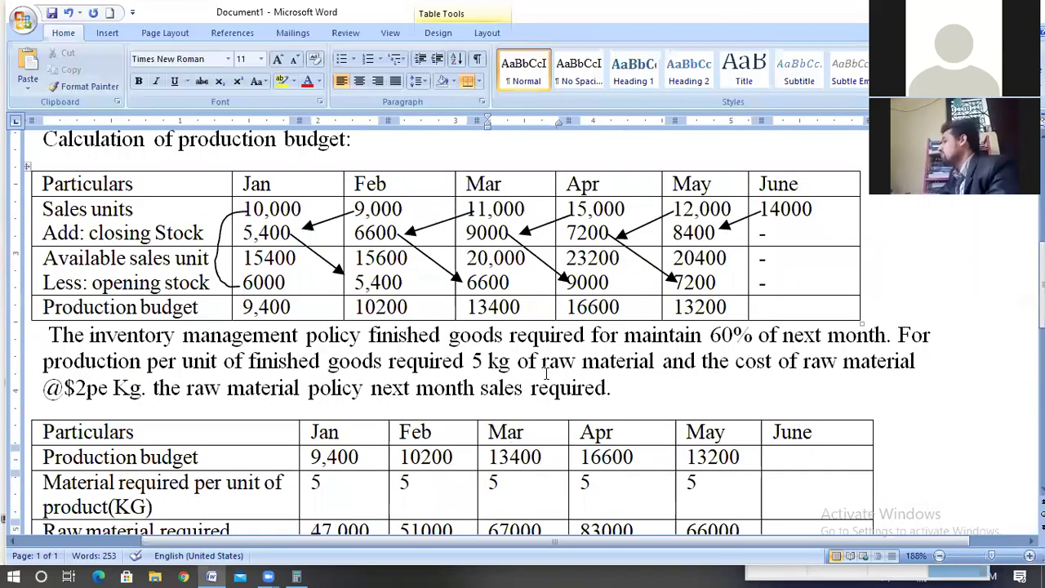
scroll(548, 369, down, 1)
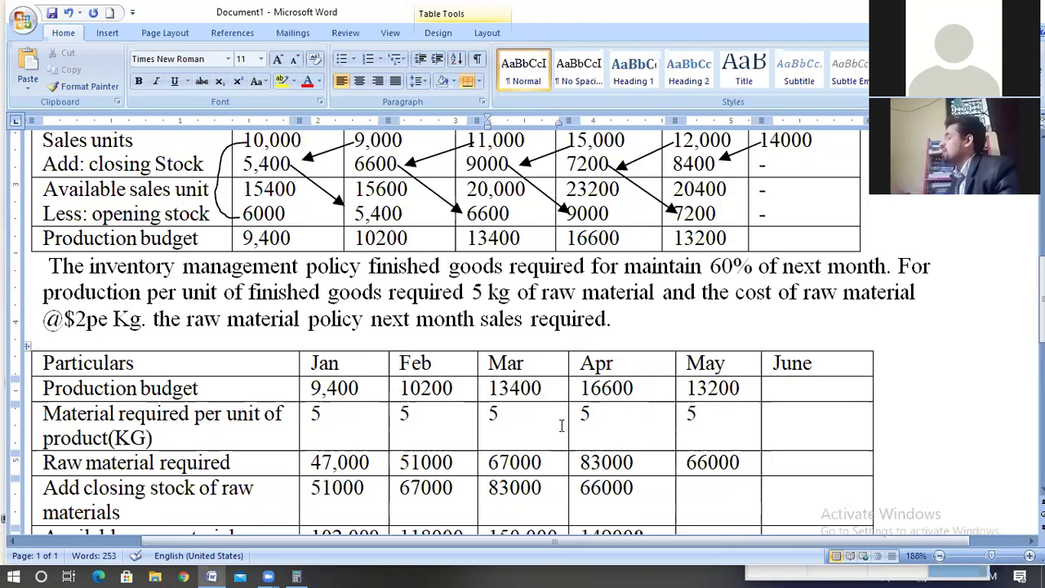
scroll(560, 426, down, 2)
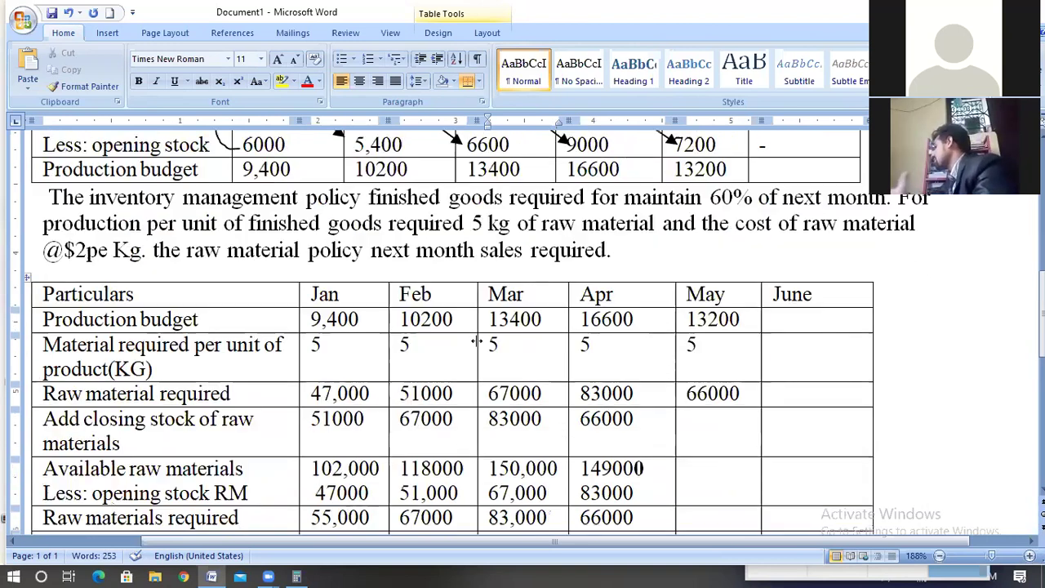
drag(626, 245, 417, 247)
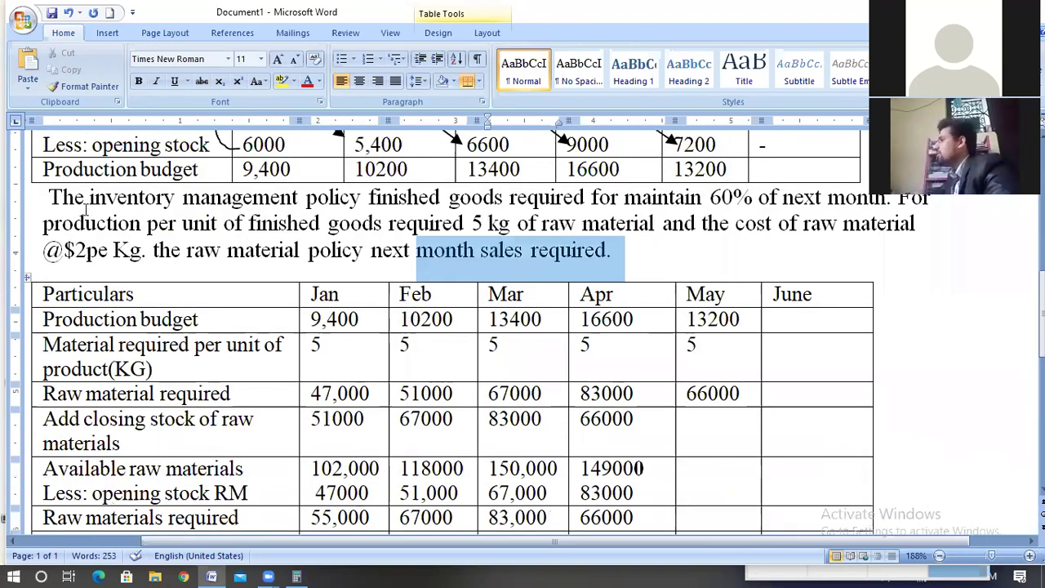
key(ctrl+shift+Up)
scroll(651, 401, down, 4)
drag(400, 281, 605, 437)
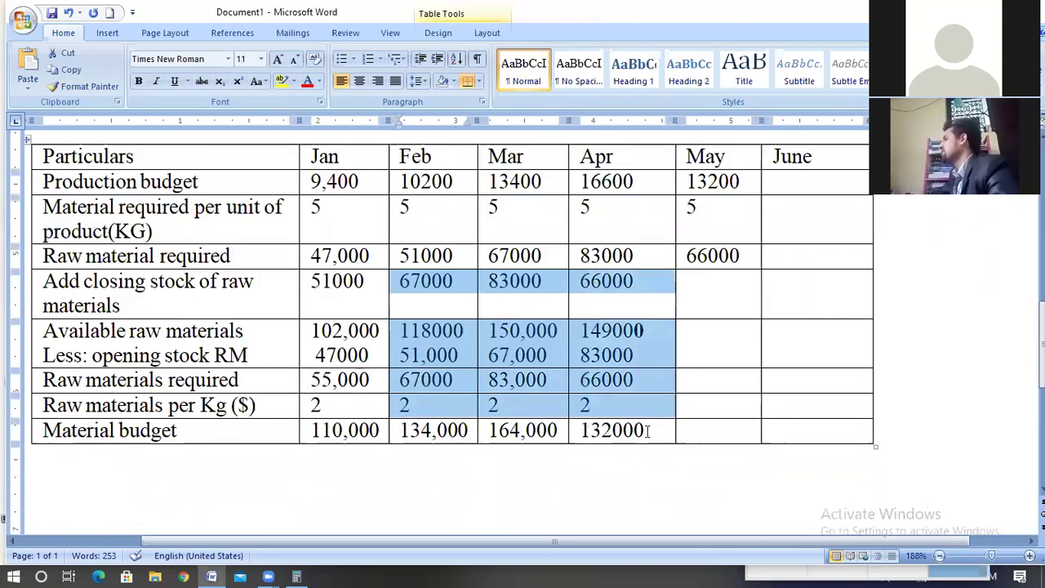
drag(320, 434, 645, 431)
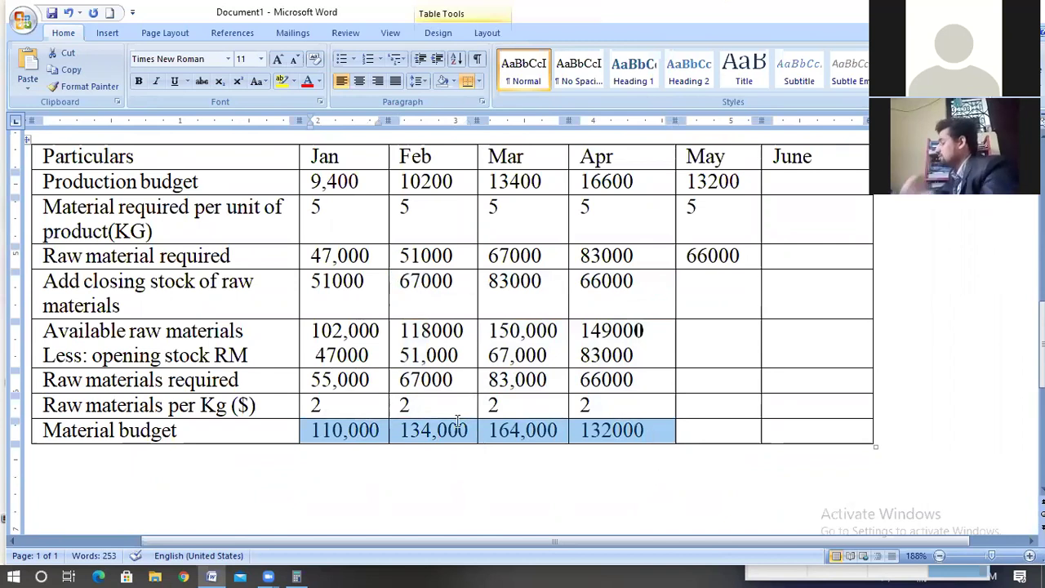
click(285, 468)
scroll(432, 444, up, 1)
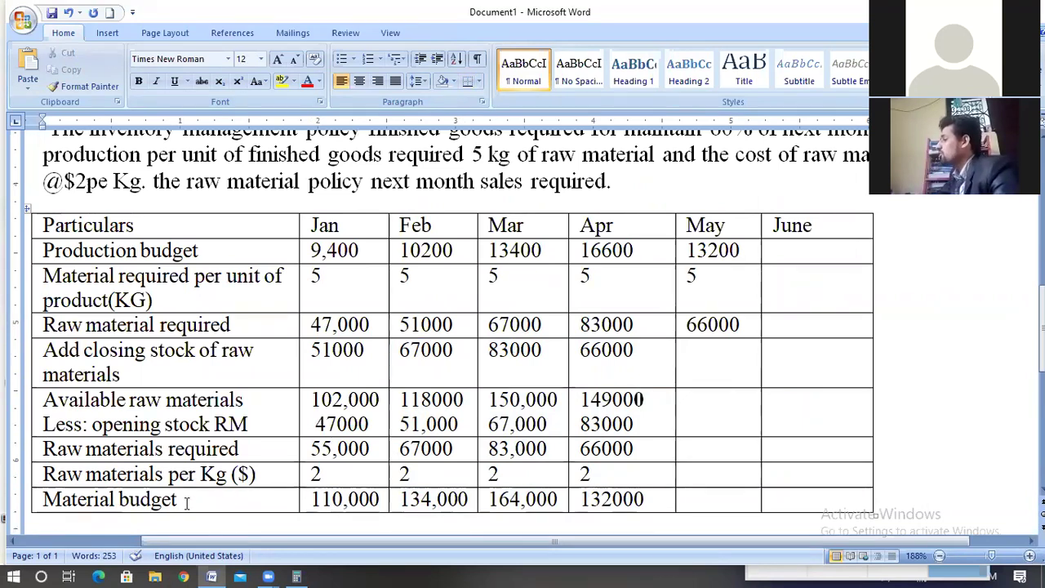
- Insert 'purchase' into the last row's label so it reads 'Material purchase budget'
click(143, 500)
text(pur)
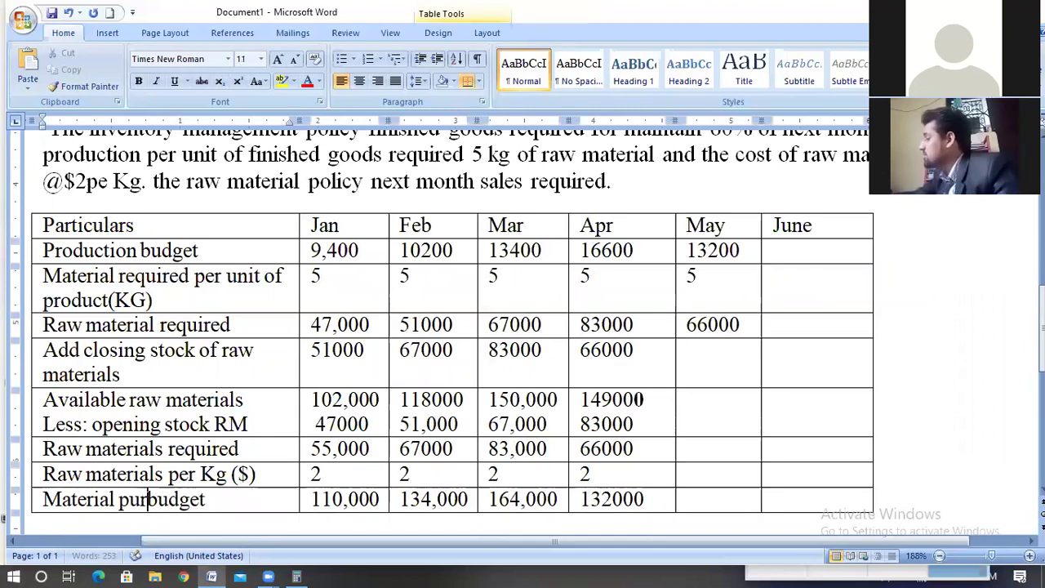
text(ch)
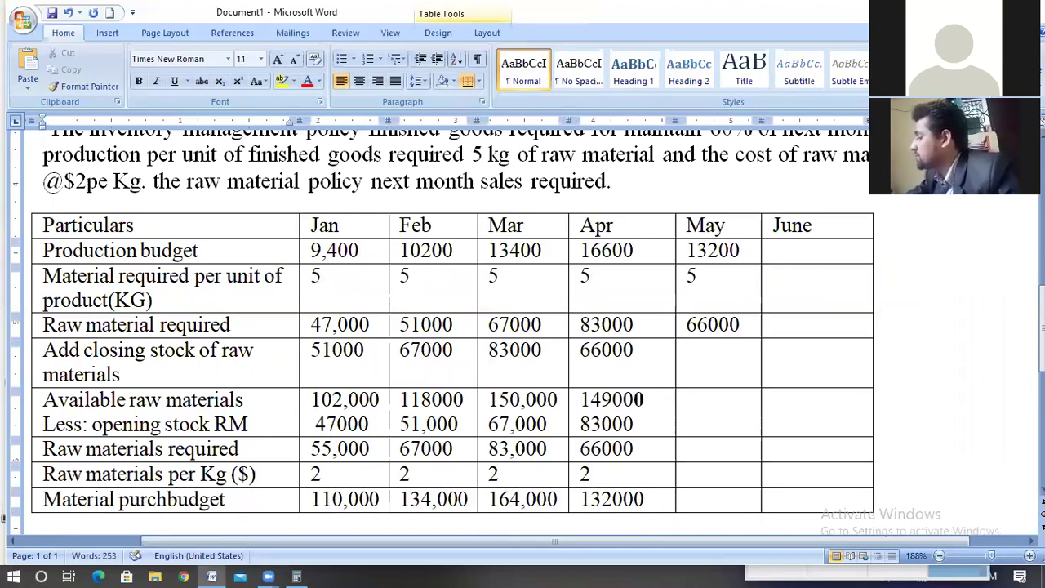
text(ase)
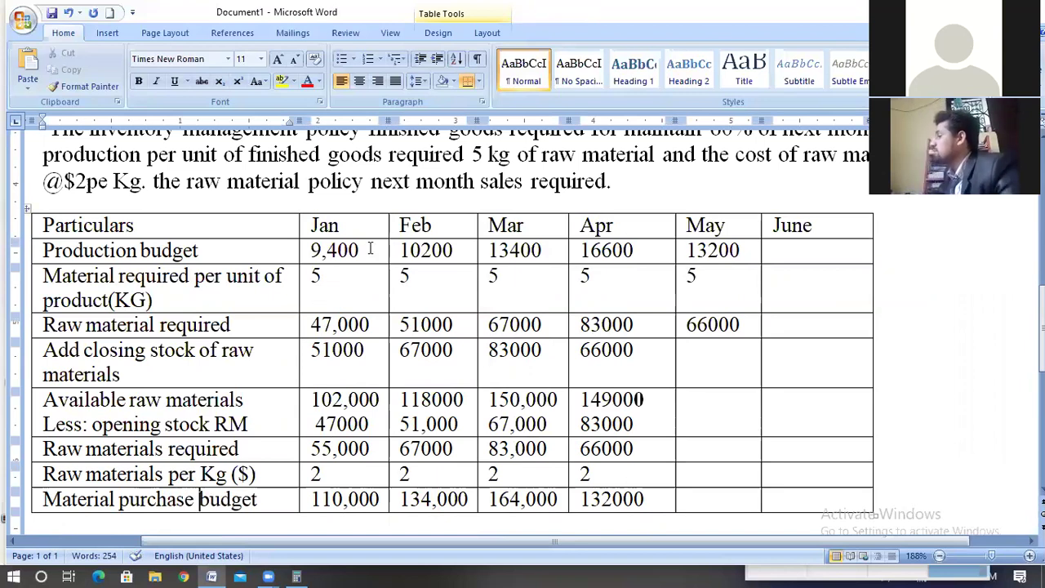
drag(349, 250, 308, 251)
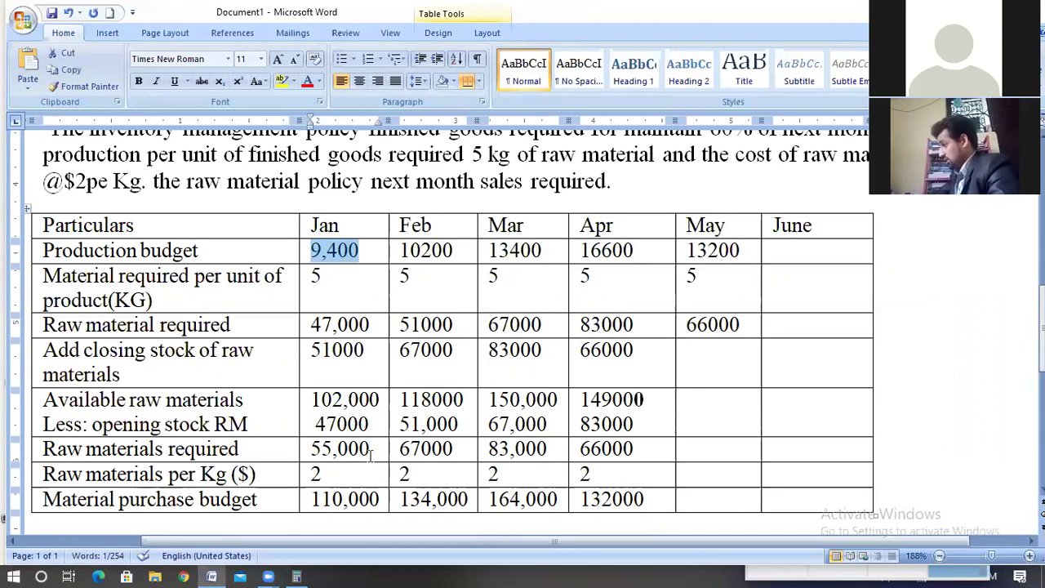
drag(382, 500, 309, 493)
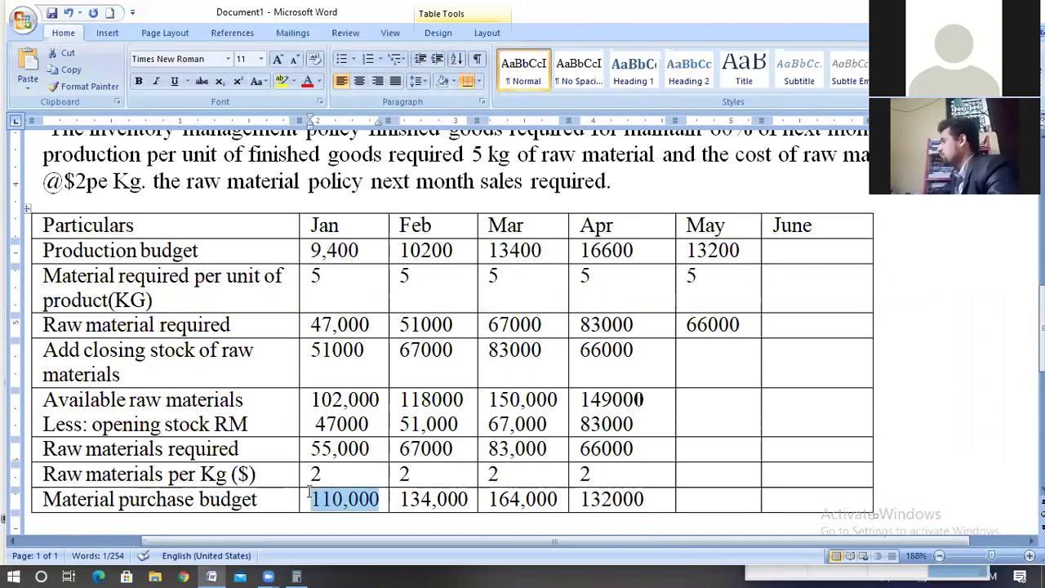
click(376, 444)
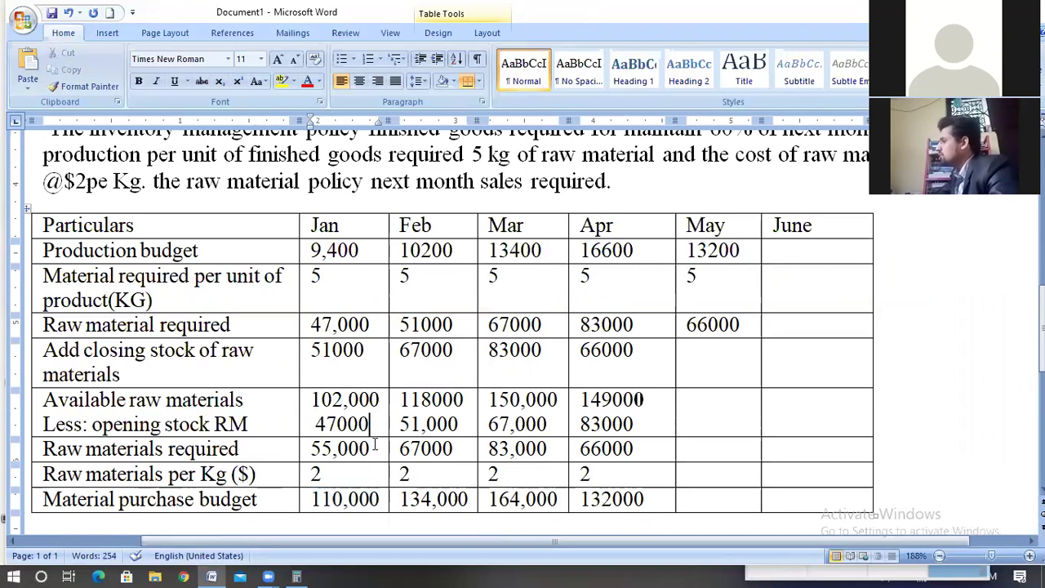
drag(371, 448, 321, 448)
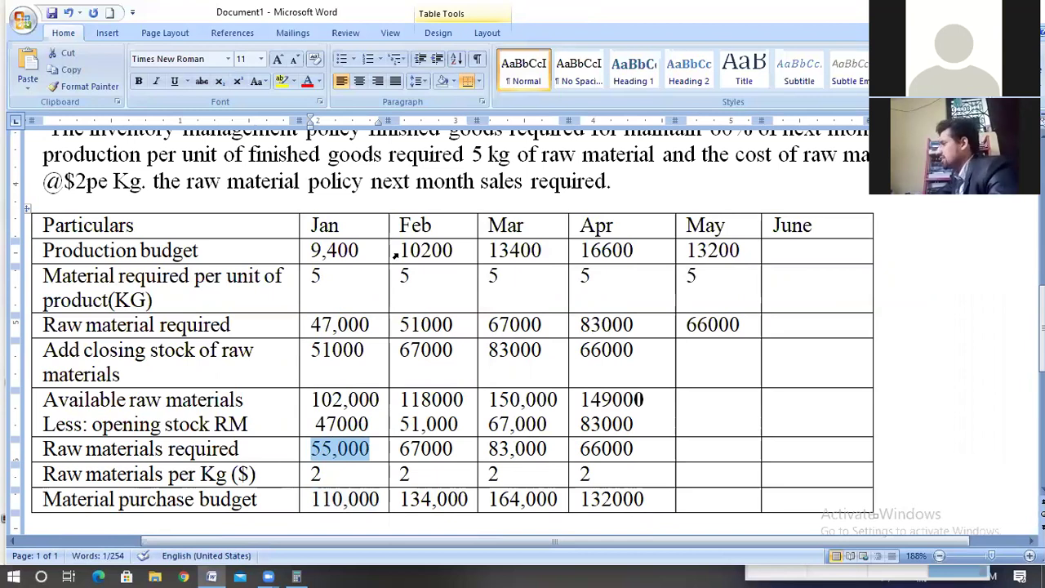
click(401, 250)
double_click(454, 250)
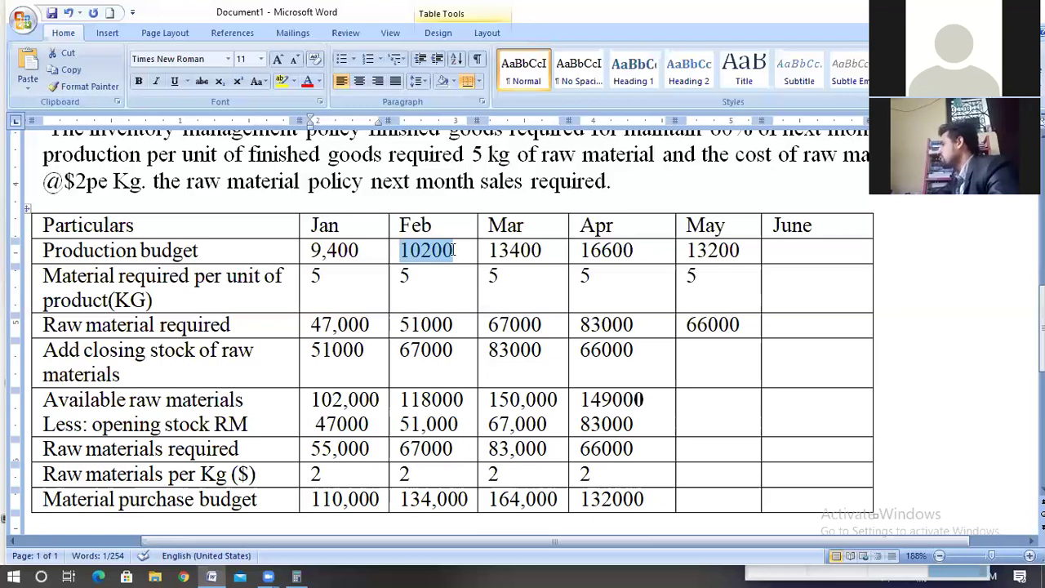
click(470, 497)
drag(471, 496, 400, 496)
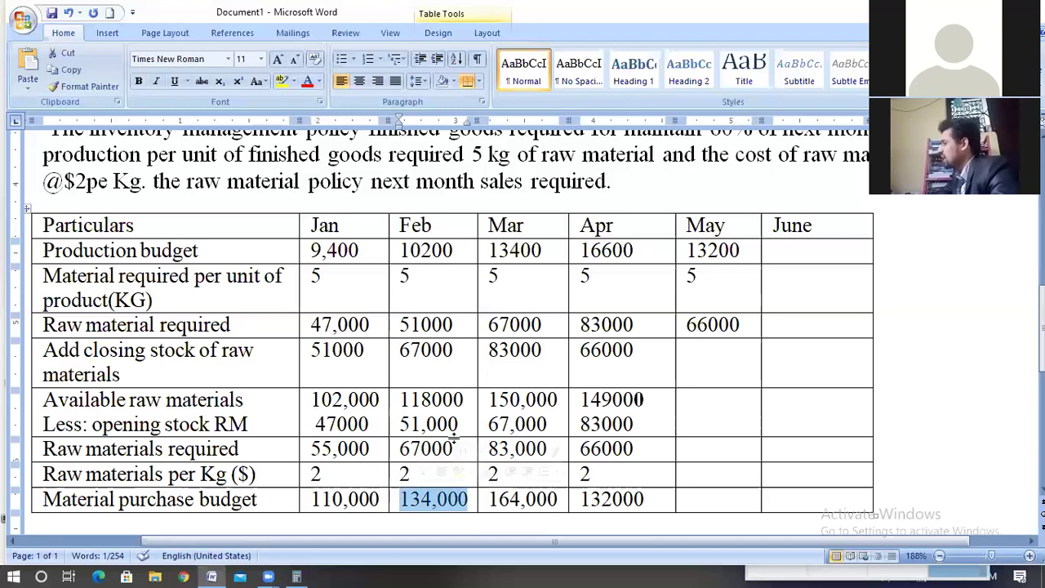
drag(454, 448, 400, 449)
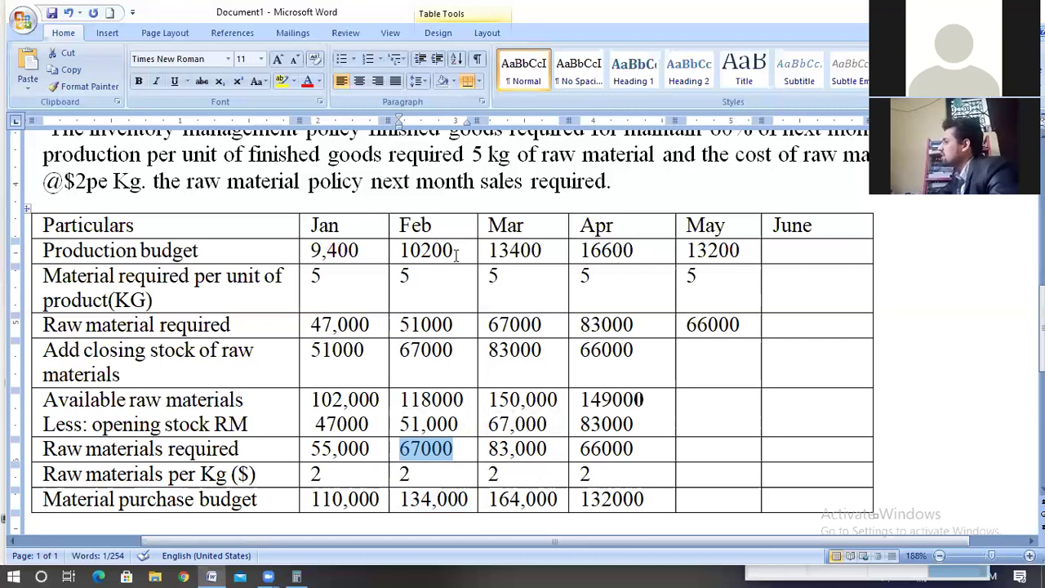
double_click(400, 258)
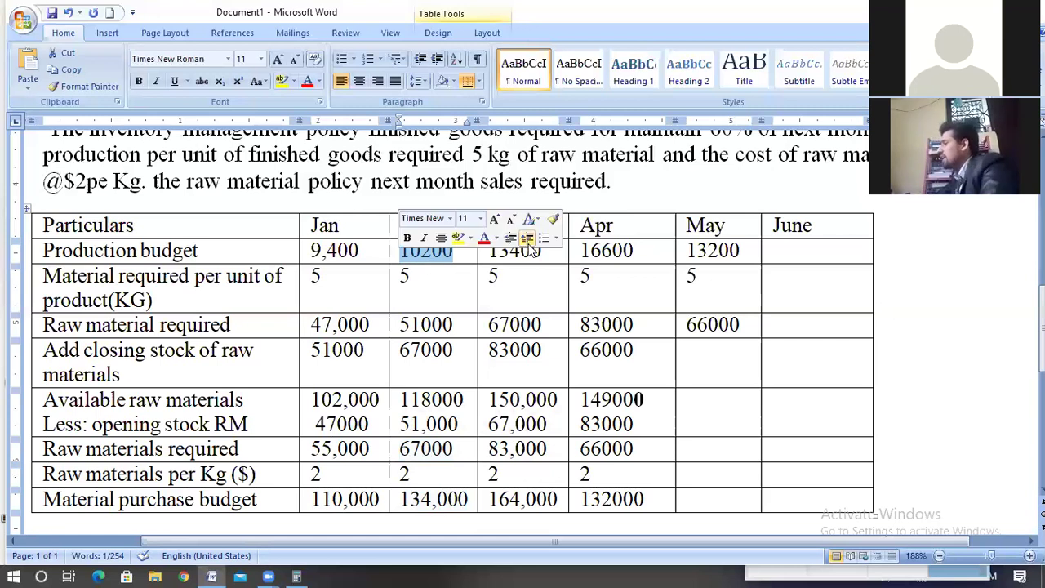
click(545, 254)
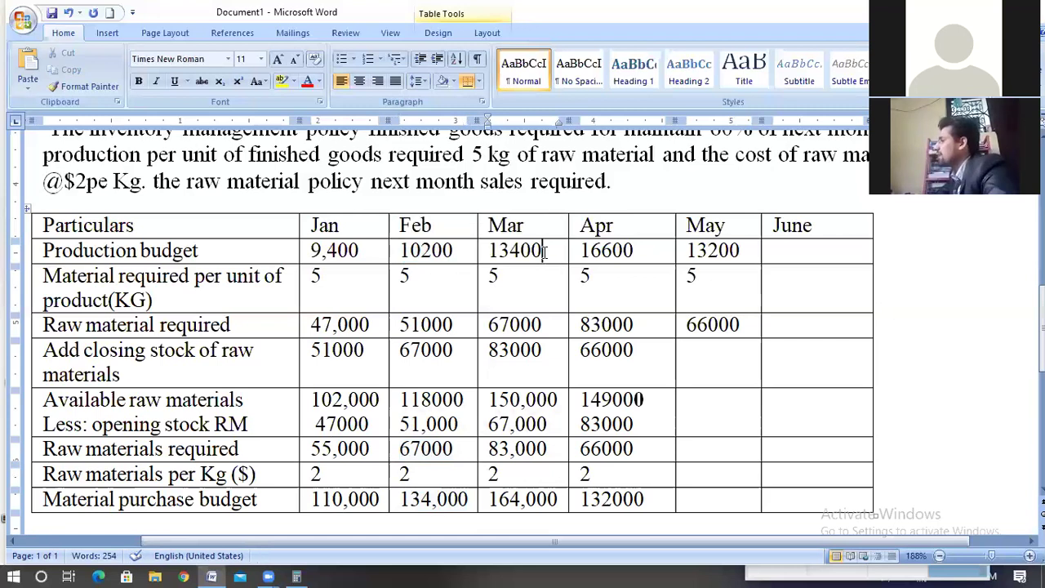
double_click(502, 260)
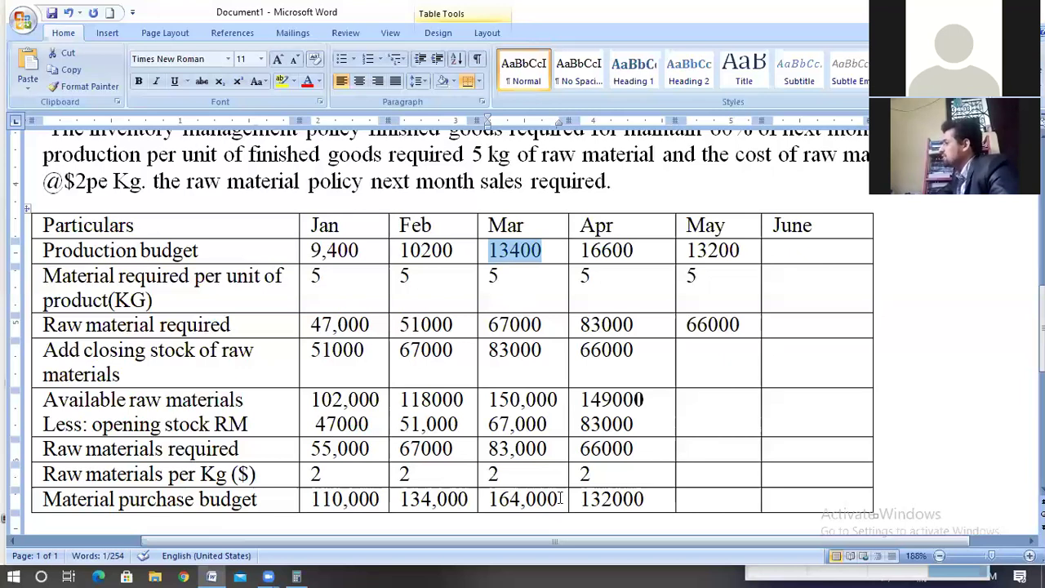
drag(561, 499, 498, 499)
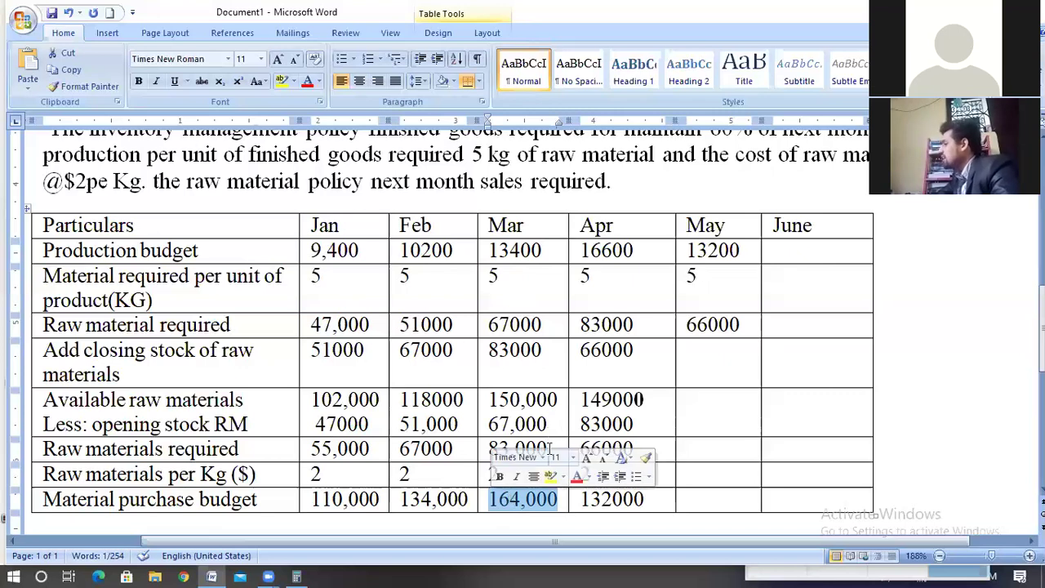
click(550, 448)
double_click(491, 452)
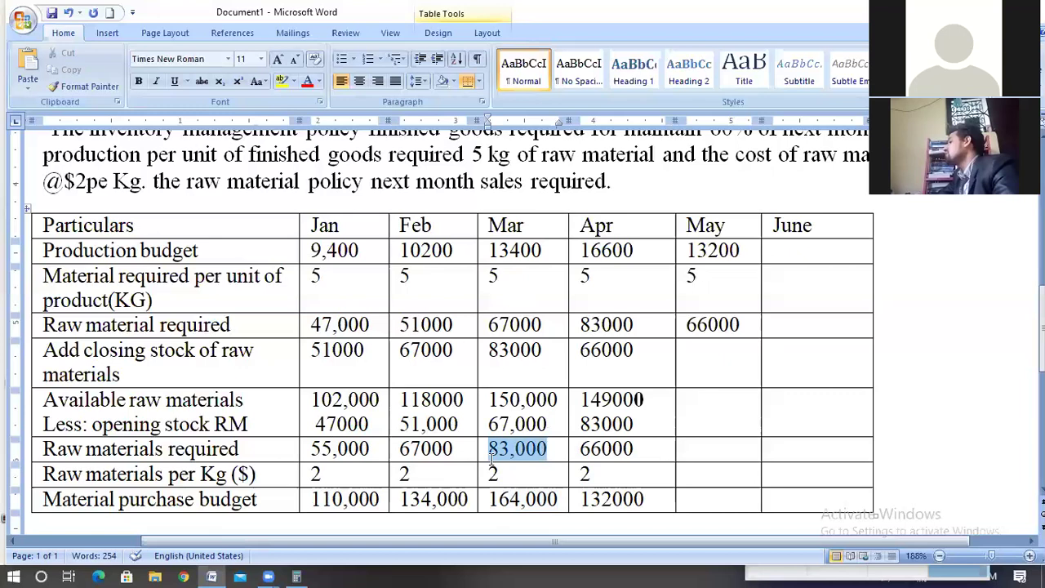
click(255, 473)
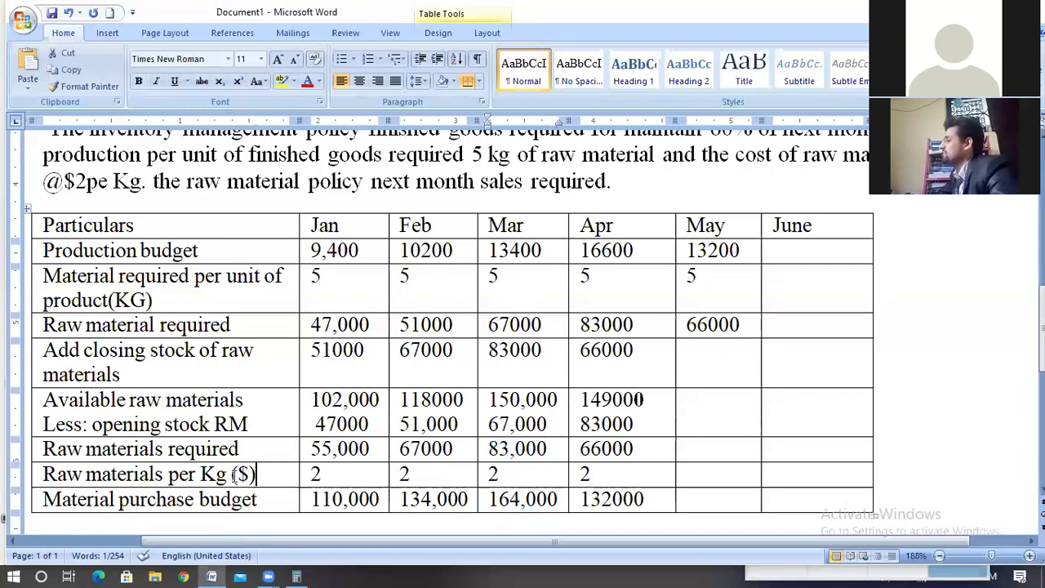
key(shift+Left)
key(shift+Left)
key(shift+Left)
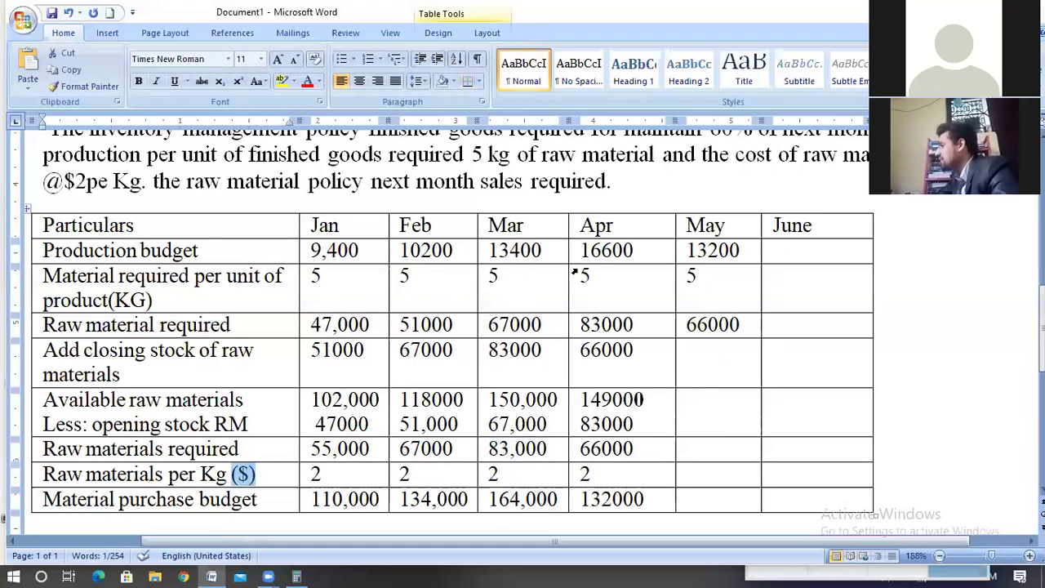
double_click(491, 256)
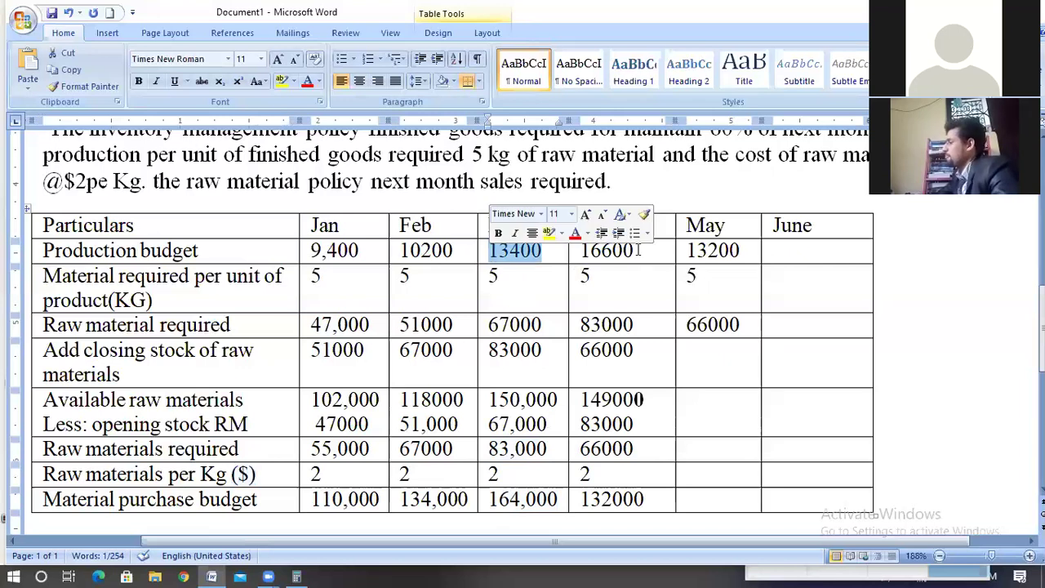
double_click(582, 251)
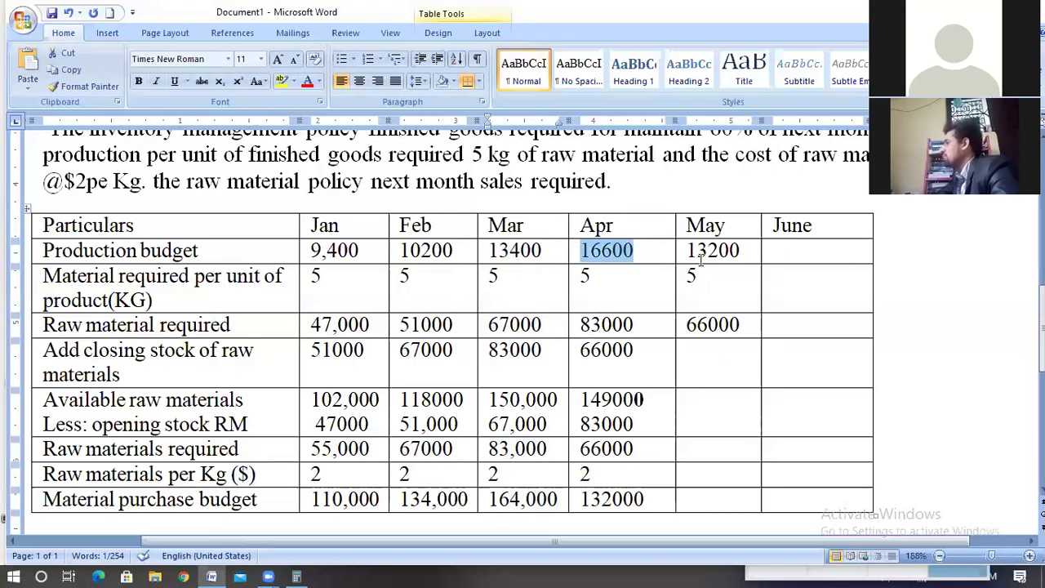
drag(696, 251, 740, 251)
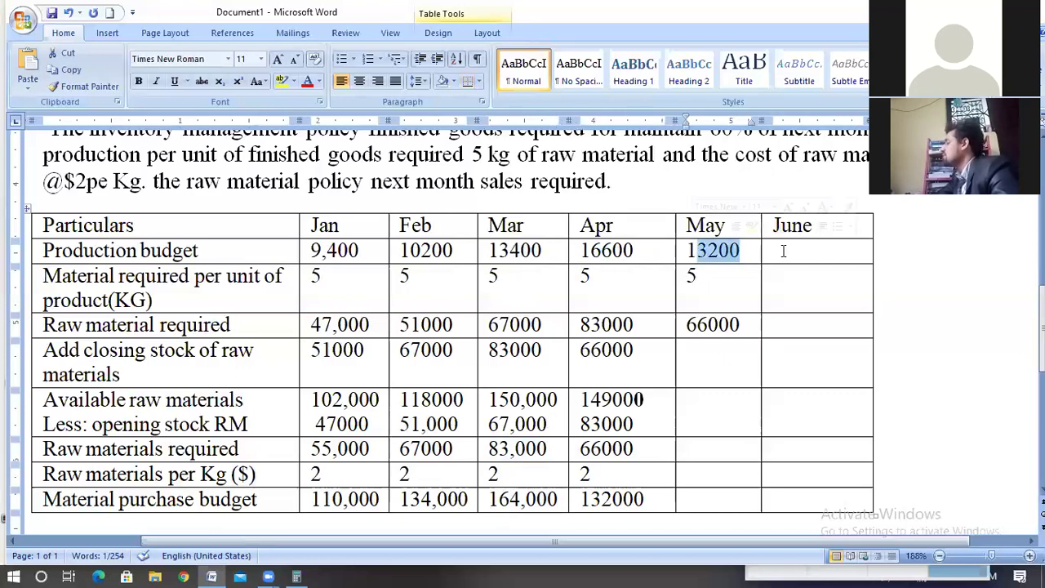
click(783, 250)
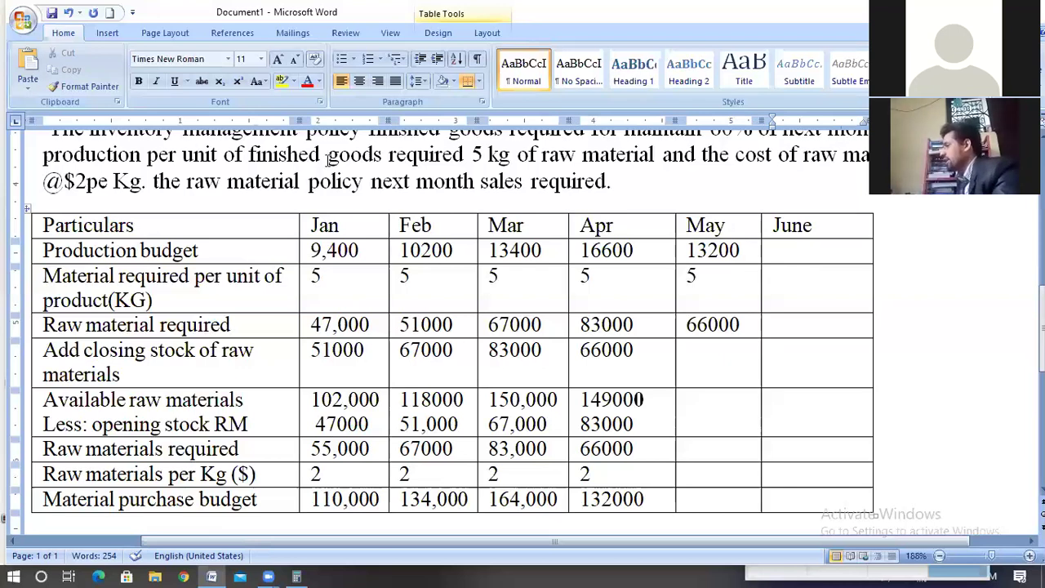
drag(313, 222, 611, 219)
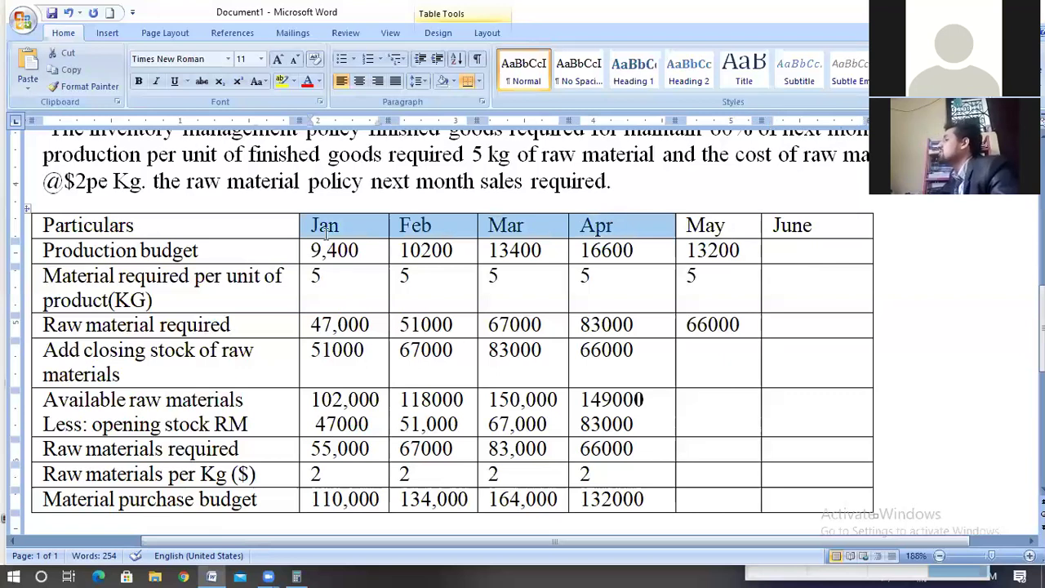
click(383, 225)
drag(326, 225, 518, 225)
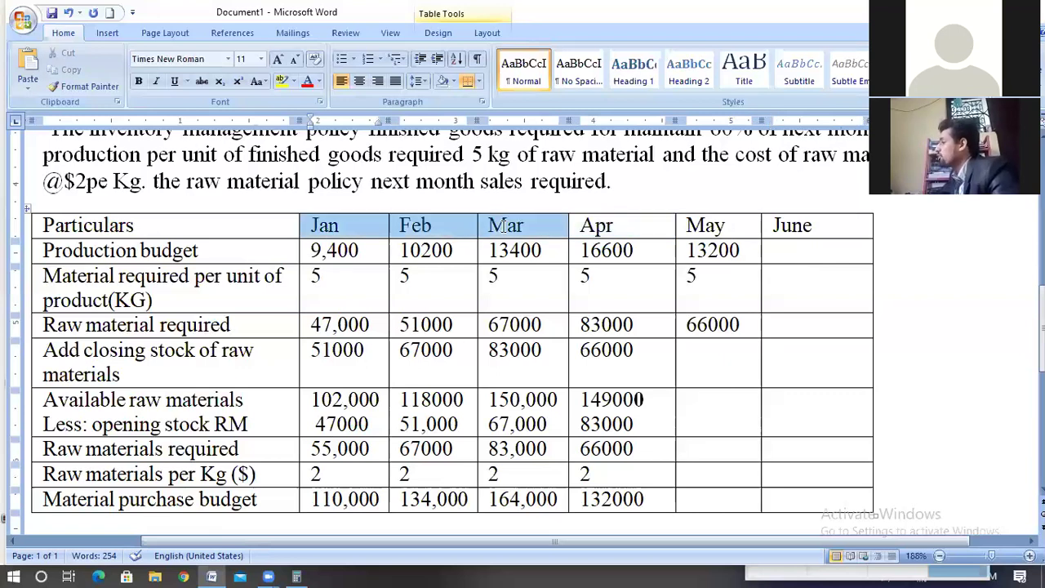
click(506, 226)
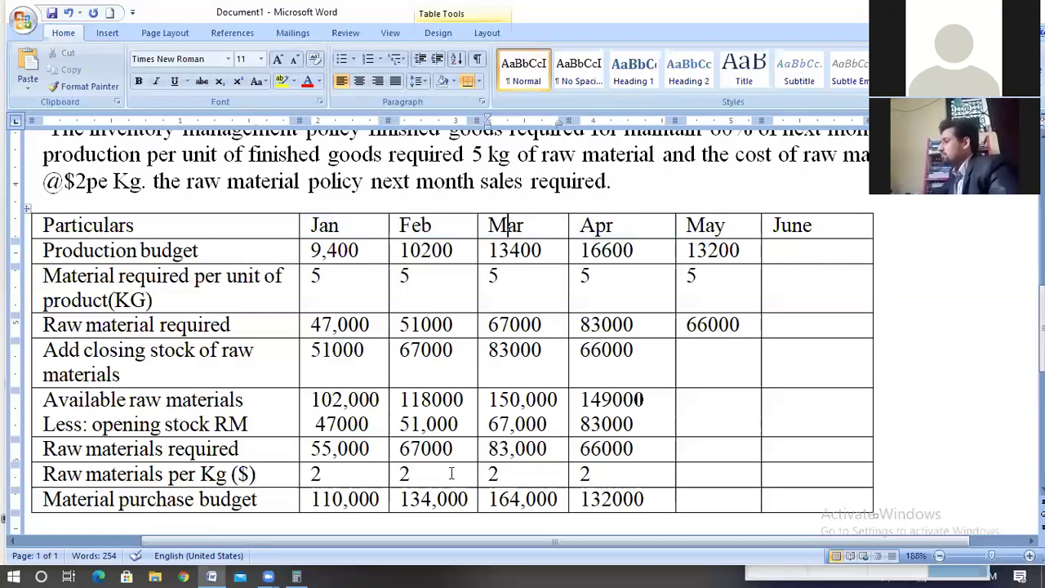
scroll(493, 436, up, 3)
- At the document top, highlight sales through material purchase budget, then labor budget
scroll(488, 425, up, 3)
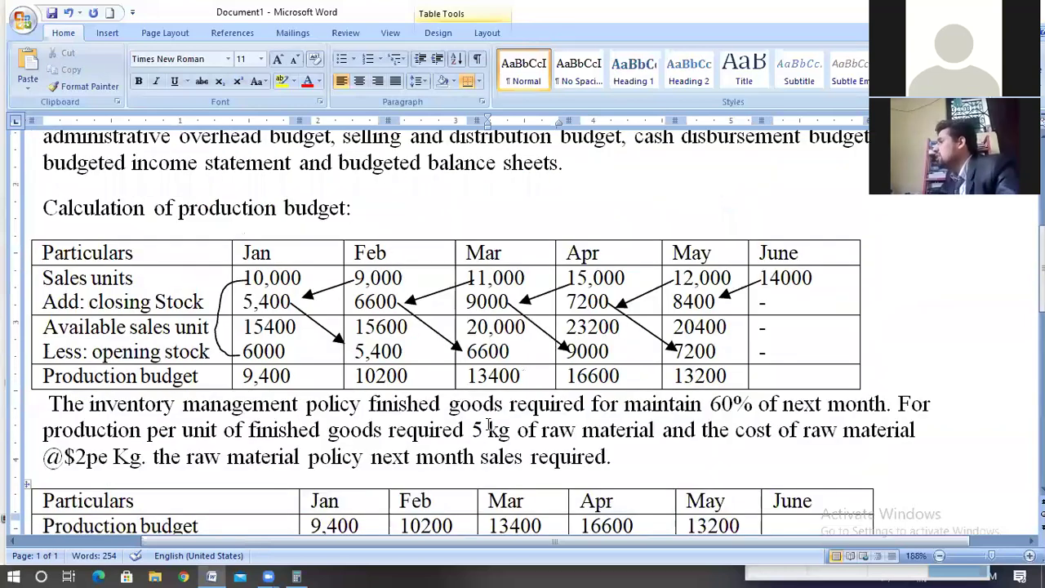
scroll(304, 322, up, 3)
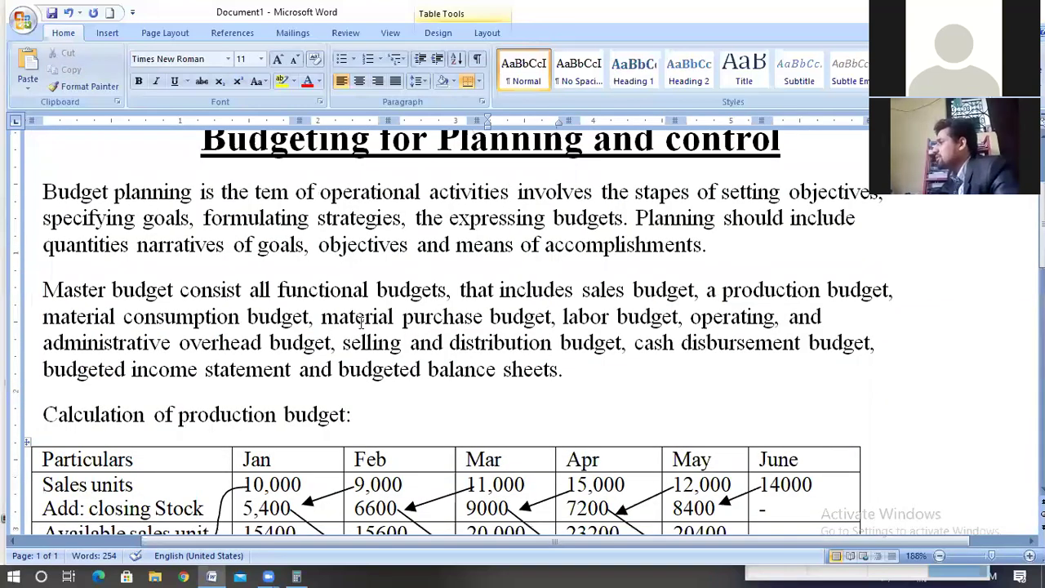
click(550, 316)
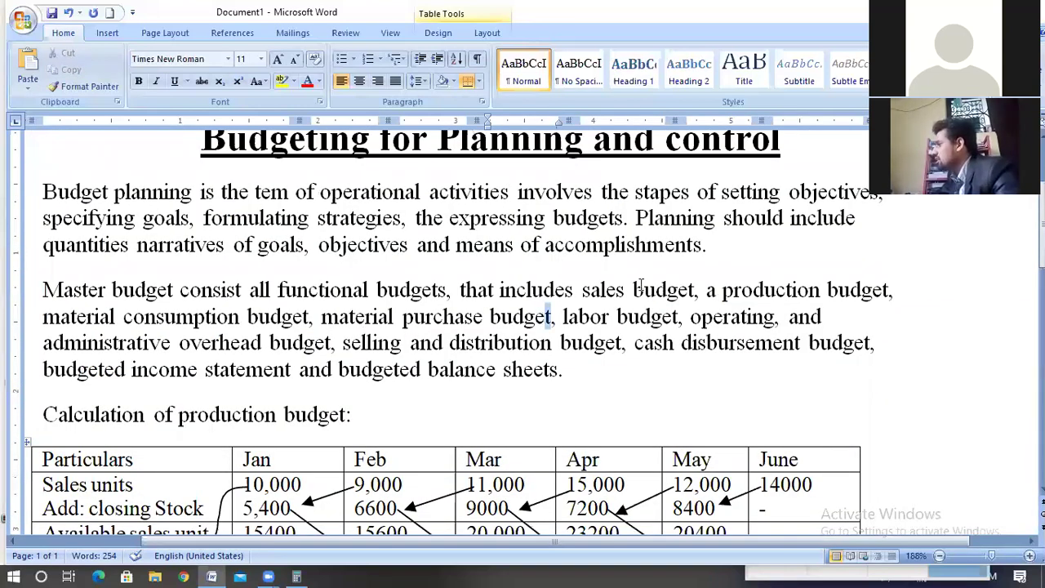
shift+click(582, 290)
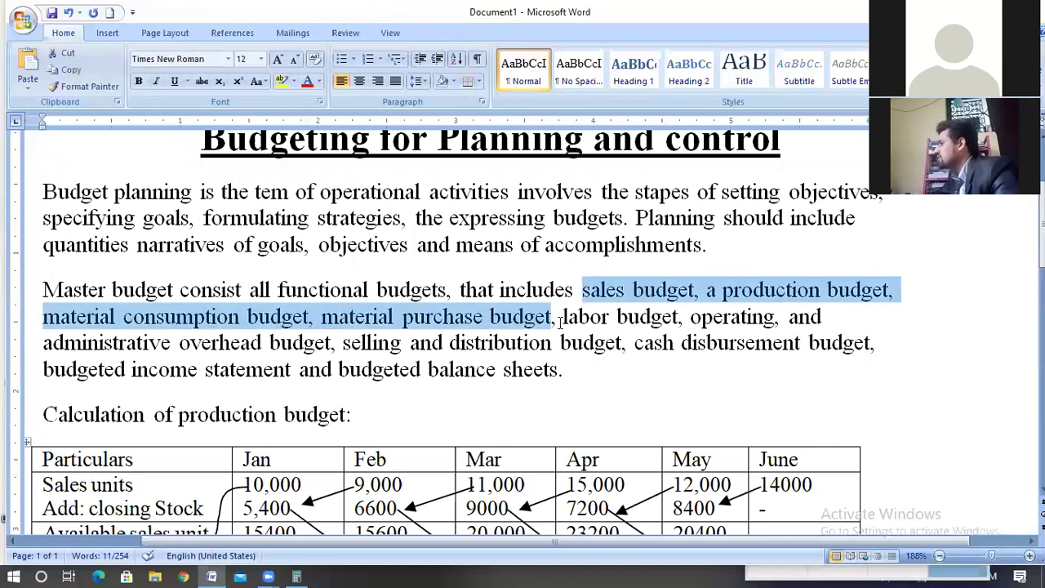
double_click(586, 317)
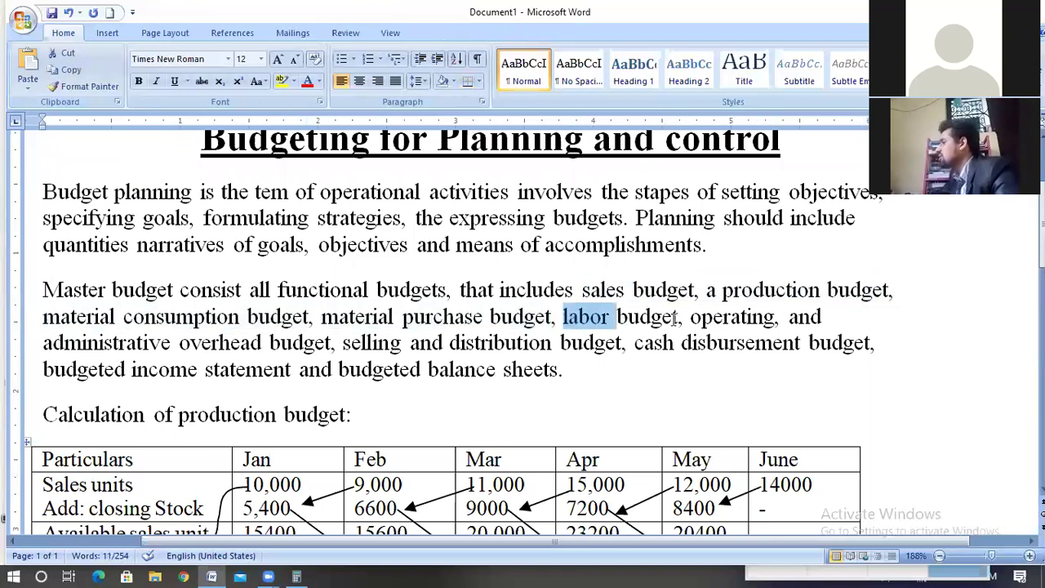
shift+click(674, 319)
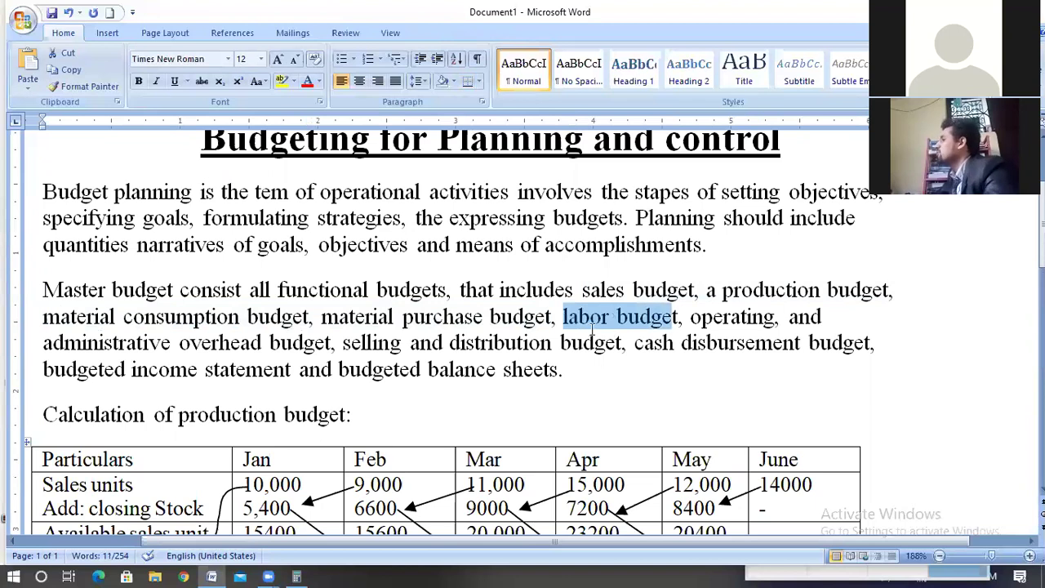
click(766, 318)
- Highlight overhead, selling and distribution, cash disbursement, budgeted income and balance sheet budgets
shift+click(677, 367)
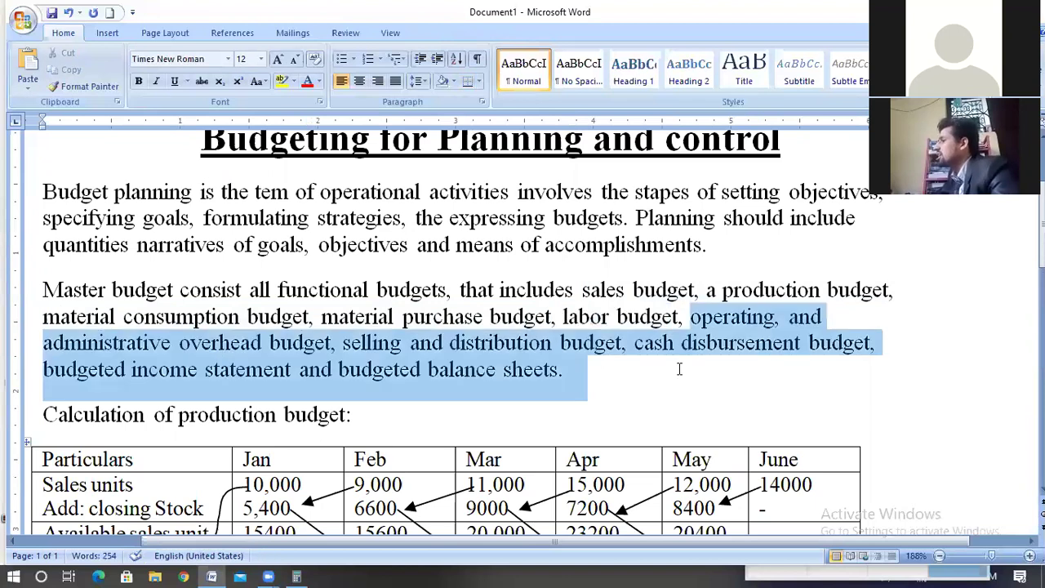
shift+click(311, 345)
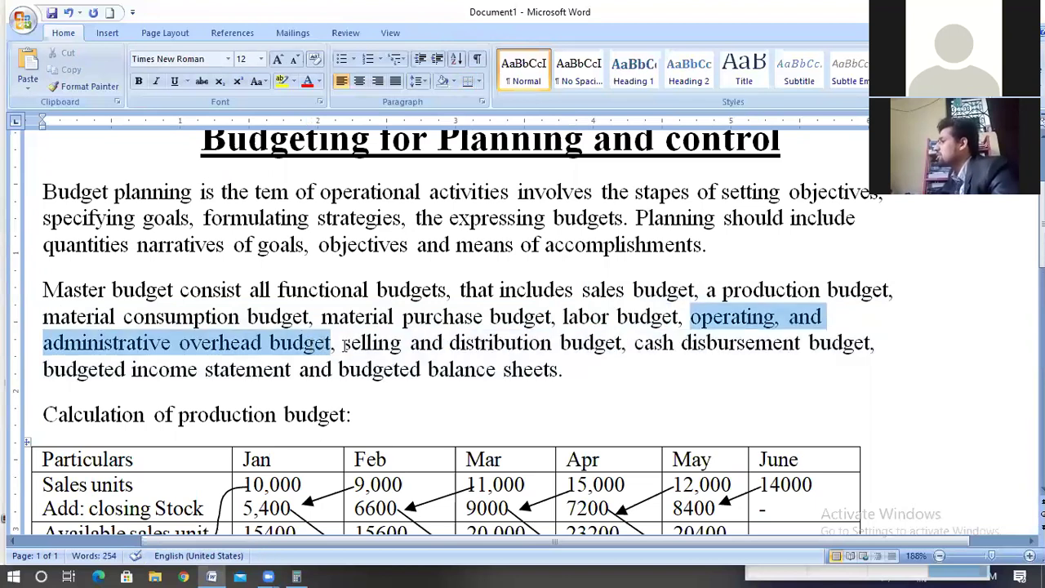
click(341, 344)
shift+click(623, 345)
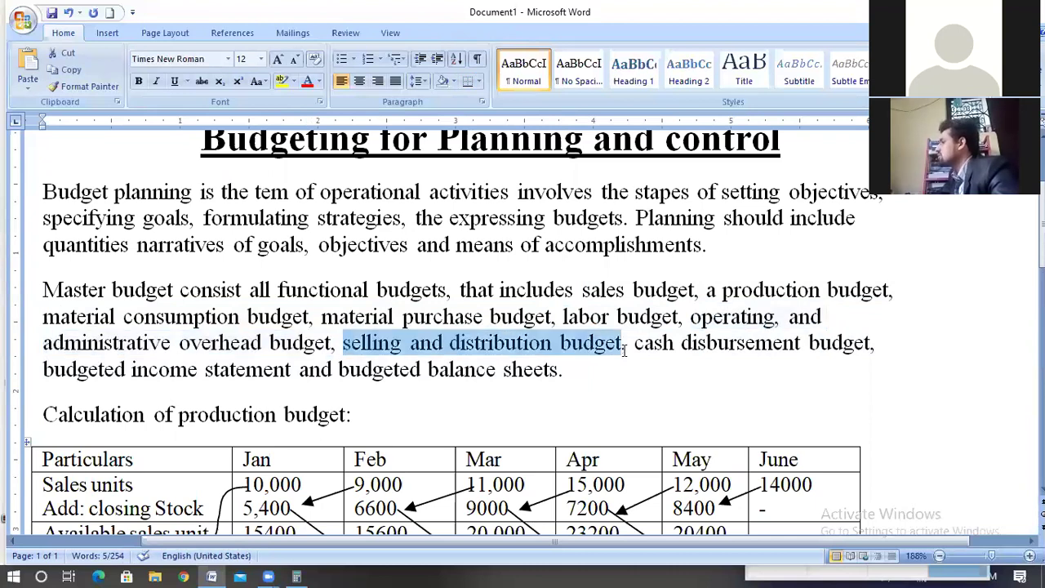
click(634, 344)
shift+click(563, 370)
shift+click(187, 371)
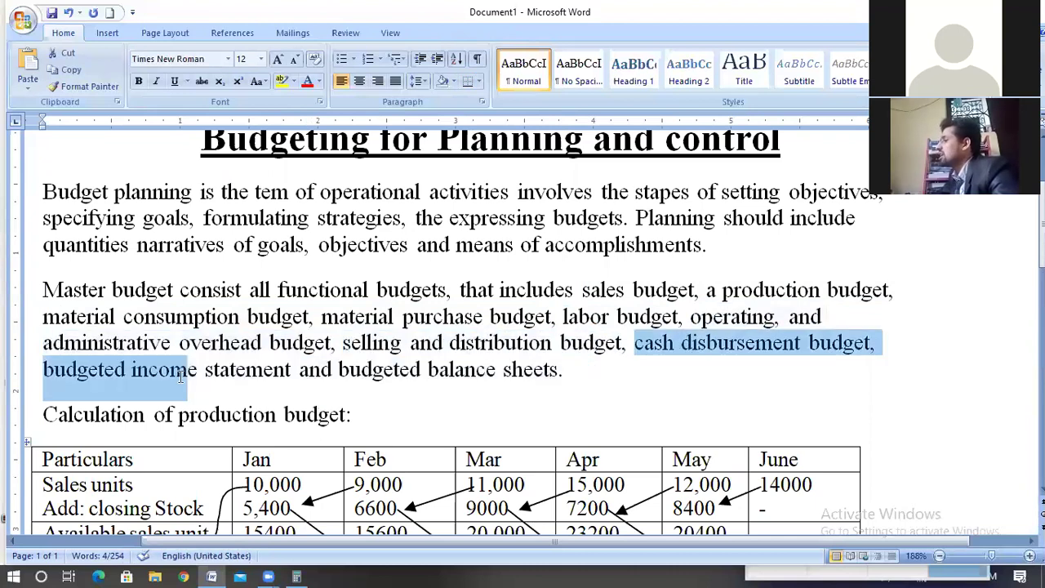
shift+click(553, 369)
shift+click(573, 369)
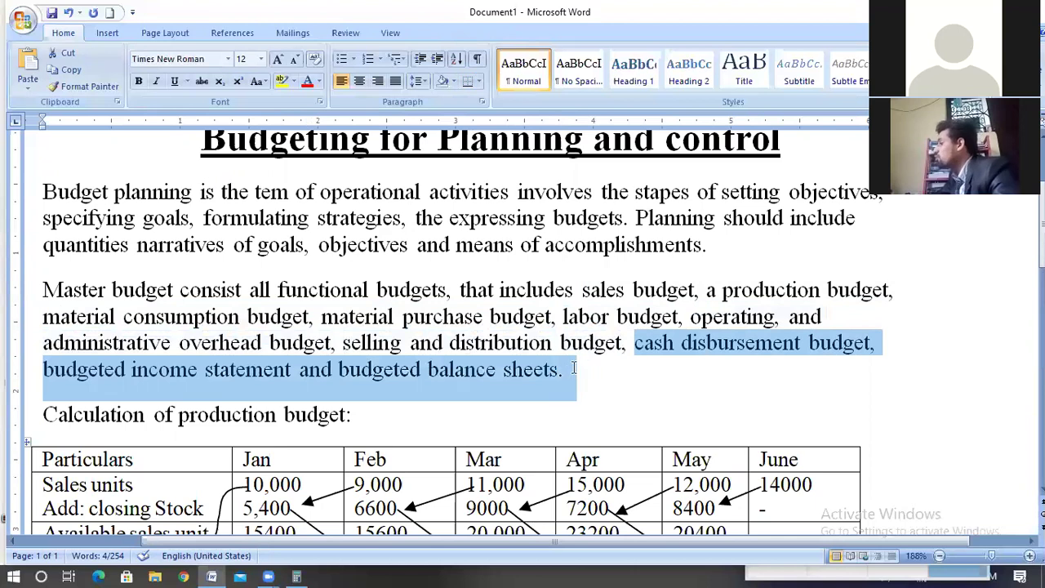